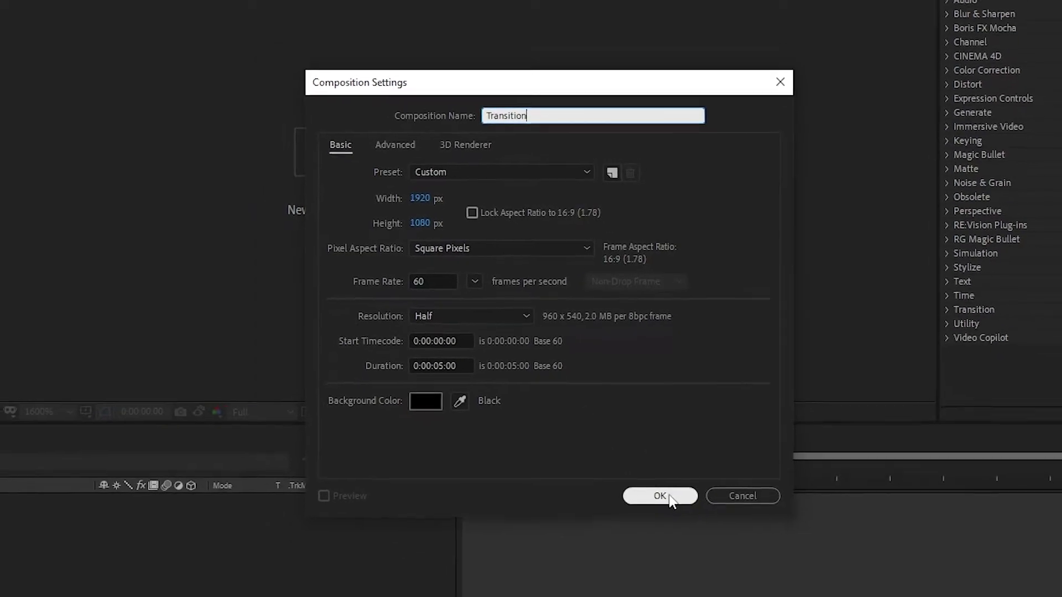
Create the Transition composition at 1920 x 1080 px, 60 fps and 5 seconds, and show the rulers
{"action": "left_click", "coordinate": [672, 528]}
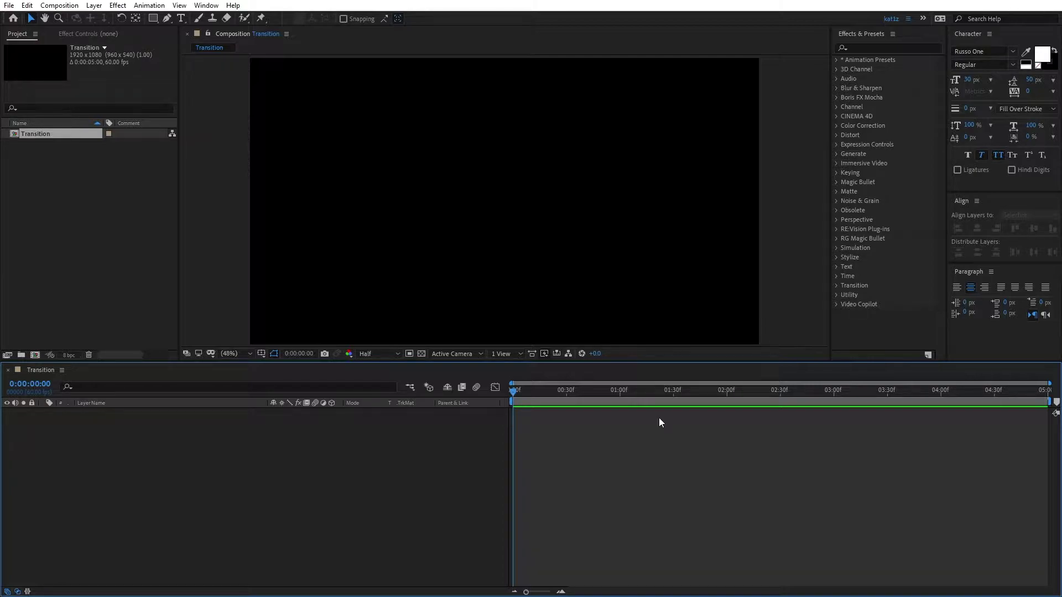
{"action": "key", "text": "ctrl+r"}
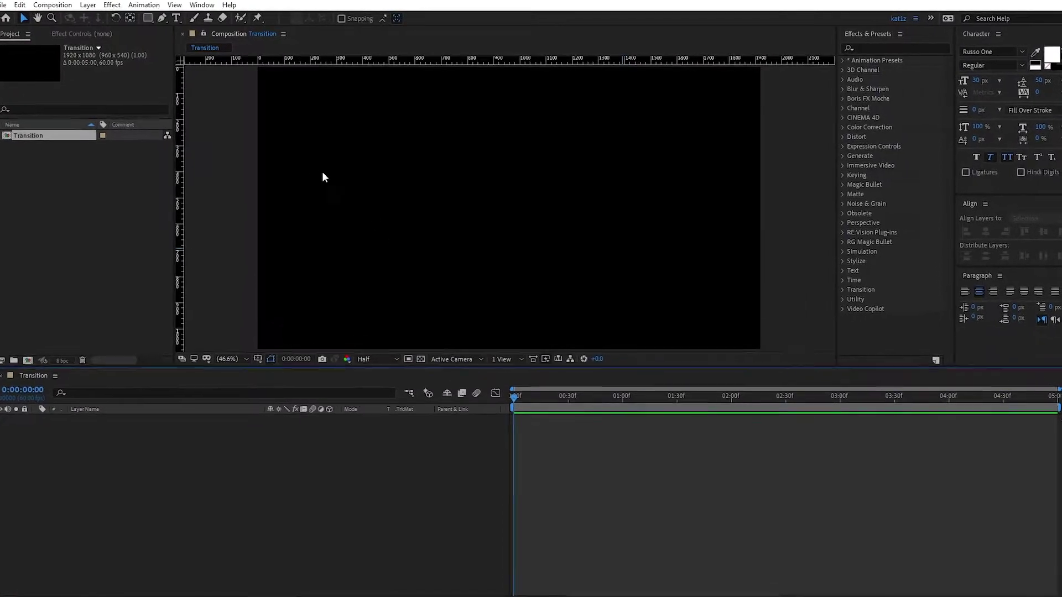
Place a vertical guide along the composition's left edge and a horizontal guide along its top edge
{"action": "left_click_drag", "start_coordinate": [253, 76], "coordinate": [290, 111]}
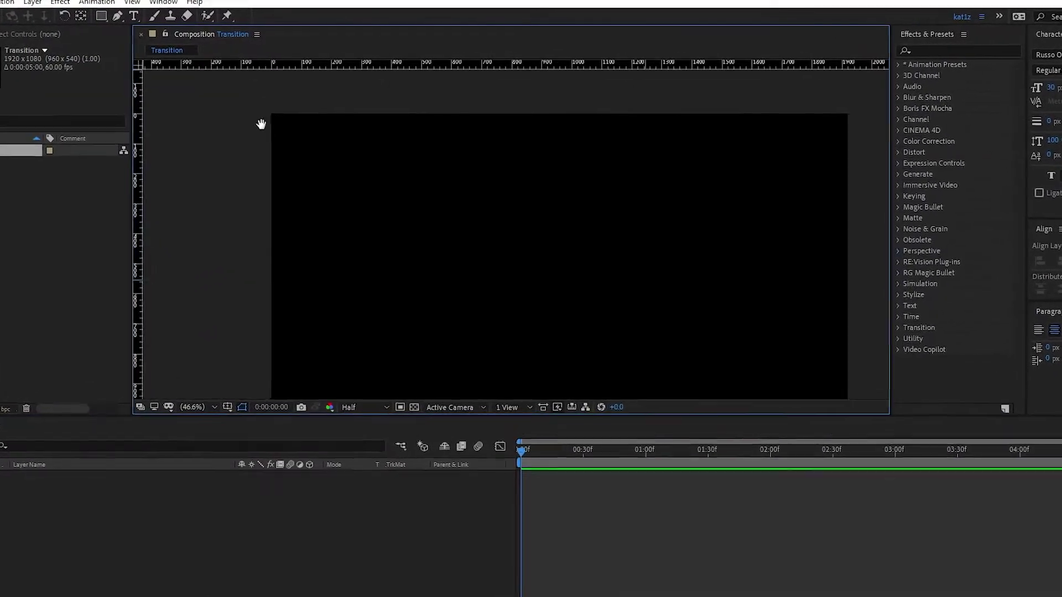
{"action": "scroll", "coordinate": [261, 124], "scroll_direction": "up", "scroll_amount": 3}
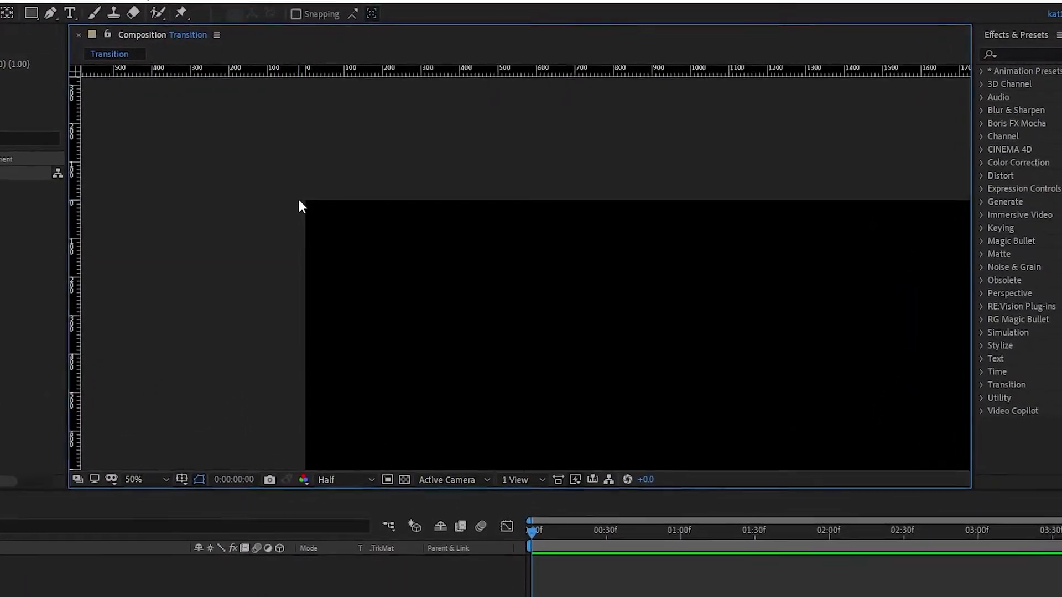
{"action": "scroll", "coordinate": [272, 219], "scroll_direction": "up", "scroll_amount": 1}
{"action": "left_click_drag", "start_coordinate": [183, 190], "coordinate": [680, 331]}
{"action": "left_click_drag", "start_coordinate": [247, 225], "coordinate": [642, 348]}
{"action": "scroll", "coordinate": [413, 243], "scroll_direction": "up", "scroll_amount": 2}
{"action": "left_click_drag", "start_coordinate": [297, 180], "coordinate": [499, 392]}
{"action": "scroll", "coordinate": [446, 244], "scroll_direction": "up", "scroll_amount": 1}
{"action": "left_click_drag", "start_coordinate": [17, 238], "coordinate": [376, 230]}
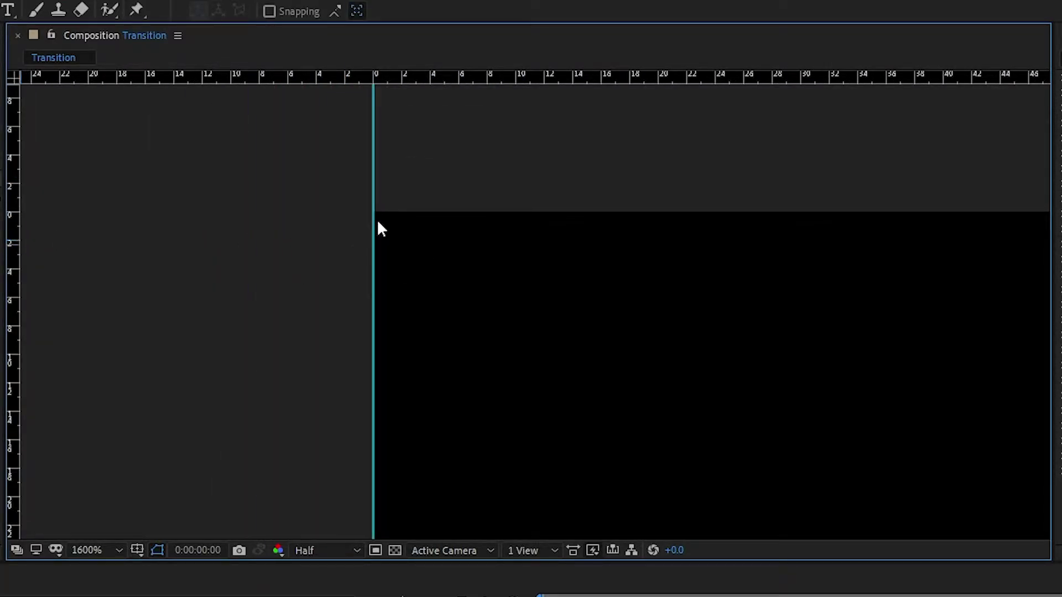
{"action": "left_click_drag", "start_coordinate": [388, 78], "coordinate": [404, 212]}
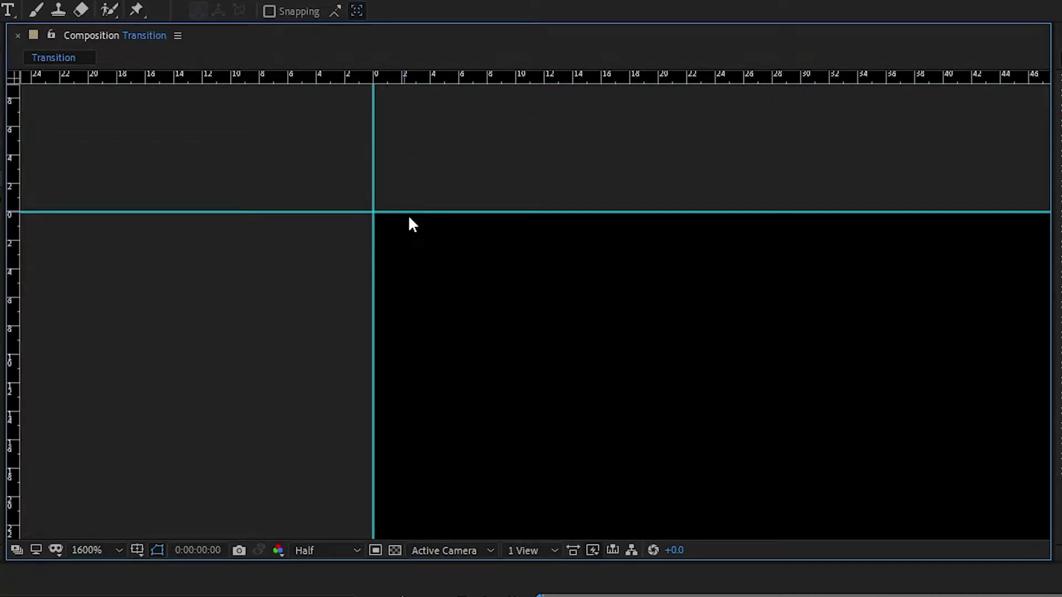
Place a horizontal guide along the composition's bottom edge and a vertical guide along its right edge
{"action": "scroll", "coordinate": [404, 212], "scroll_direction": "down", "scroll_amount": 10}
{"action": "left_click_drag", "start_coordinate": [822, 431], "coordinate": [376, 222]}
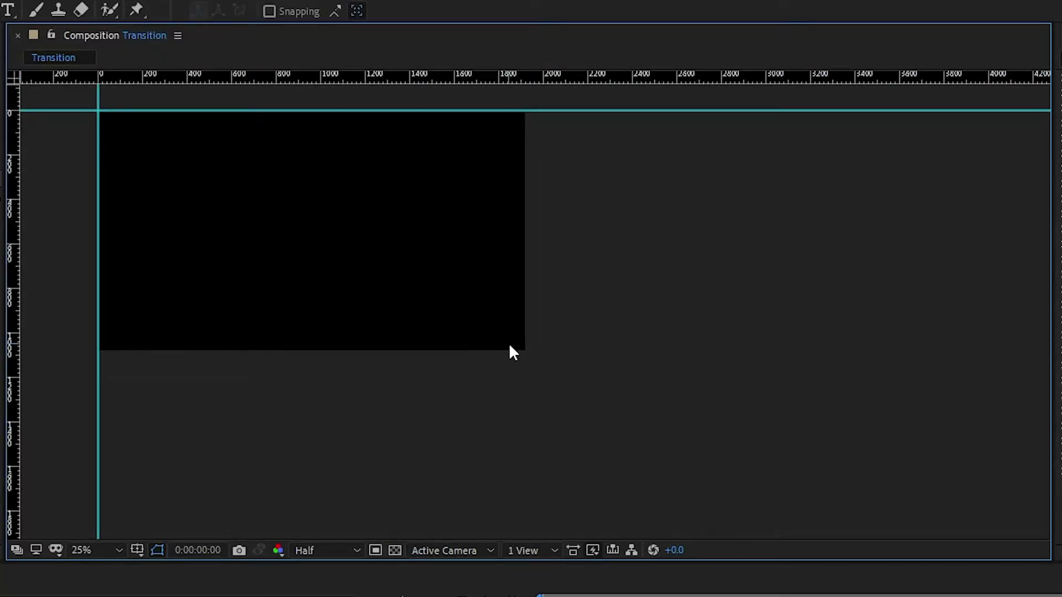
{"action": "scroll", "coordinate": [509, 344], "scroll_direction": "up", "scroll_amount": 3}
{"action": "left_click_drag", "start_coordinate": [483, 434], "coordinate": [552, 304]}
{"action": "scroll", "coordinate": [548, 355], "scroll_direction": "up", "scroll_amount": 3}
{"action": "left_click_drag", "start_coordinate": [772, 414], "coordinate": [716, 324]}
{"action": "scroll", "coordinate": [658, 349], "scroll_direction": "up", "scroll_amount": 1}
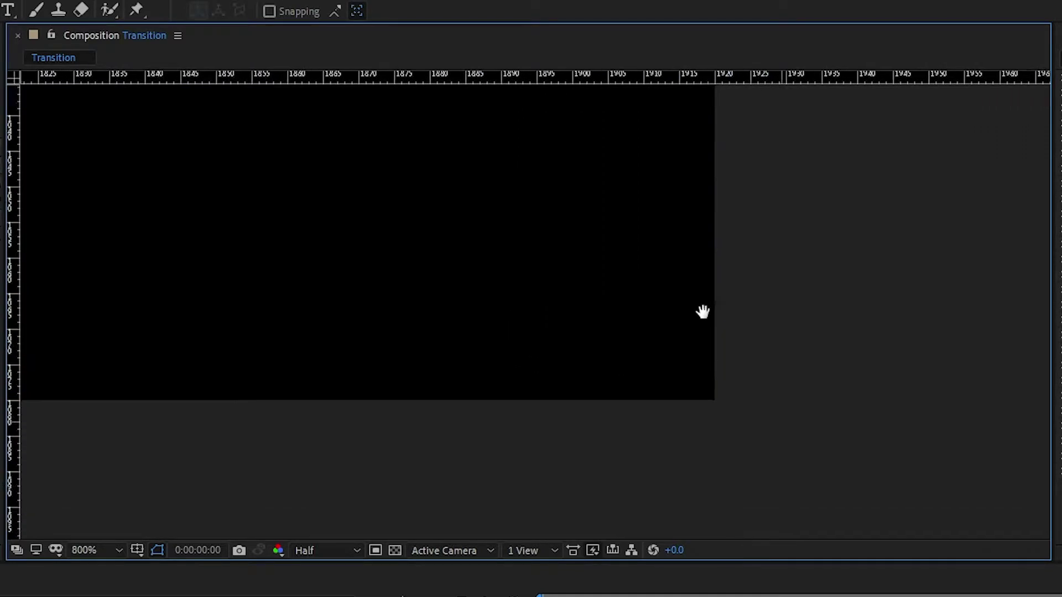
{"action": "left_click_drag", "start_coordinate": [851, 422], "coordinate": [678, 386]}
{"action": "left_click_drag", "start_coordinate": [534, 68], "coordinate": [611, 355]}
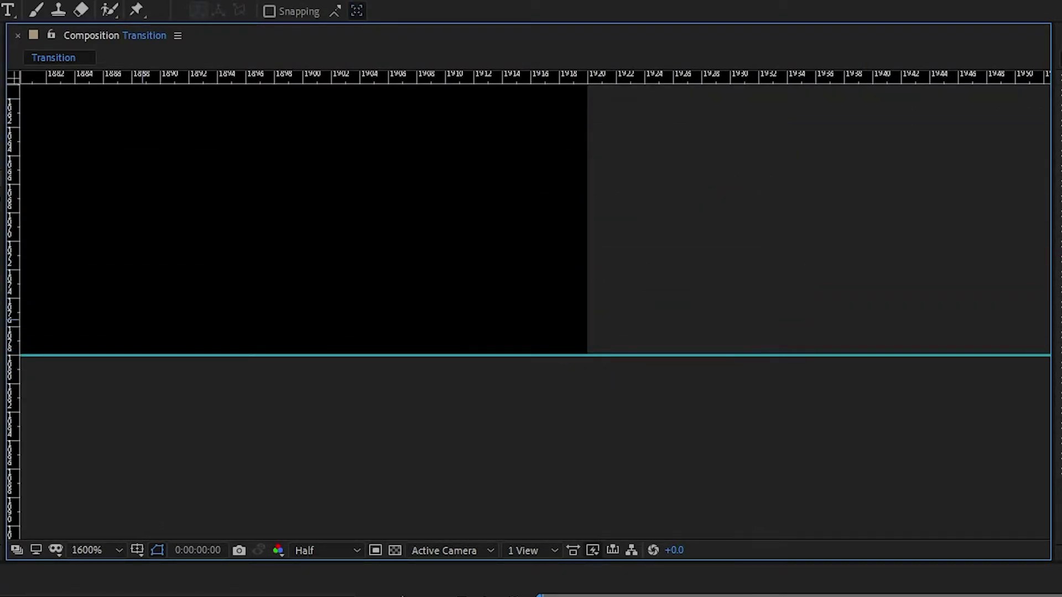
{"action": "left_click_drag", "start_coordinate": [10, 286], "coordinate": [592, 354]}
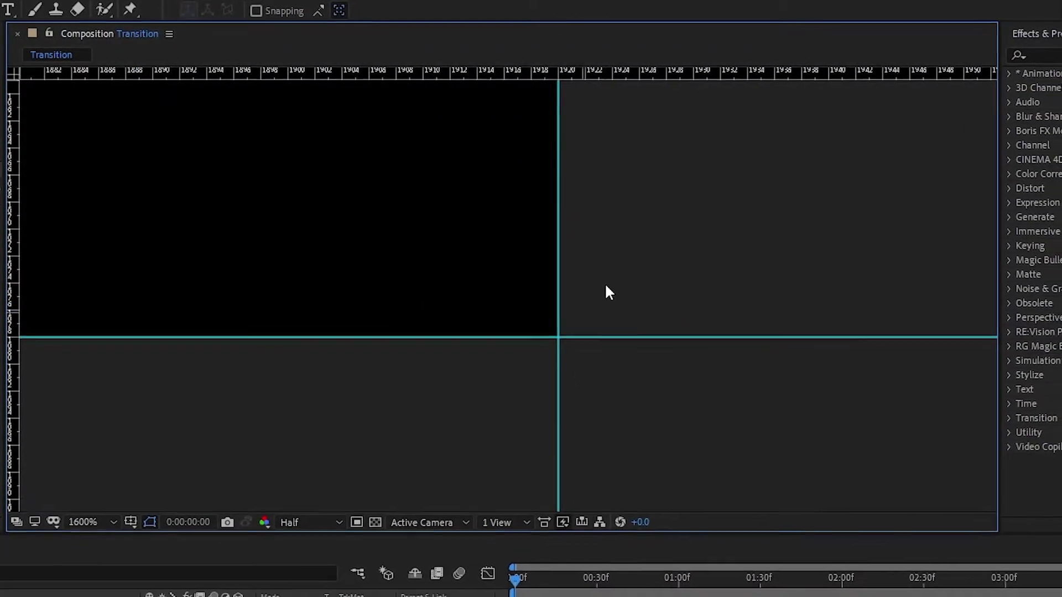
Display the Proportional Grid and align a new horizontal guide with its middle line at half the composition's height
{"action": "left_click", "coordinate": [111, 522]}
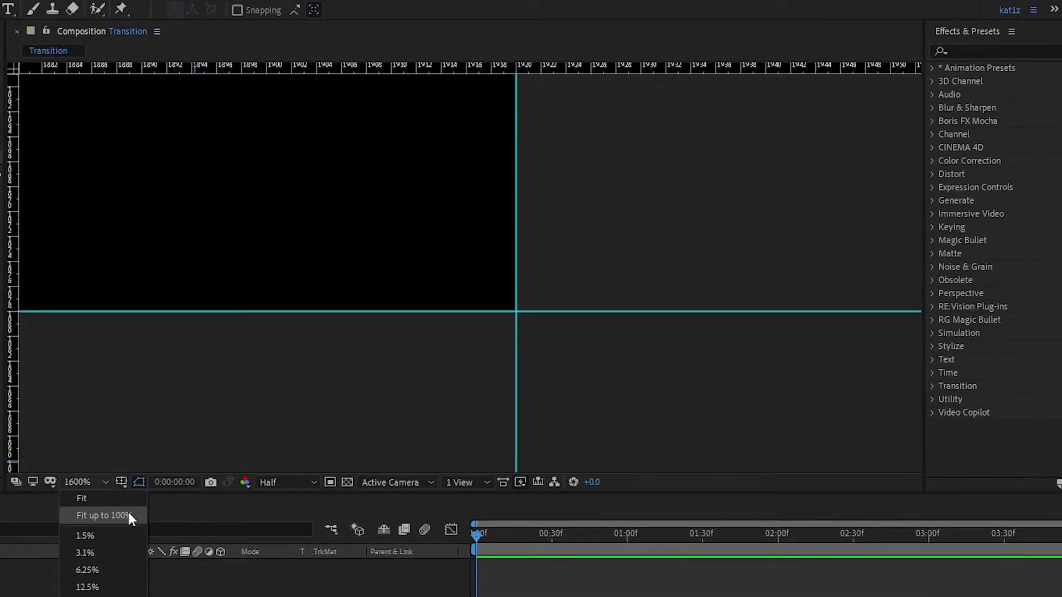
{"action": "left_click", "coordinate": [105, 515]}
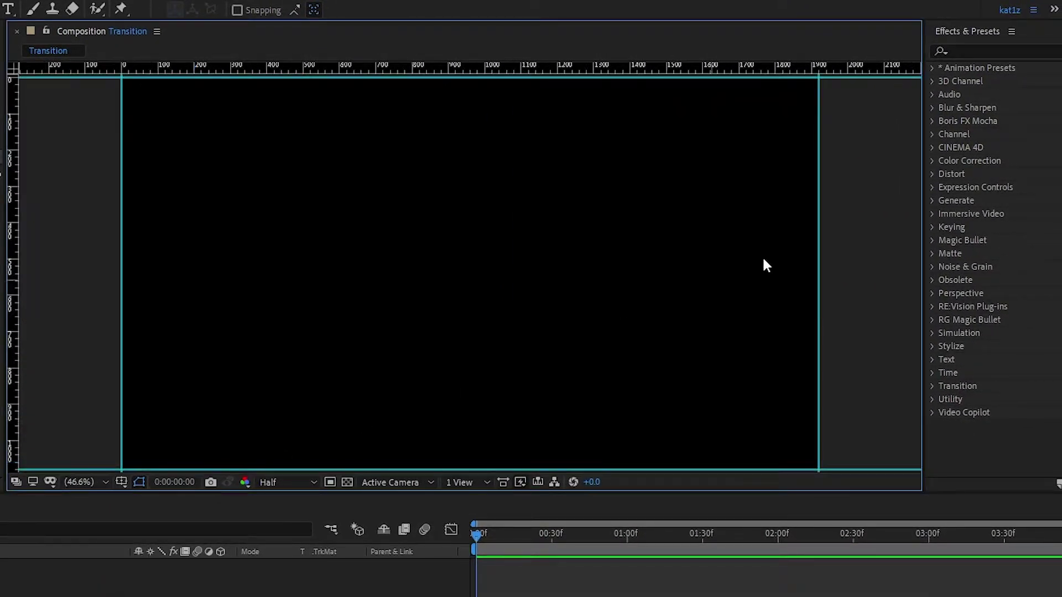
{"action": "left_click", "coordinate": [121, 483]}
{"action": "left_click", "coordinate": [145, 517]}
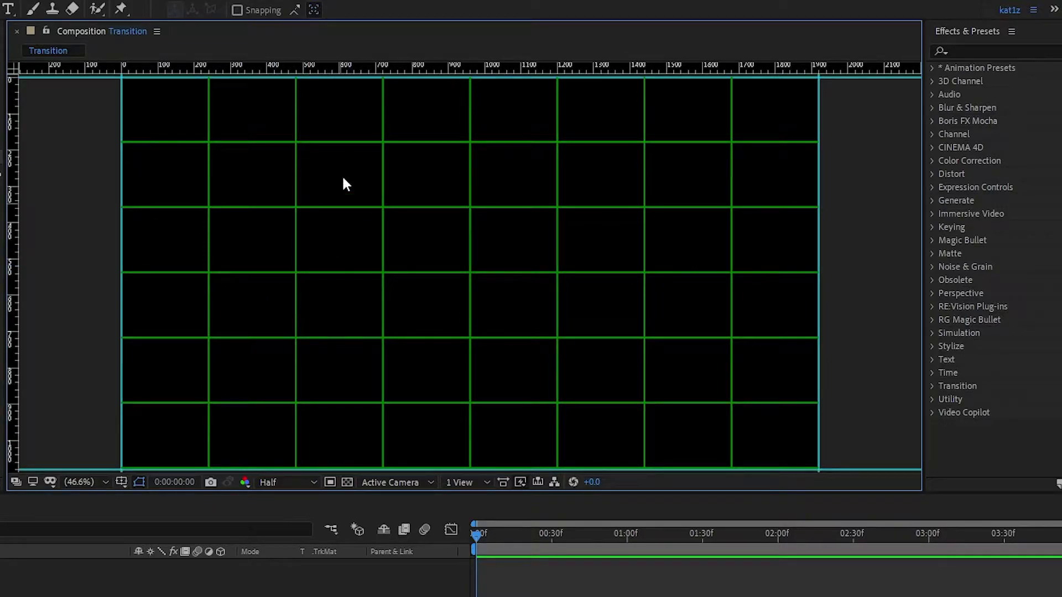
{"action": "left_click_drag", "start_coordinate": [341, 71], "coordinate": [346, 271]}
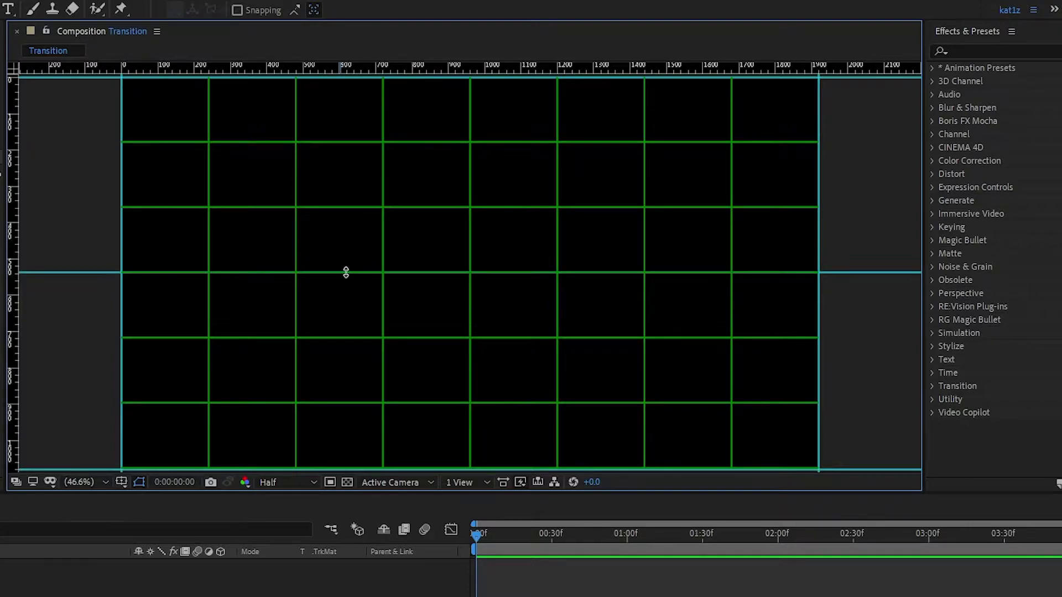
{"action": "scroll", "coordinate": [346, 271], "scroll_direction": "up", "scroll_amount": 5}
{"action": "scroll", "coordinate": [346, 271], "scroll_direction": "up", "scroll_amount": 1}
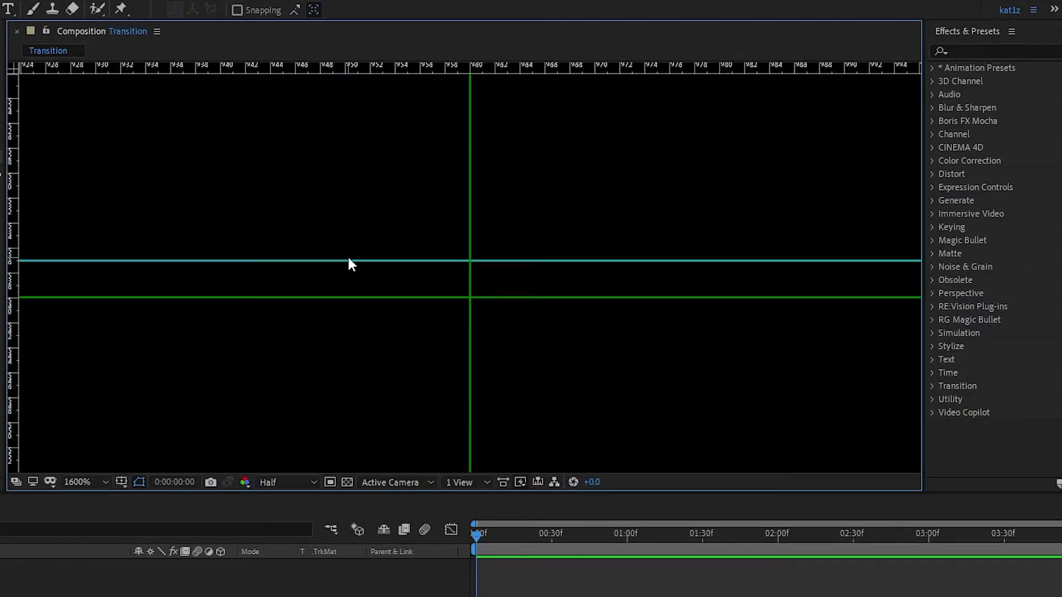
{"action": "left_click_drag", "start_coordinate": [350, 262], "coordinate": [356, 298]}
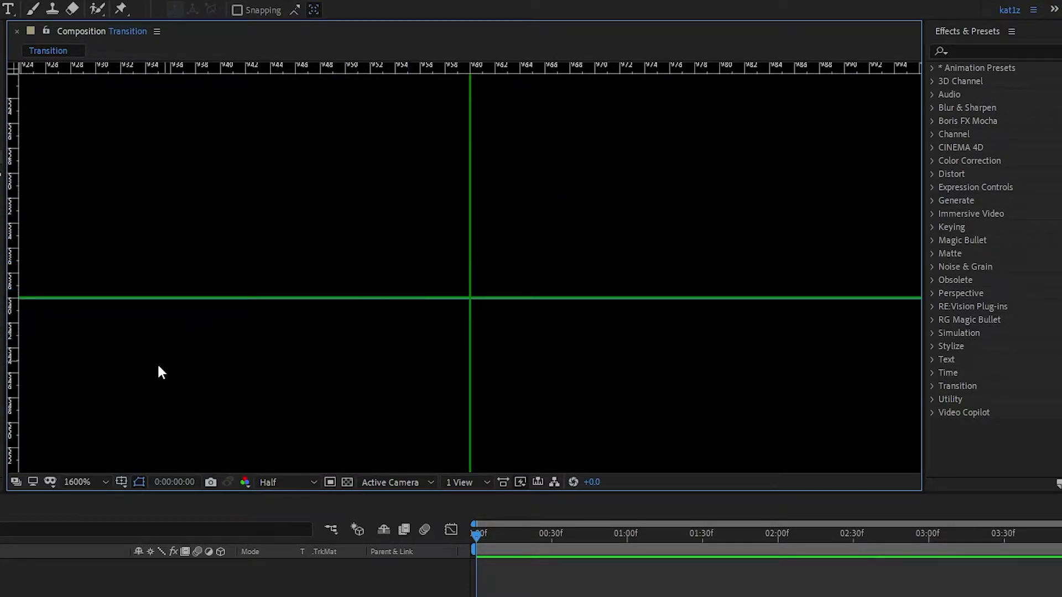
Display the regular Grid as well and place a vertical guide at 800 px, left of the composition's centre
{"action": "left_click", "coordinate": [83, 482]}
{"action": "left_click", "coordinate": [83, 512]}
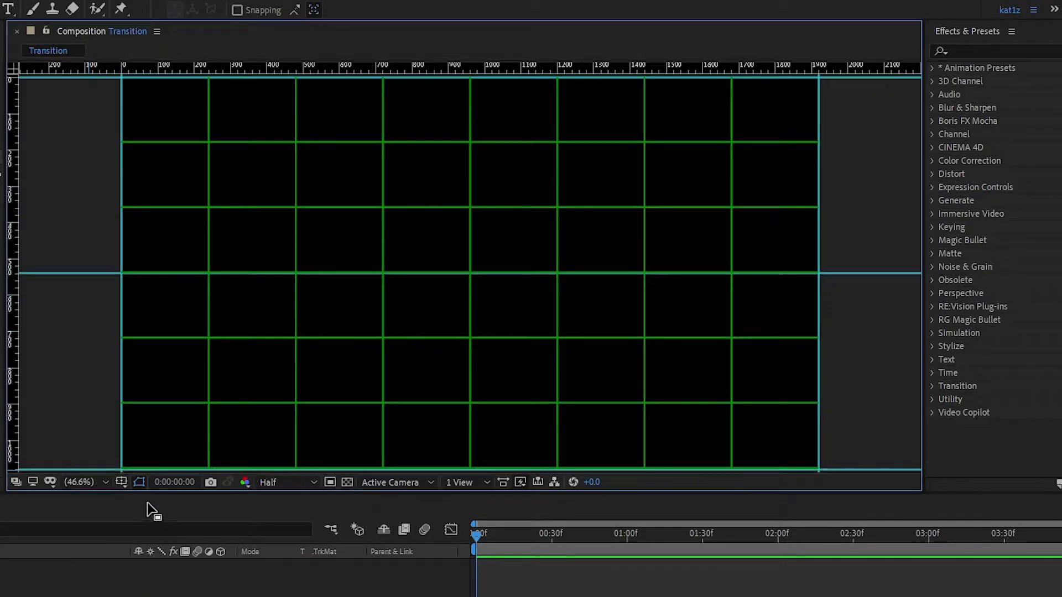
{"action": "left_click", "coordinate": [123, 487]}
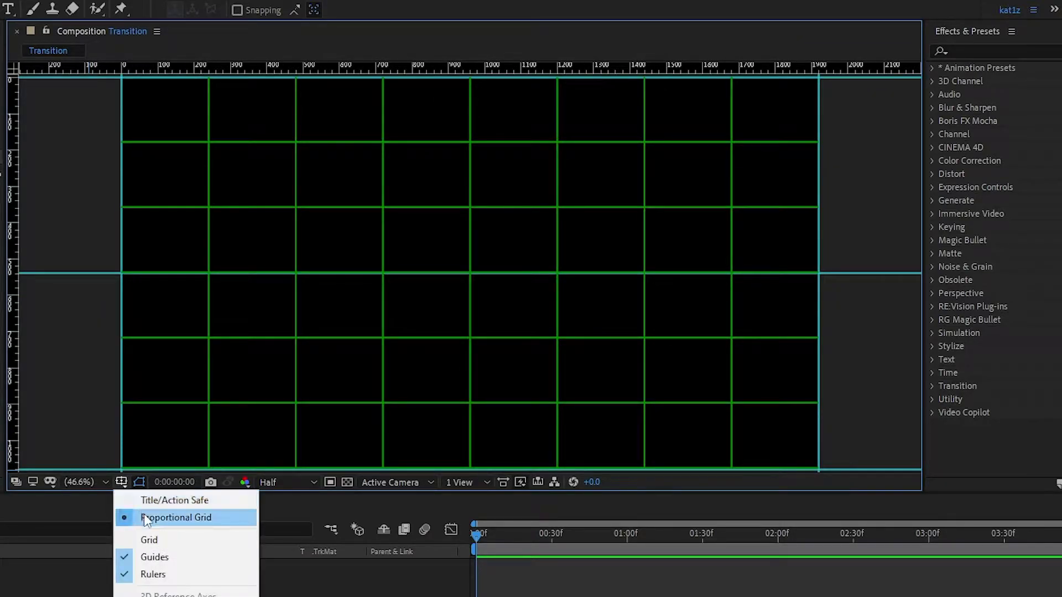
{"action": "left_click", "coordinate": [154, 539]}
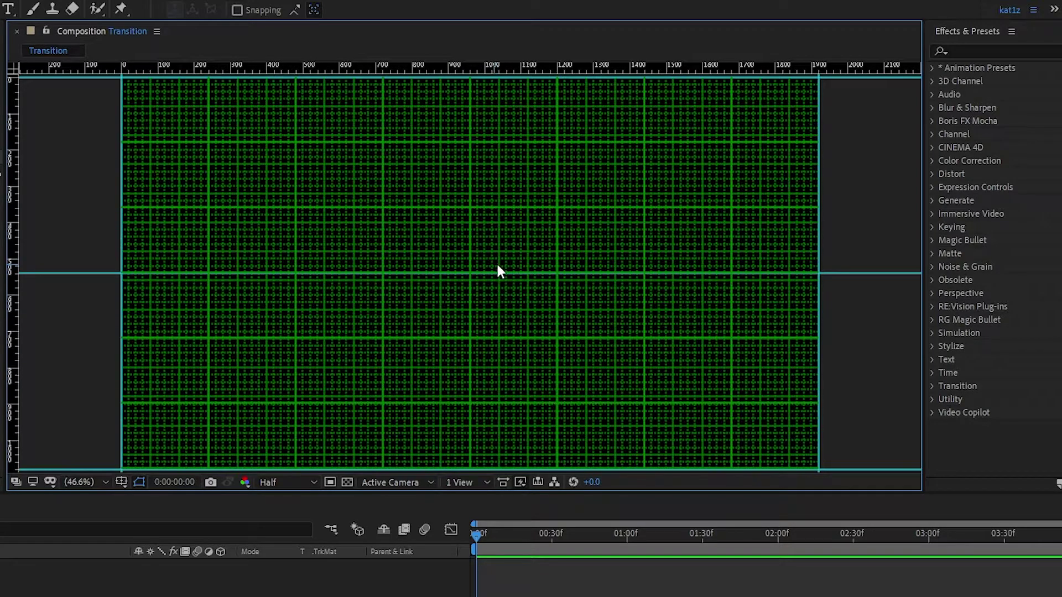
{"action": "left_click_drag", "start_coordinate": [12, 264], "coordinate": [414, 297]}
{"action": "key", "text": "period"}
{"action": "key", "text": "period"}
{"action": "key", "text": "period"}
{"action": "key", "text": "period"}
{"action": "key", "text": "period"}
{"action": "key", "text": "period"}
{"action": "key", "text": "period"}
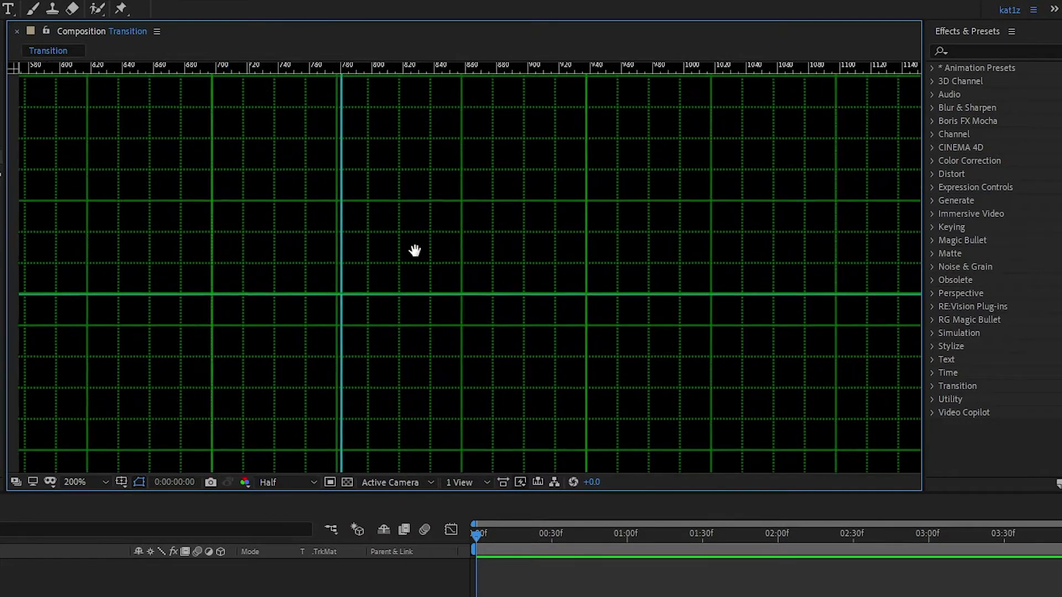
{"action": "left_click_drag", "start_coordinate": [344, 238], "coordinate": [325, 244]}
{"action": "key", "text": "comma"}
{"action": "scroll", "coordinate": [413, 258], "scroll_direction": "down", "scroll_amount": 5}
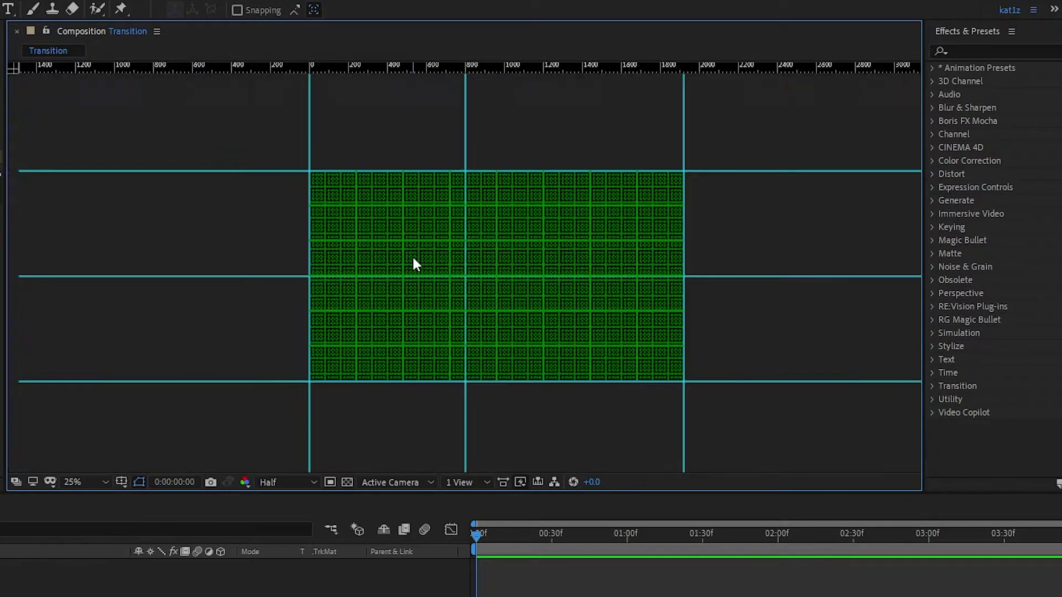
Place another vertical guide at 1120 px, right of the composition's centre
{"action": "left_click_drag", "start_coordinate": [550, 249], "coordinate": [499, 256]}
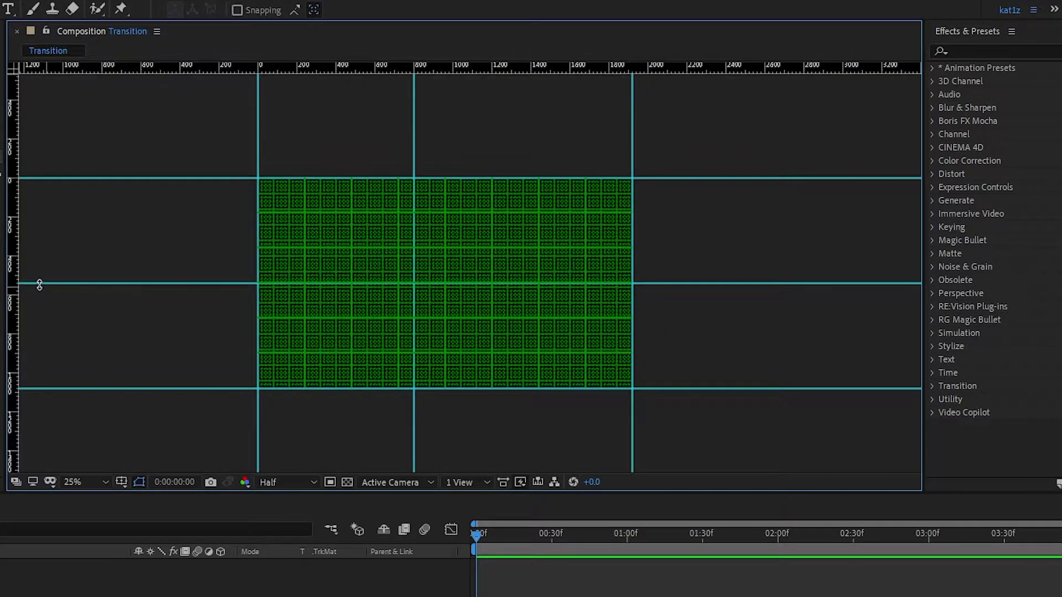
{"action": "left_click_drag", "start_coordinate": [13, 273], "coordinate": [476, 296]}
{"action": "scroll", "coordinate": [466, 270], "scroll_direction": "up", "scroll_amount": 2}
{"action": "scroll", "coordinate": [467, 270], "scroll_direction": "up", "scroll_amount": 8}
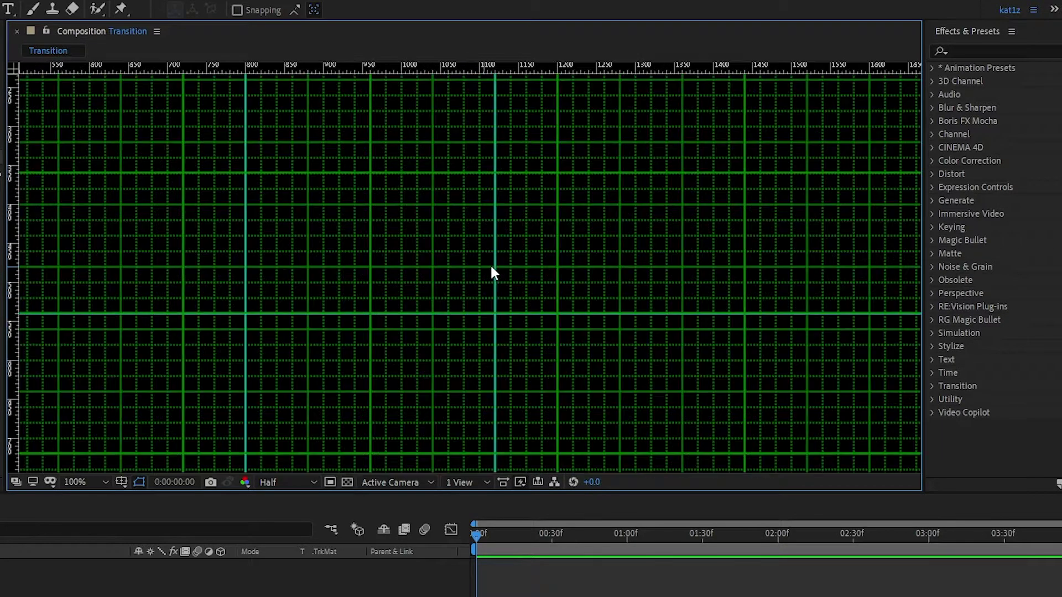
{"action": "scroll", "coordinate": [682, 275], "scroll_direction": "down", "scroll_amount": 2}
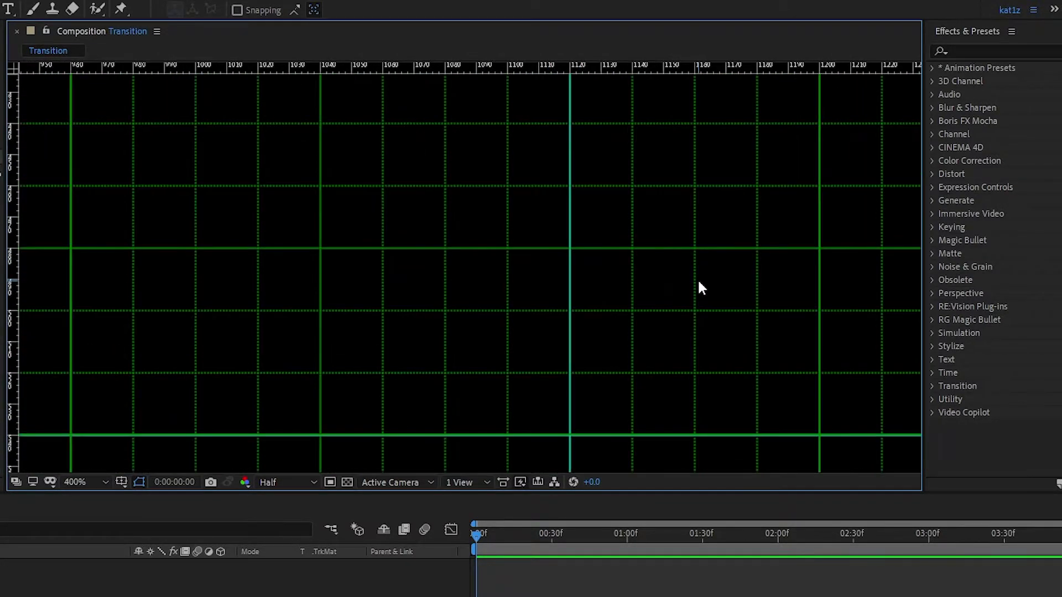
{"action": "scroll", "coordinate": [580, 307], "scroll_direction": "down", "scroll_amount": 10}
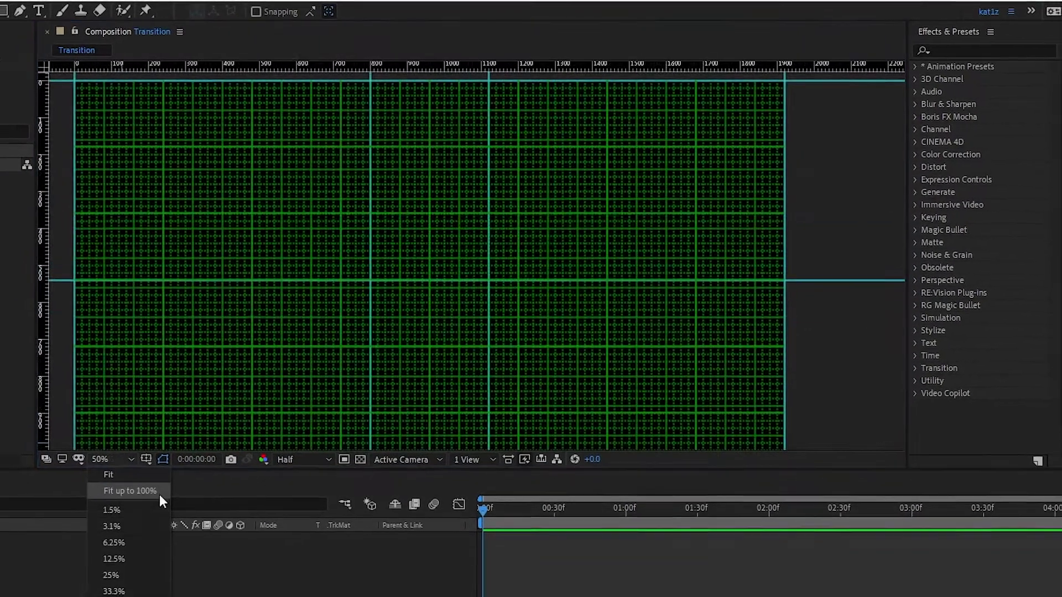
Fit the composition in the viewer and hide the Proportional Grid, the regular Grid and the rulers
{"action": "left_click", "coordinate": [159, 495]}
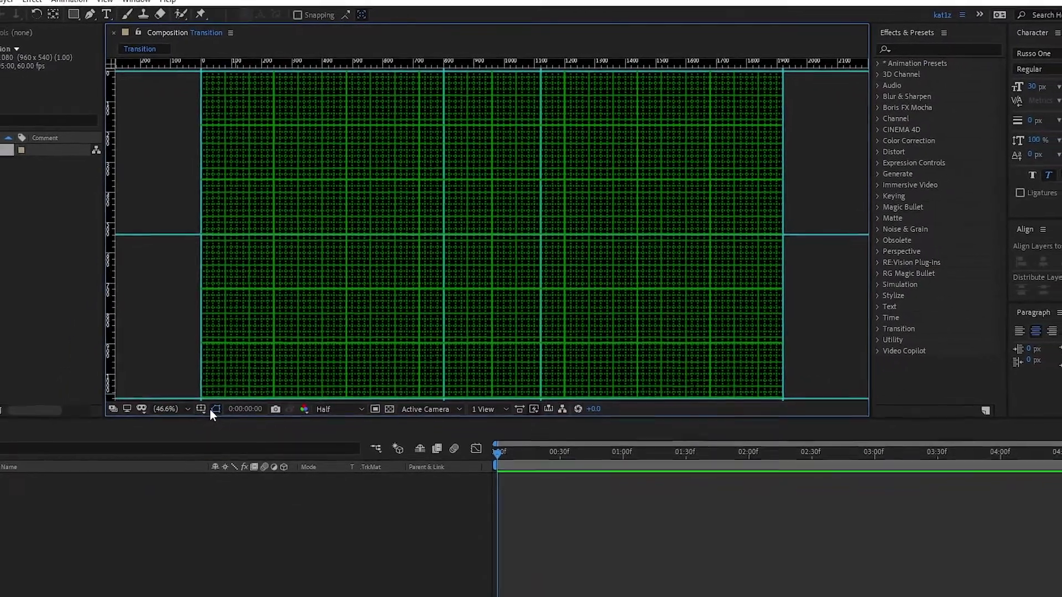
{"action": "left_click", "coordinate": [162, 443]}
{"action": "left_click", "coordinate": [259, 403]}
{"action": "left_click", "coordinate": [237, 377]}
{"action": "left_click", "coordinate": [261, 420]}
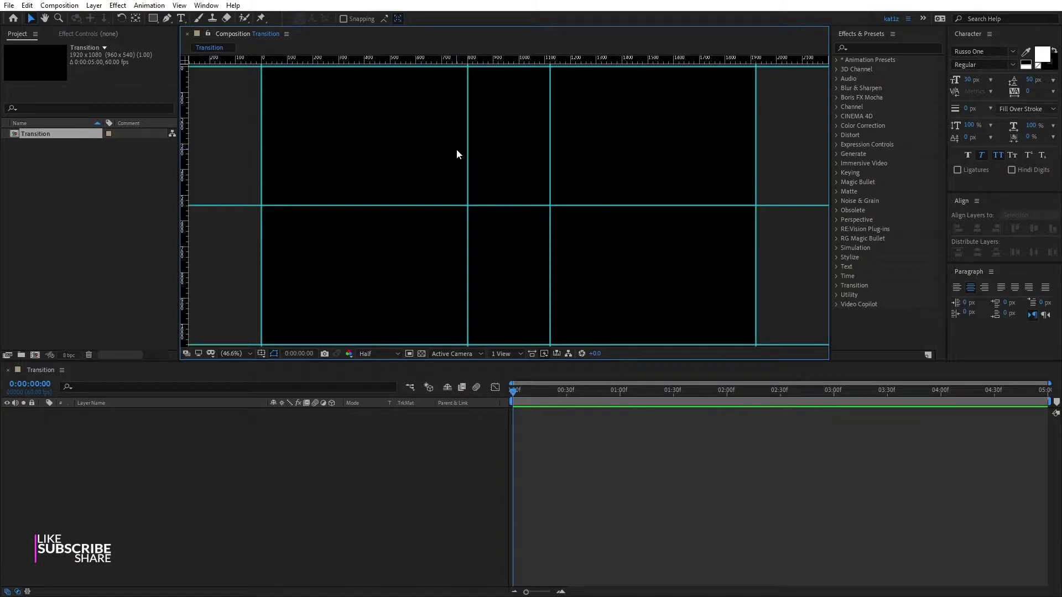
{"action": "key", "text": "ctrl+r"}
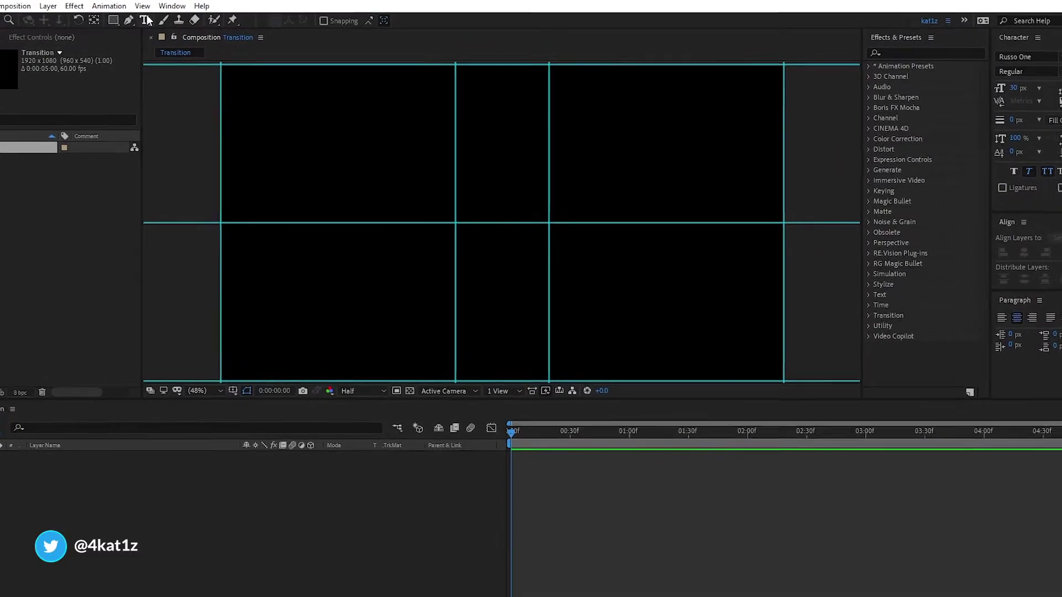
Enable Snap to Guides and draw an open Pen path from the lower-left corner through both inner guide intersections to the upper-right corner
{"action": "left_click", "coordinate": [142, 6]}
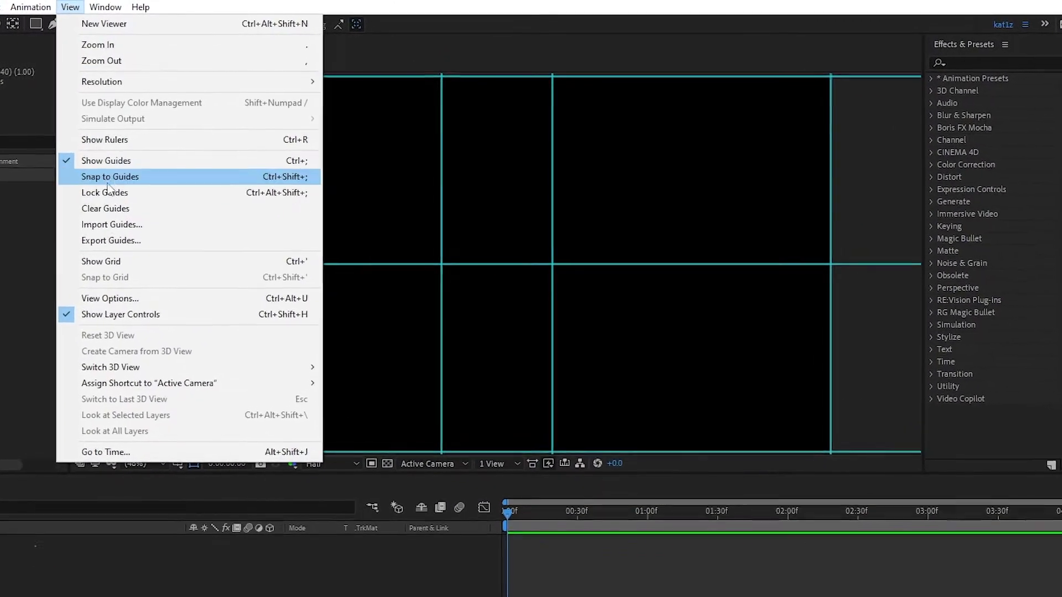
{"action": "left_click", "coordinate": [134, 178]}
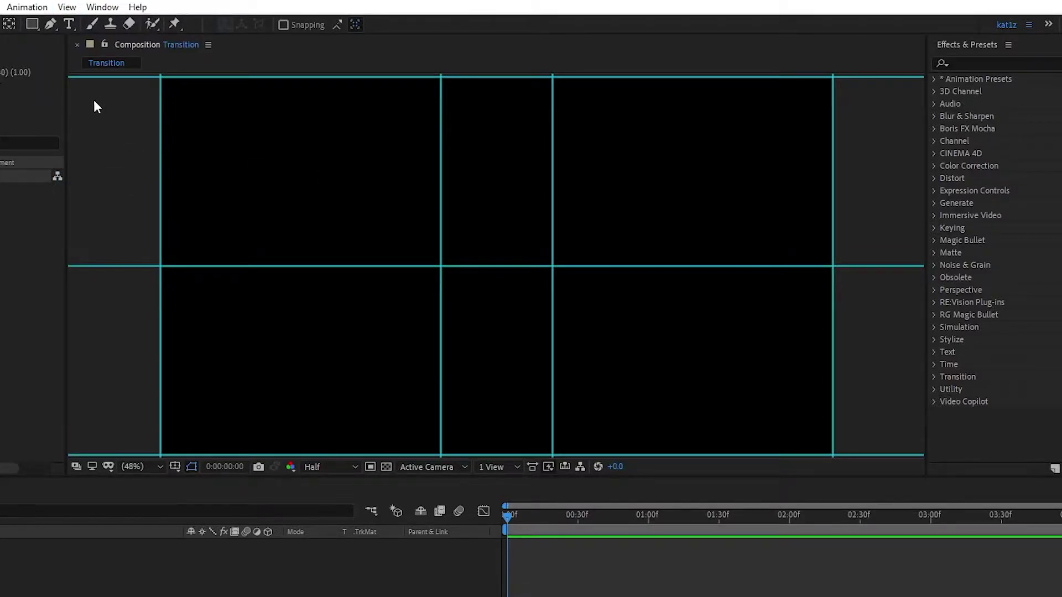
{"action": "left_click", "coordinate": [51, 25]}
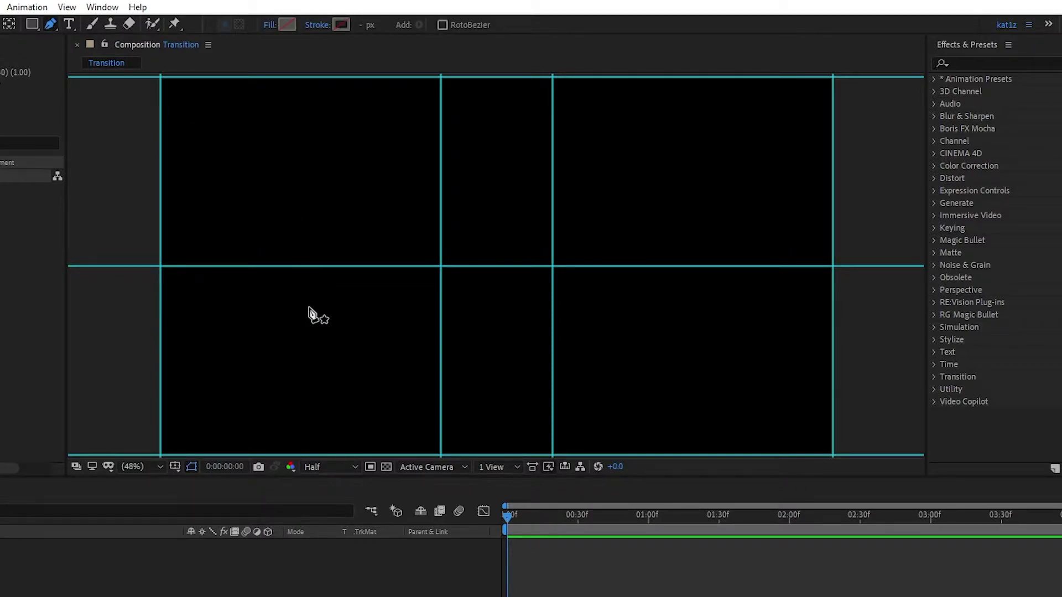
{"action": "left_click", "coordinate": [348, 330]}
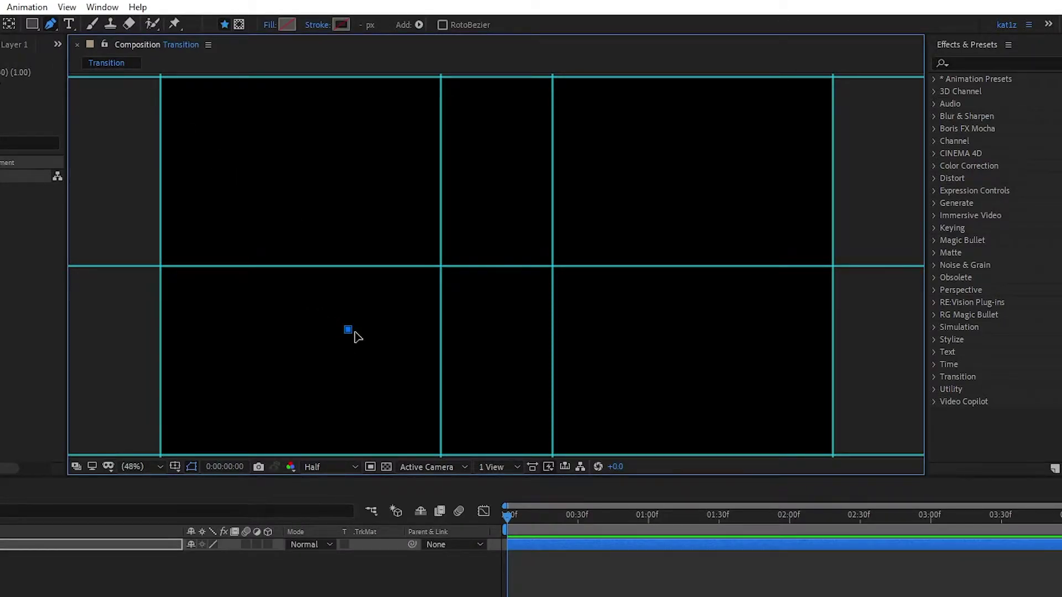
{"action": "left_click_drag", "start_coordinate": [348, 331], "coordinate": [159, 454]}
{"action": "left_click", "coordinate": [332, 333]}
{"action": "mouse_move", "coordinate": [332, 333]}
{"action": "left_mouse_down"}
{"action": "mouse_move", "coordinate": [437, 276]}
{"action": "mouse_move", "coordinate": [435, 288]}
{"action": "mouse_move", "coordinate": [443, 271]}
{"action": "left_mouse_up"}
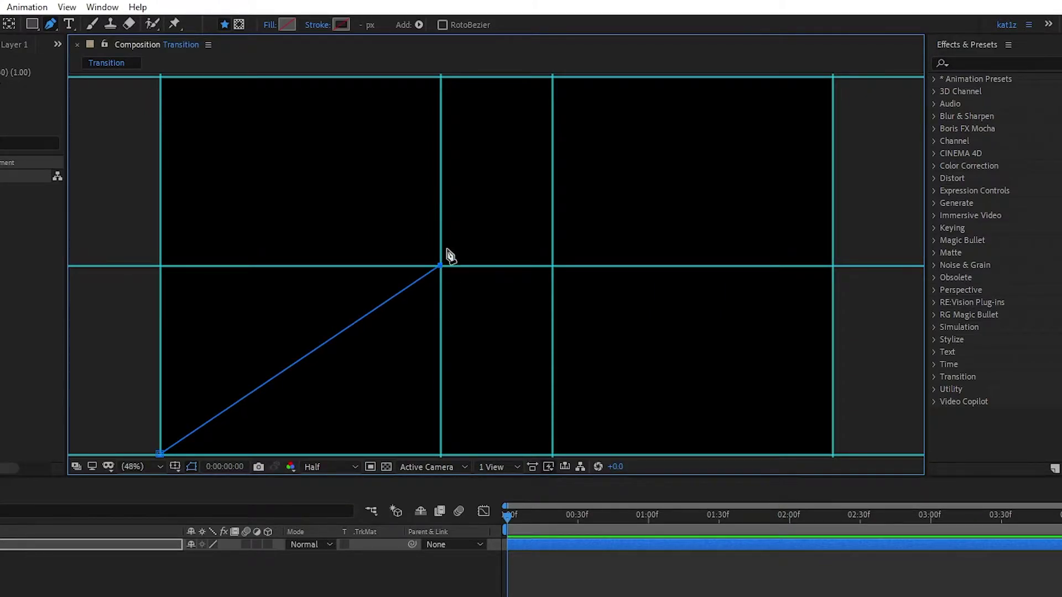
{"action": "left_click_drag", "start_coordinate": [513, 304], "coordinate": [553, 275]}
{"action": "left_click_drag", "start_coordinate": [666, 176], "coordinate": [833, 77]}
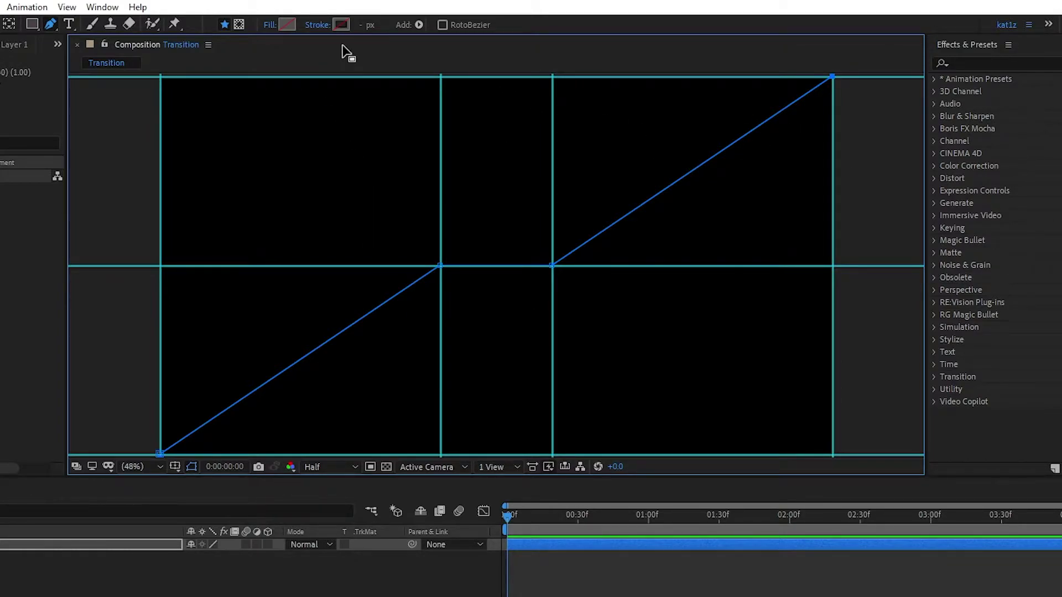
Enable a white stroke on the drawn path through the stroke options
{"action": "left_click", "coordinate": [318, 25]}
{"action": "left_click", "coordinate": [467, 373]}
{"action": "left_click", "coordinate": [500, 456]}
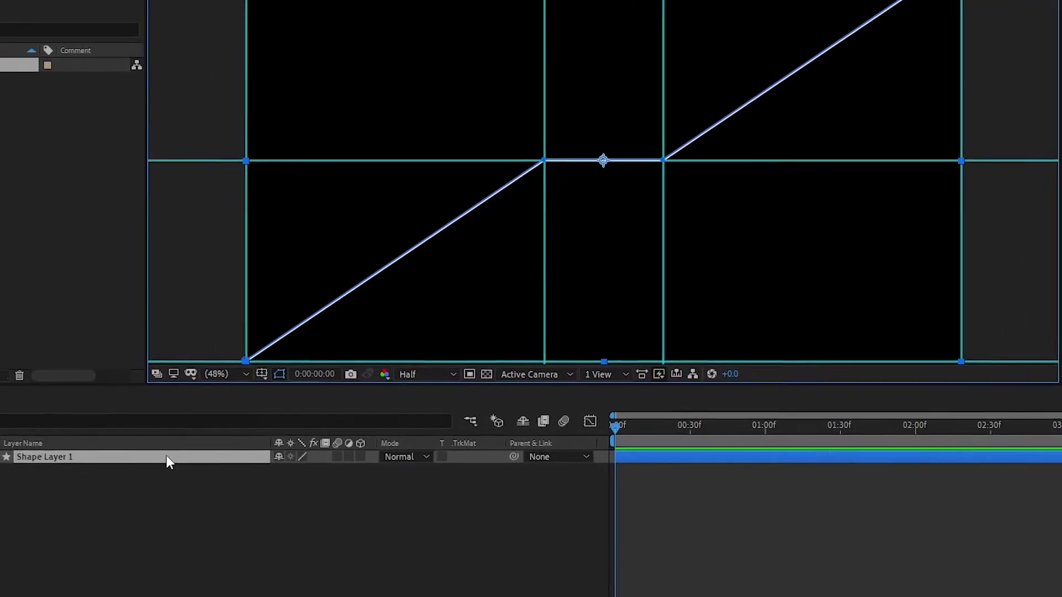
Rename the stroked path's shape layer as Line
{"action": "key", "text": "Return"}
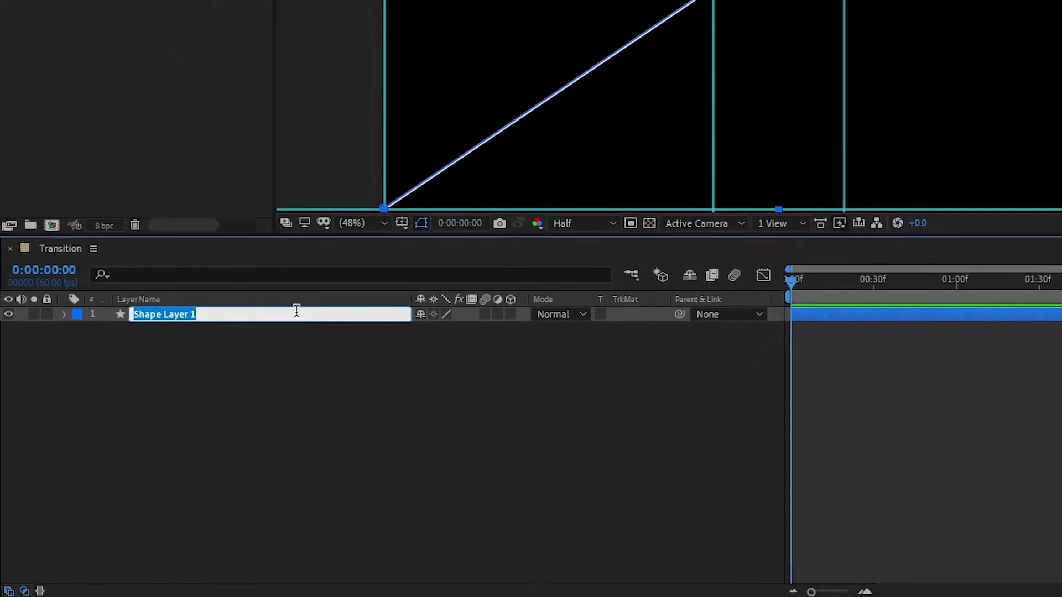
{"action": "type", "text": "Line"}
{"action": "key", "text": "Return"}
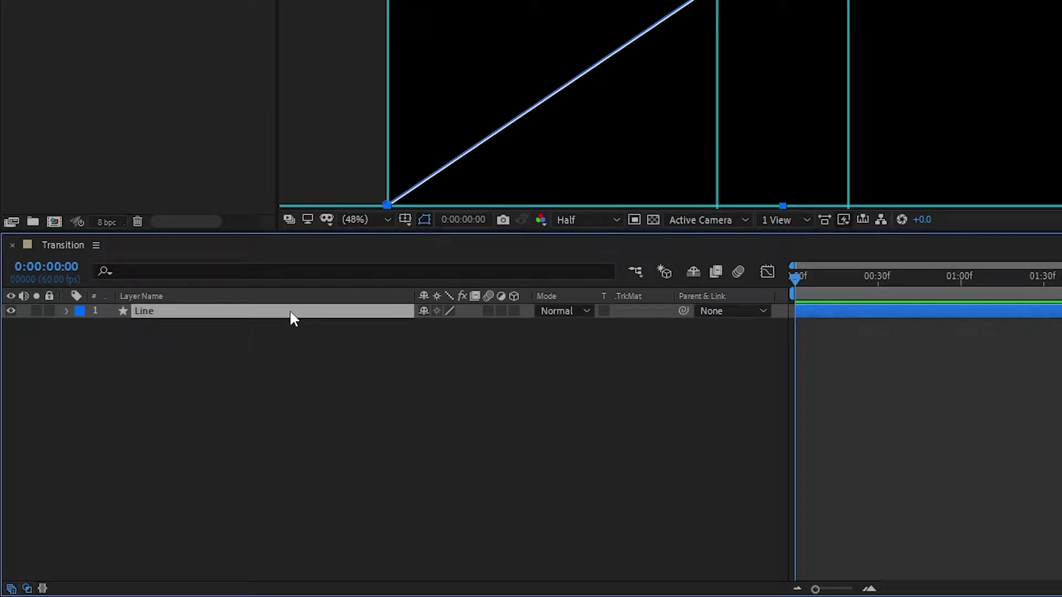
Duplicate the Line layer and name the copy BottomShape
{"action": "key", "text": "ctrl+d"}
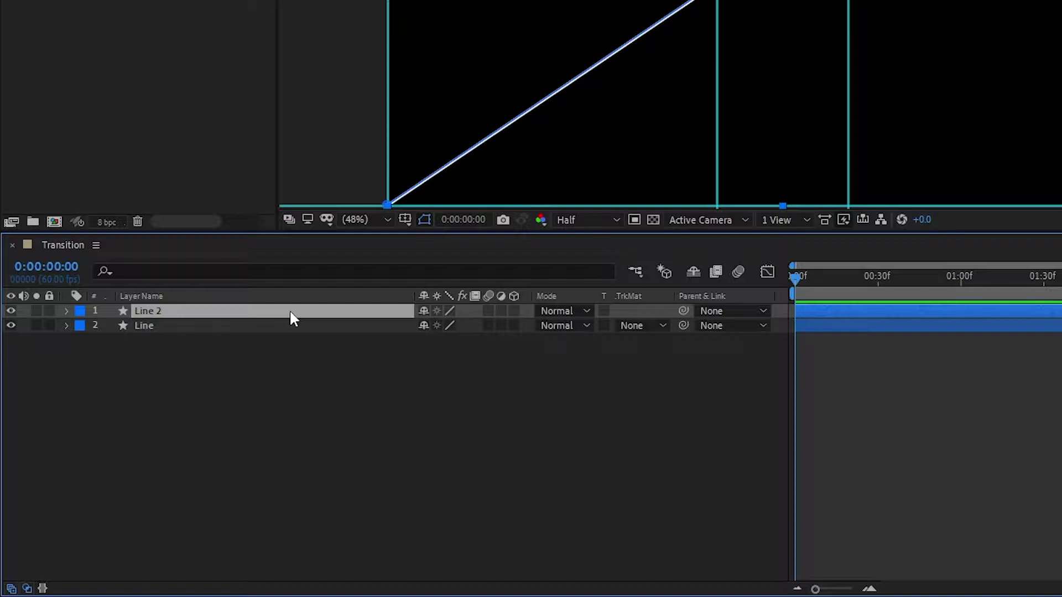
{"action": "key", "text": "Return"}
{"action": "type", "text": "Bottom"}
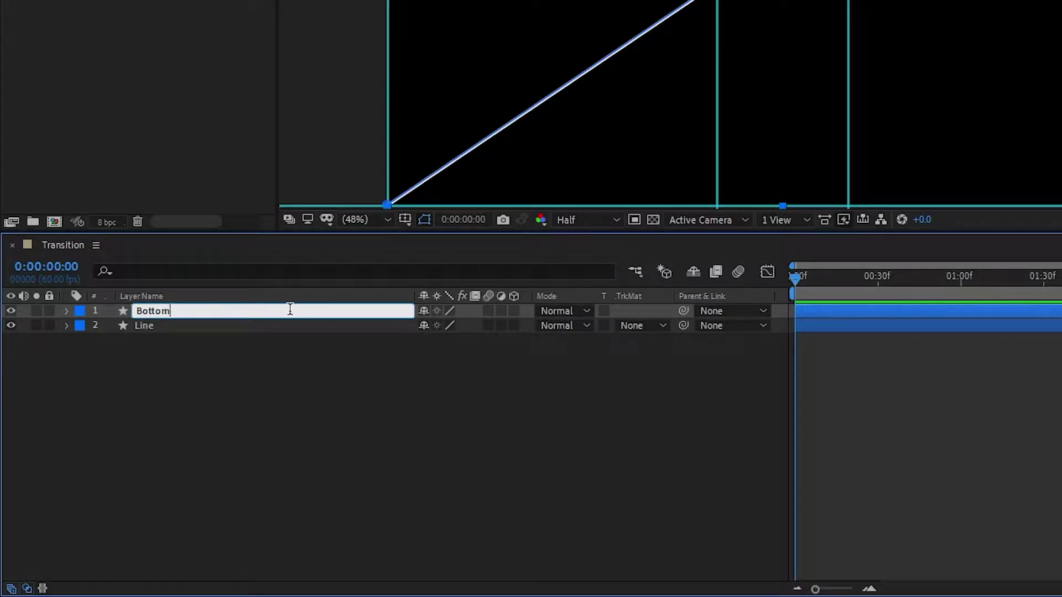
{"action": "type", "text": "Shape"}
{"action": "key", "text": "Return"}
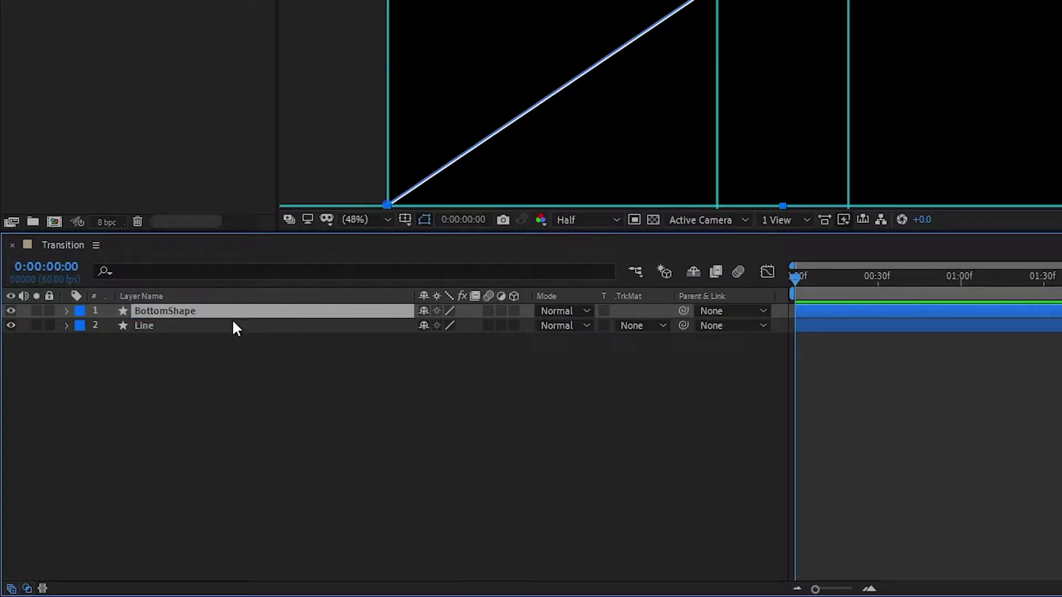
Move the Line layer above BottomShape in the layer stack and lock it
{"action": "mouse_move", "coordinate": [131, 325]}
{"action": "left_mouse_down"}
{"action": "mouse_move", "coordinate": [151, 306]}
{"action": "mouse_move", "coordinate": [127, 310]}
{"action": "left_mouse_up"}
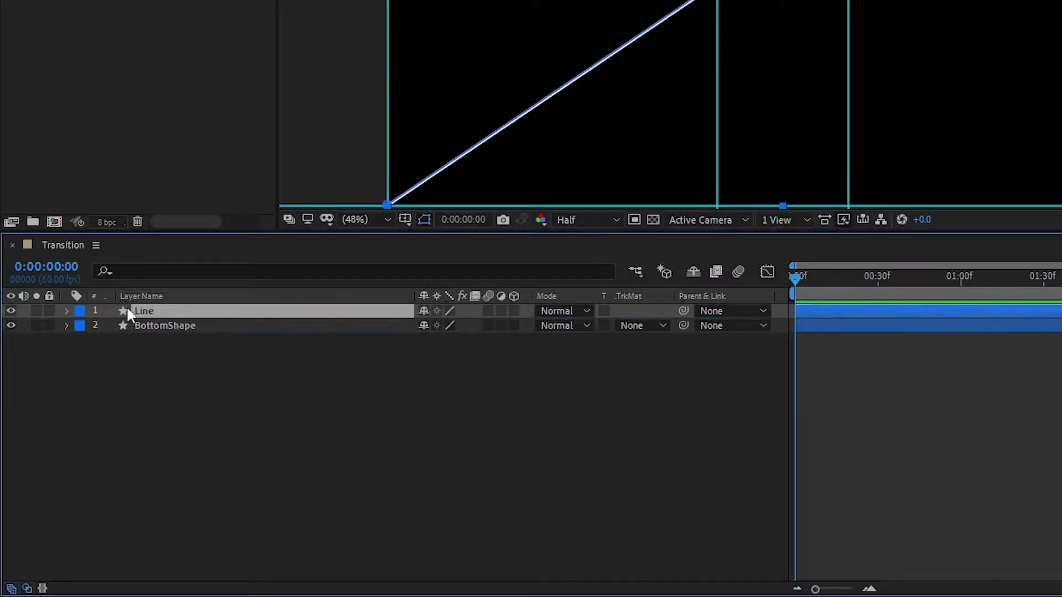
{"action": "left_click", "coordinate": [49, 313]}
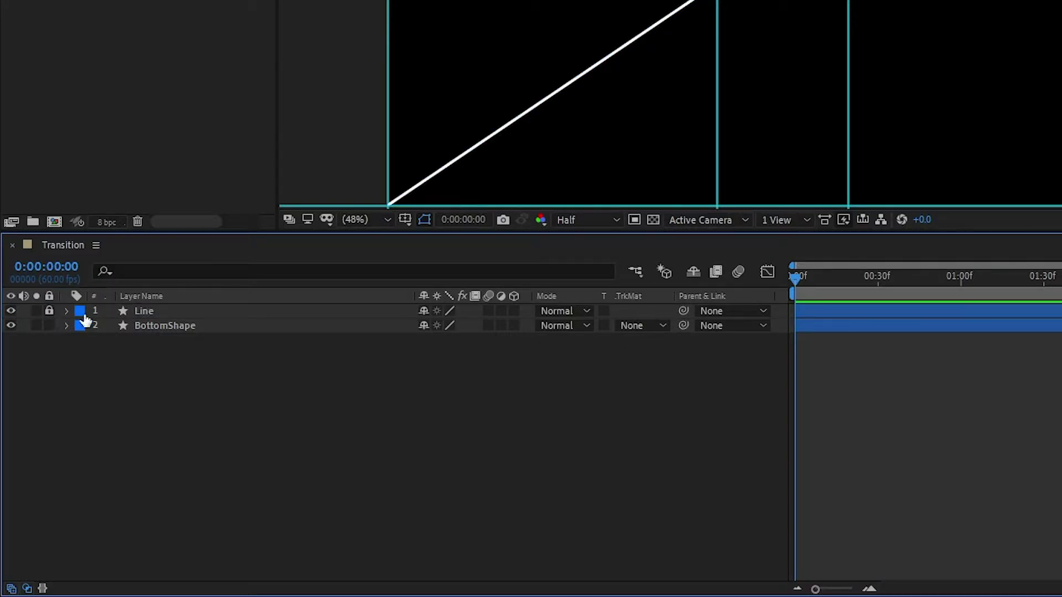
Extend the BottomShape path from its upper-right end to a point outside the frame, aligned on the top-edge guide
{"action": "left_click", "coordinate": [168, 326]}
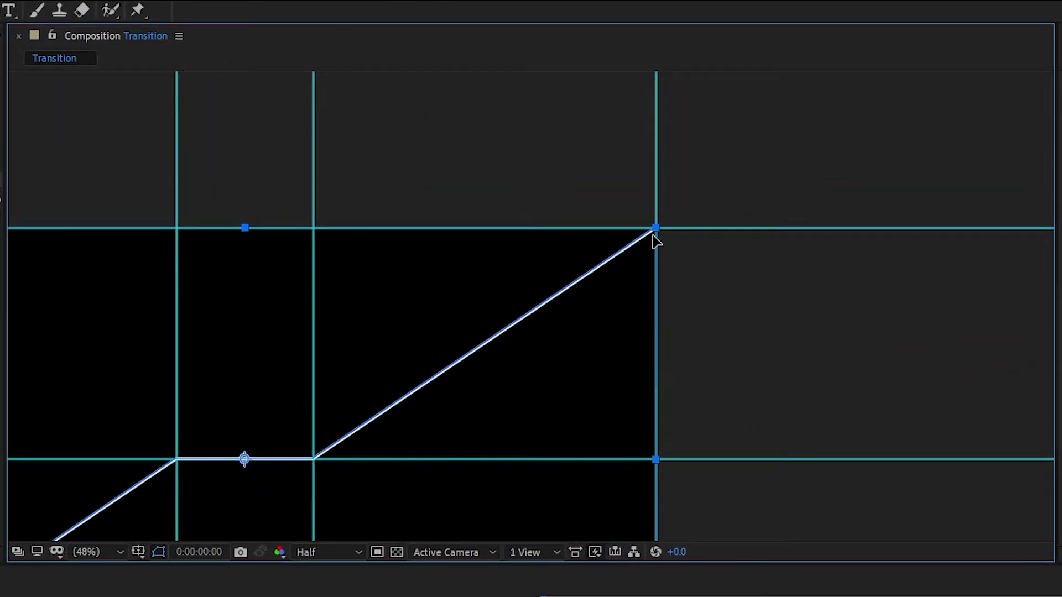
{"action": "scroll", "coordinate": [658, 237], "scroll_direction": "up", "scroll_amount": 4}
{"action": "left_click_drag", "start_coordinate": [659, 239], "coordinate": [240, 362]}
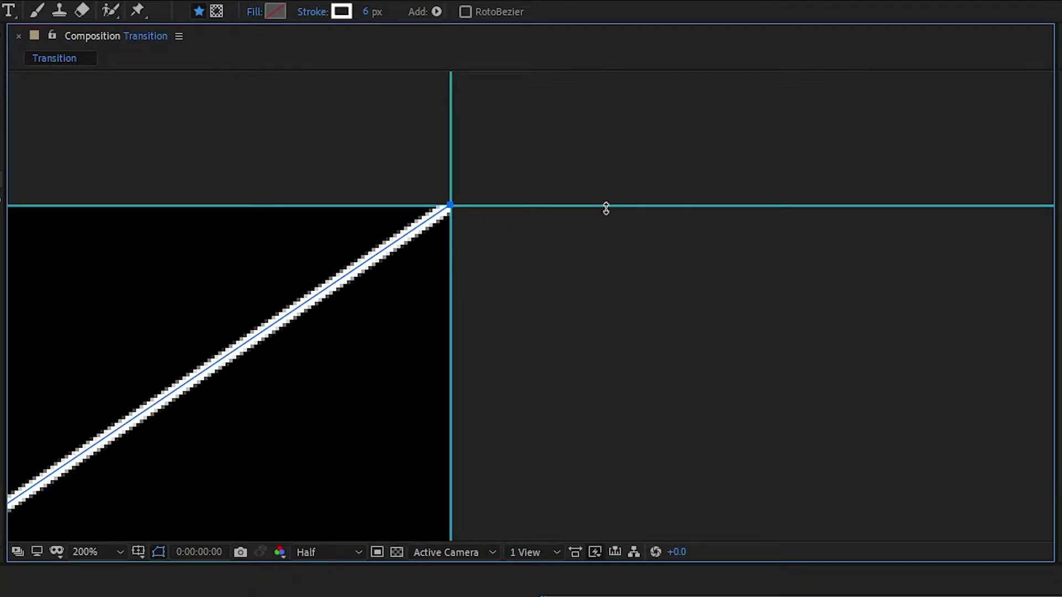
{"action": "left_click", "coordinate": [640, 252]}
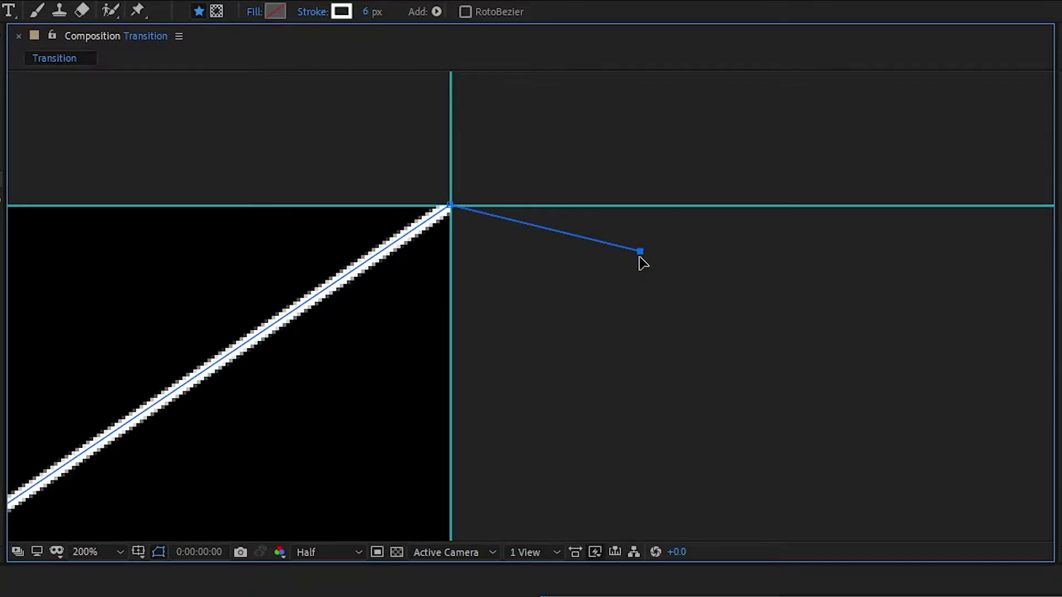
{"action": "left_click_drag", "start_coordinate": [640, 253], "coordinate": [628, 209]}
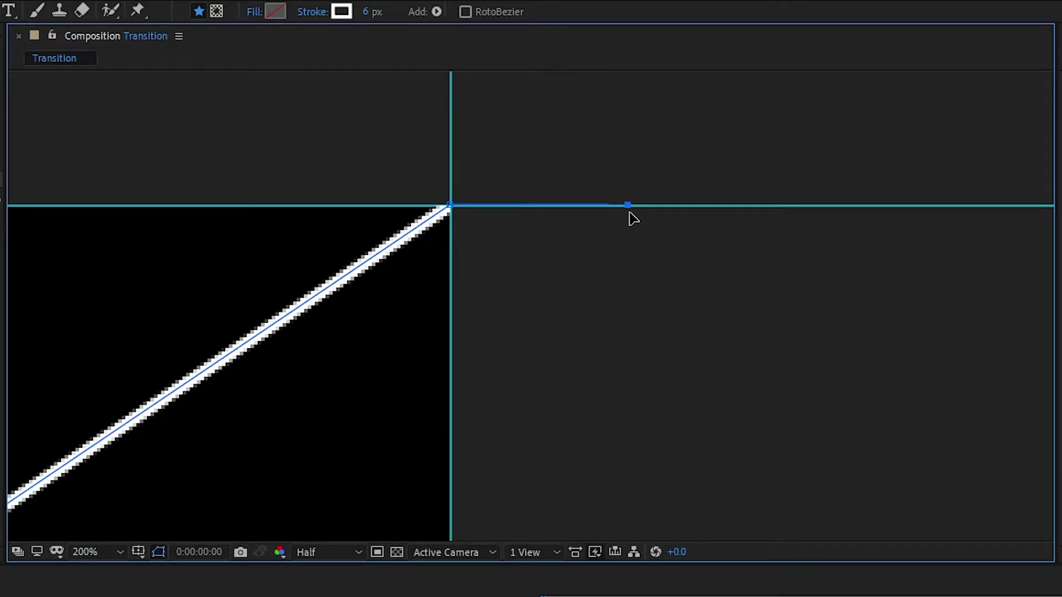
Continue the BottomShape path straight down below the frame, across past the lower-left corner, and up near the bottom-edge guide
{"action": "scroll", "coordinate": [625, 304], "scroll_direction": "down", "scroll_amount": 5}
{"action": "left_click_drag", "start_coordinate": [612, 438], "coordinate": [680, 206]}
{"action": "left_click_drag", "start_coordinate": [634, 294], "coordinate": [631, 358]}
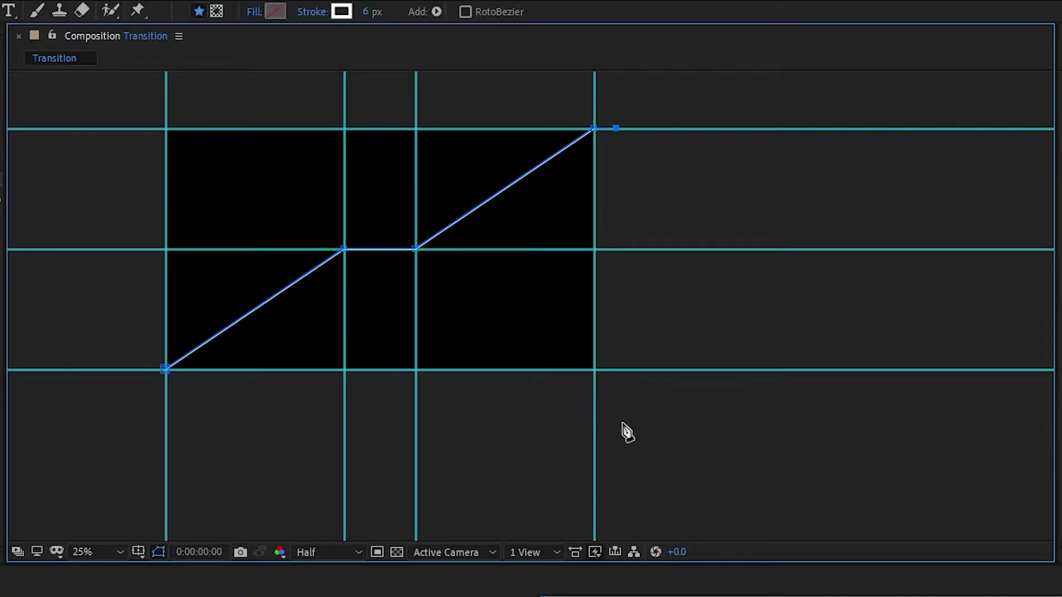
{"action": "left_click", "coordinate": [619, 415], "text": "shift"}
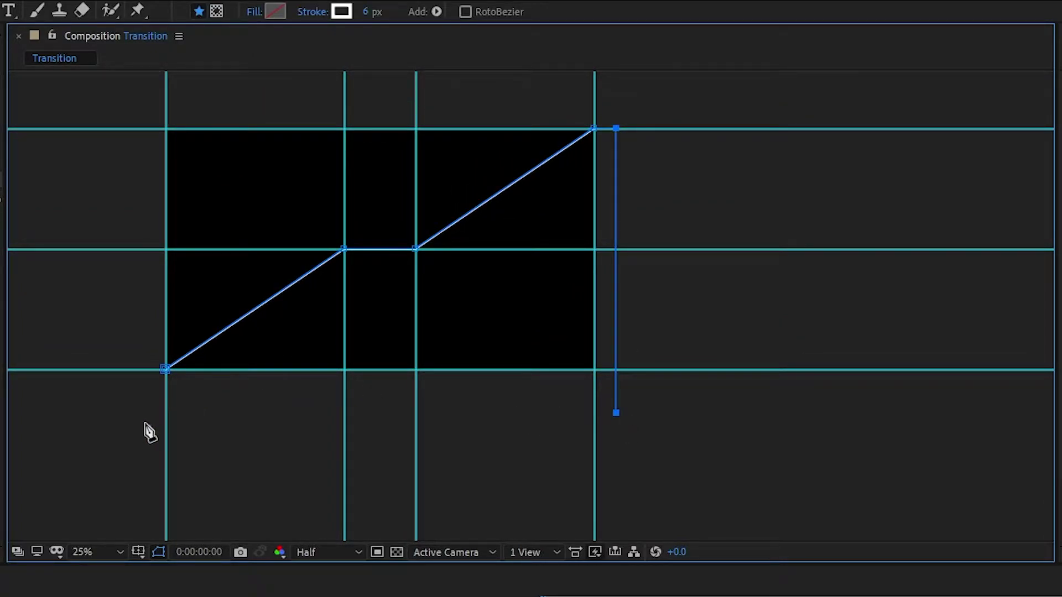
{"action": "left_click", "coordinate": [112, 433], "text": "shift"}
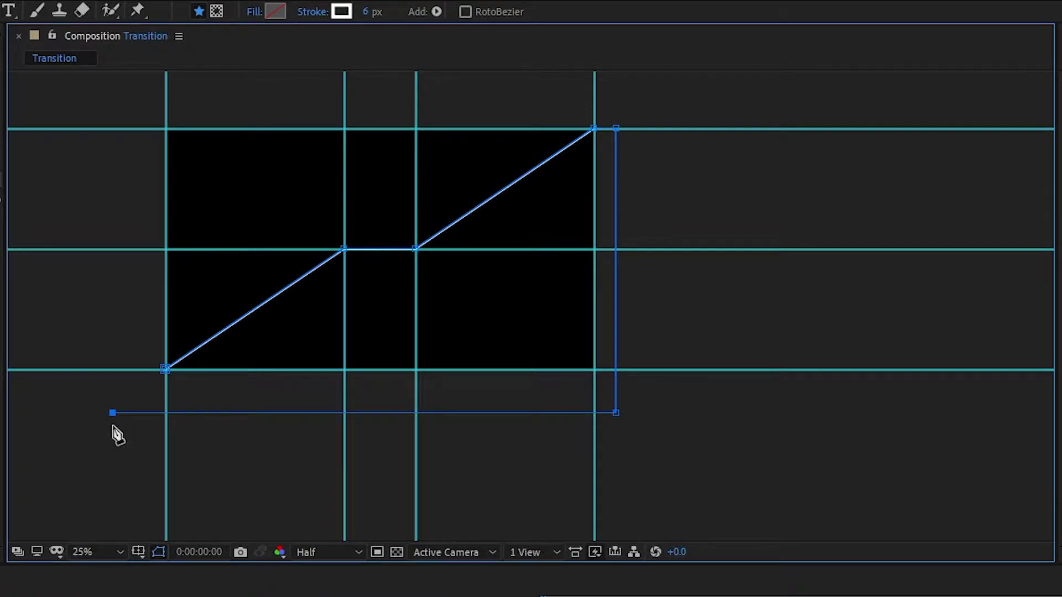
{"action": "left_click", "coordinate": [113, 375], "text": "shift"}
Align the last path point with the bottom-edge guide and close the BottomShape path at its lower-left starting point
{"action": "scroll", "coordinate": [106, 378], "scroll_direction": "up", "scroll_amount": 2}
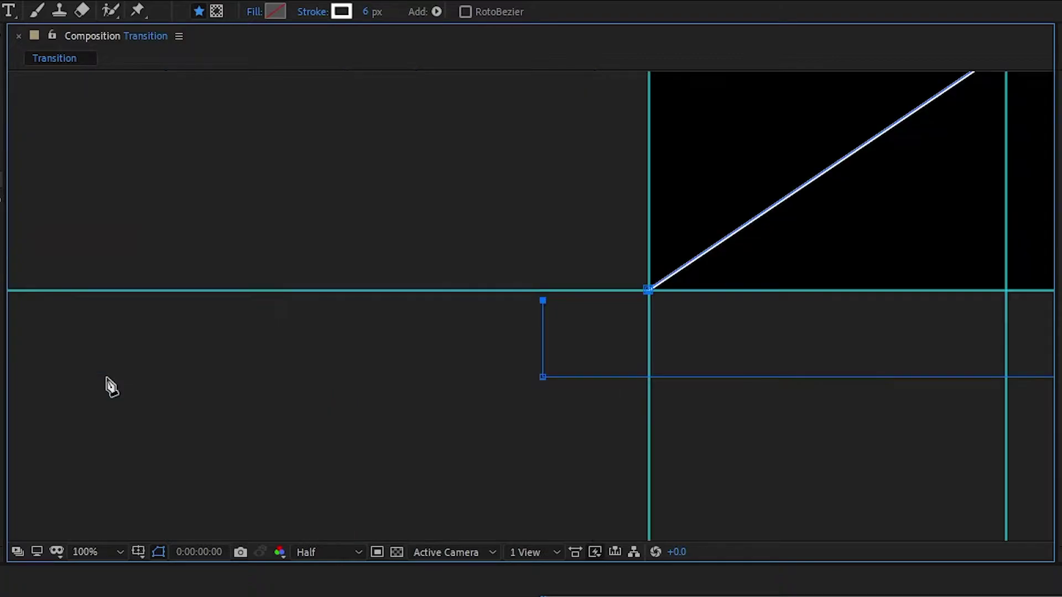
{"action": "key", "text": "comma"}
{"action": "left_click_drag", "start_coordinate": [795, 254], "coordinate": [178, 360]}
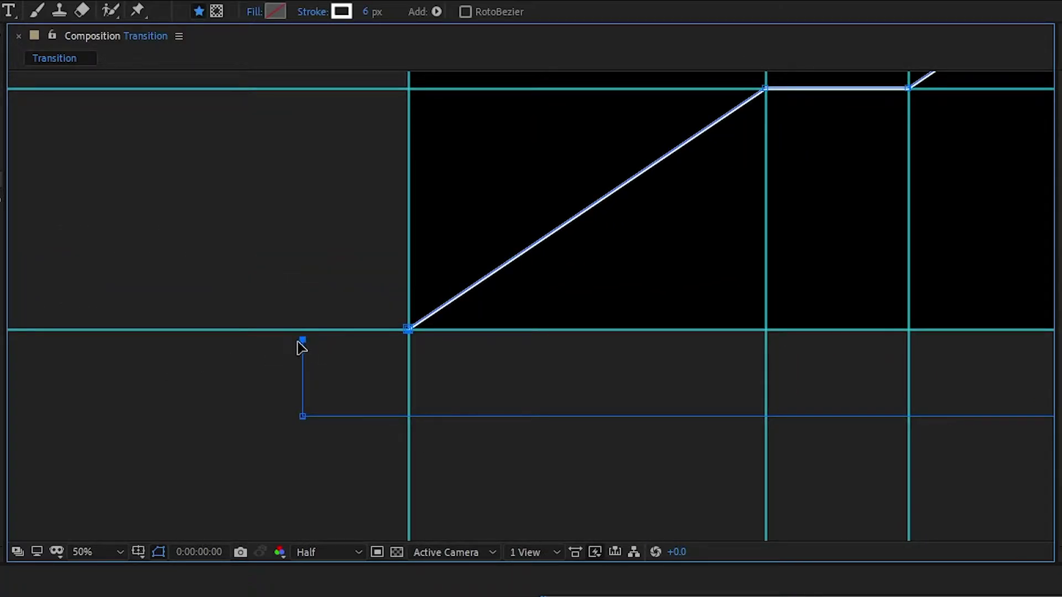
{"action": "left_click_drag", "start_coordinate": [302, 342], "coordinate": [302, 334]}
{"action": "left_click", "coordinate": [407, 329]}
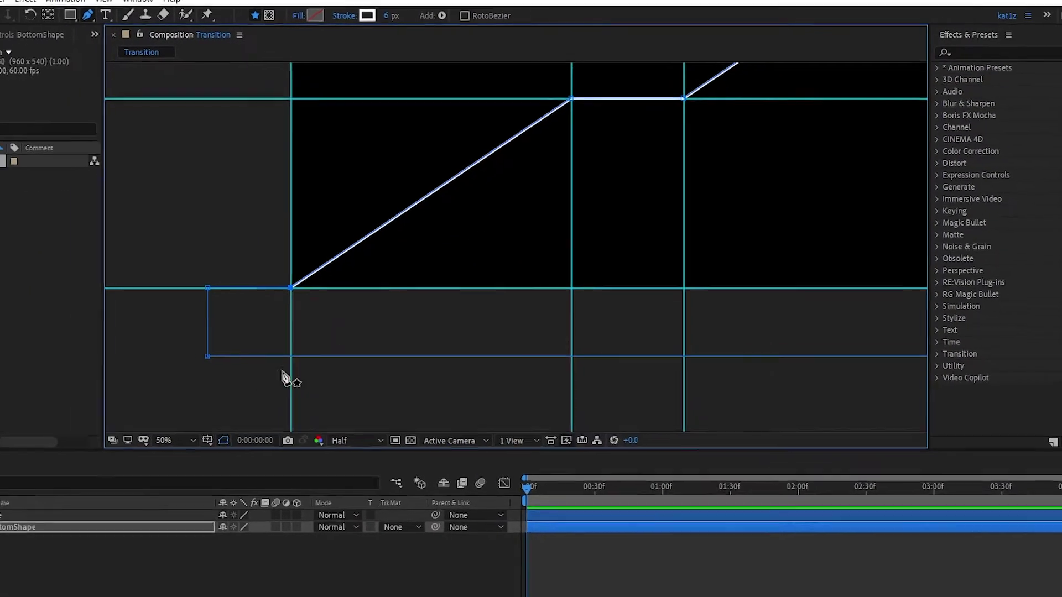
Fit the composition in the viewer and hide the guides
{"action": "left_click", "coordinate": [137, 513]}
{"action": "left_click", "coordinate": [262, 378]}
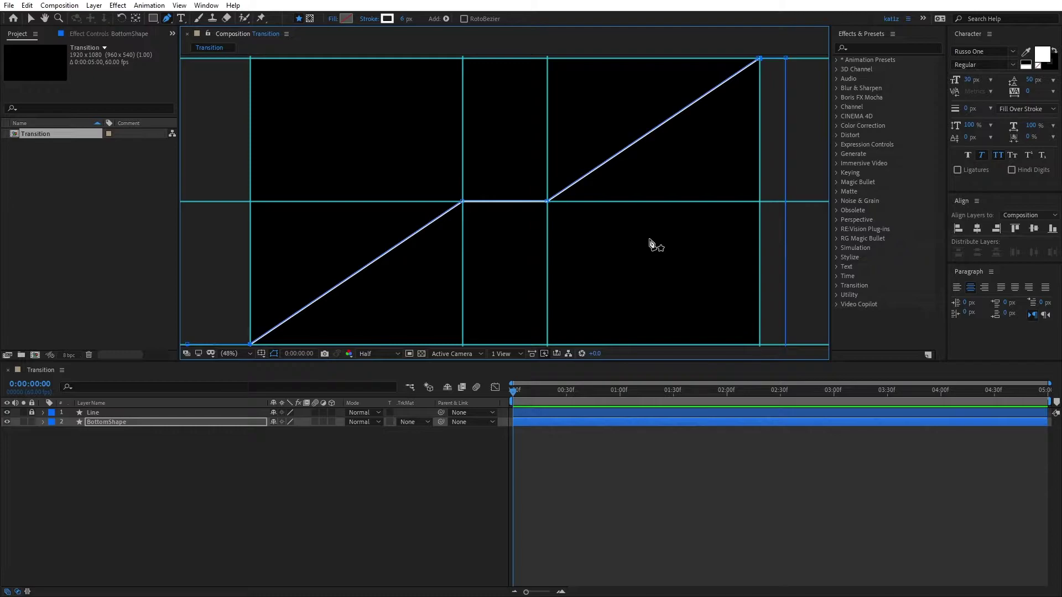
{"action": "key", "text": "ctrl+semicolon"}
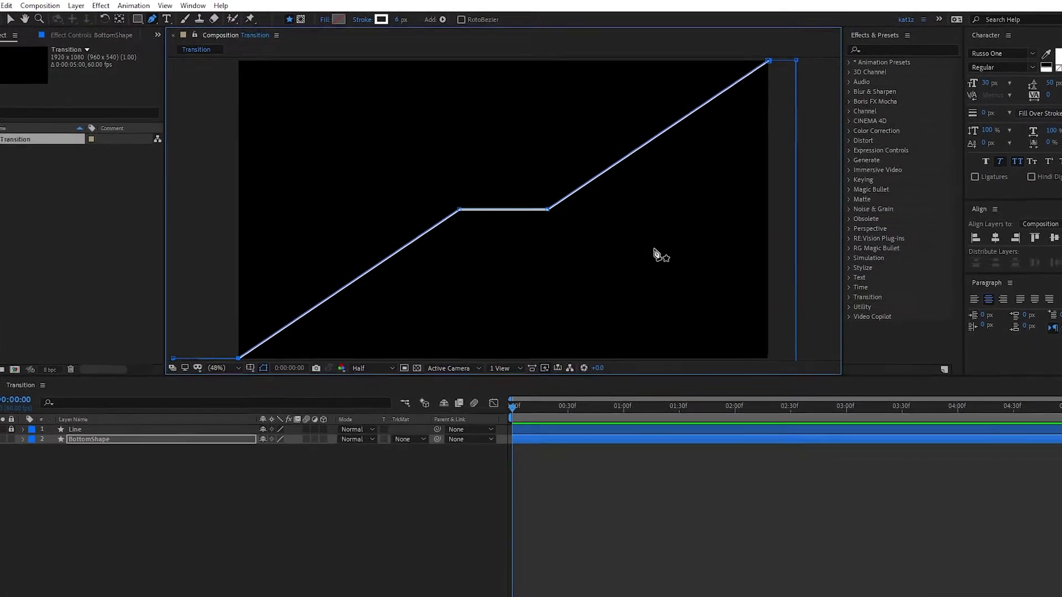
{"action": "left_click", "coordinate": [179, 5]}
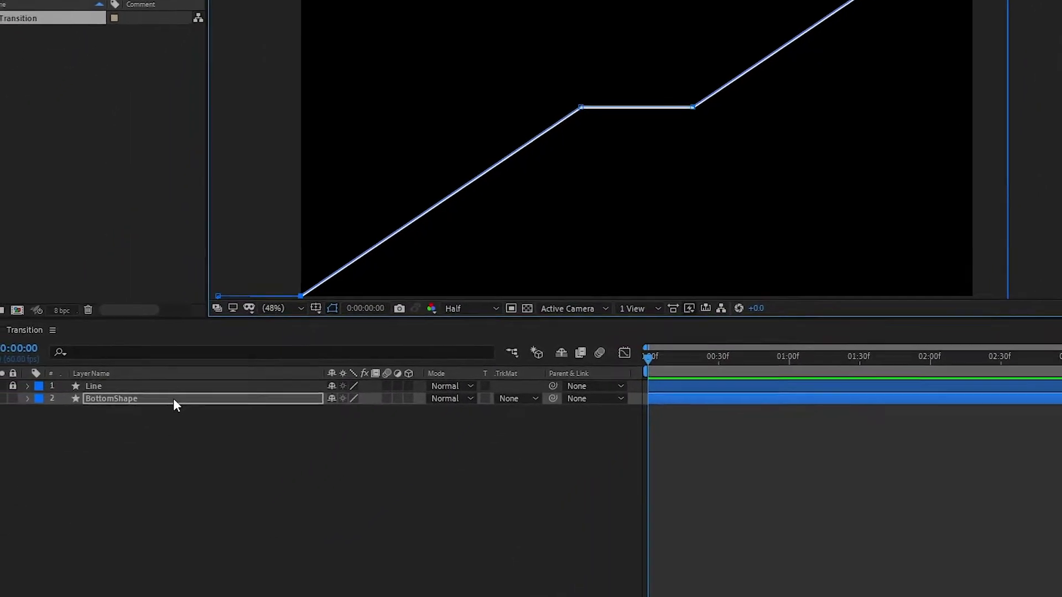
Remove the BottomShape layer's stroke and give it a solid dark blue fill
{"action": "left_click", "coordinate": [33, 557]}
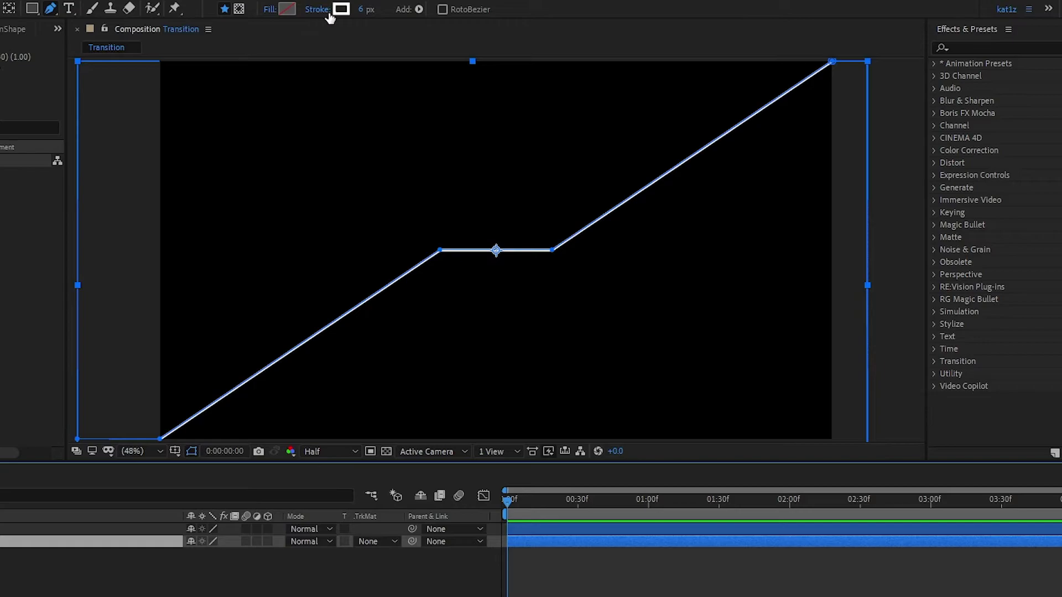
{"action": "left_click", "coordinate": [318, 10]}
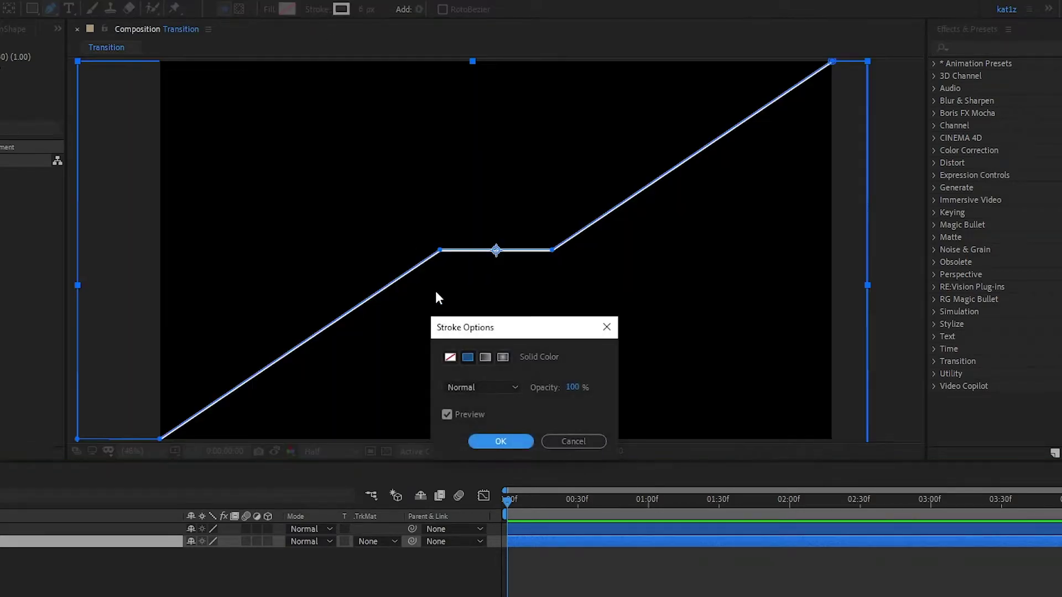
{"action": "left_click", "coordinate": [446, 358]}
{"action": "left_click", "coordinate": [503, 443]}
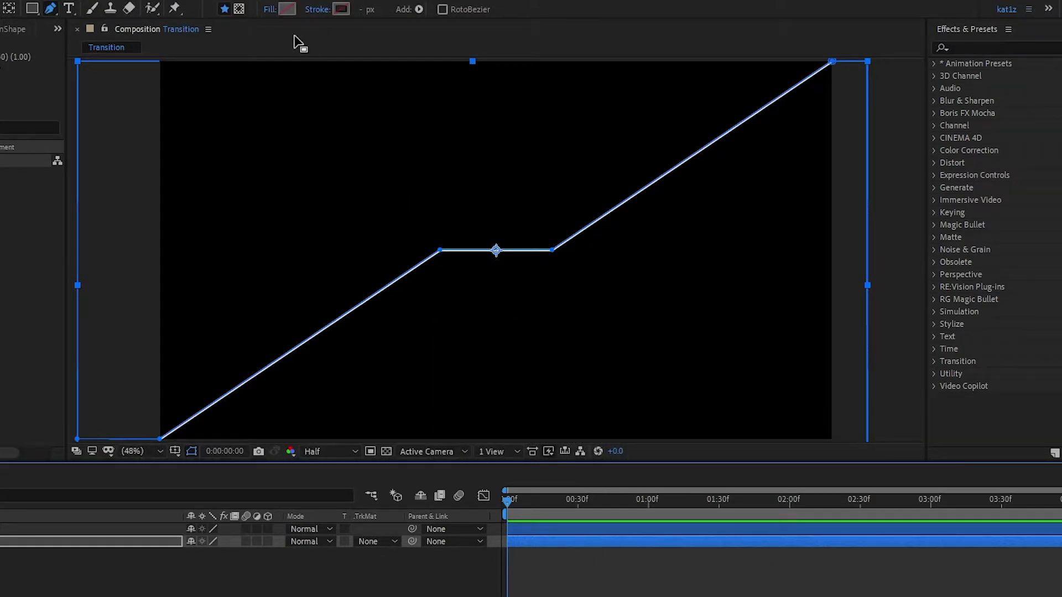
{"action": "left_click", "coordinate": [270, 10]}
{"action": "left_click", "coordinate": [468, 356]}
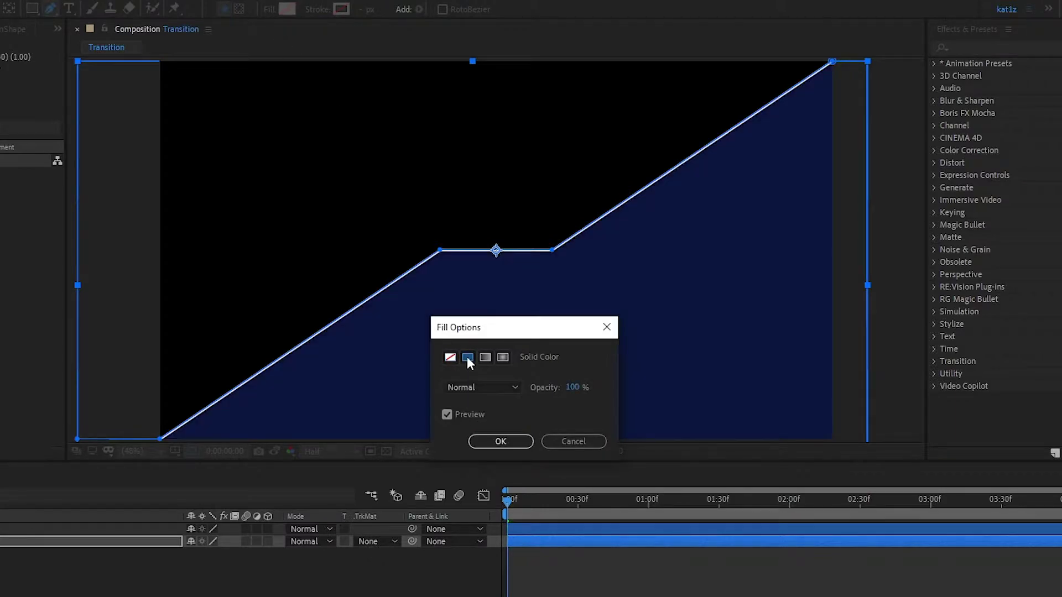
{"action": "left_click", "coordinate": [508, 445]}
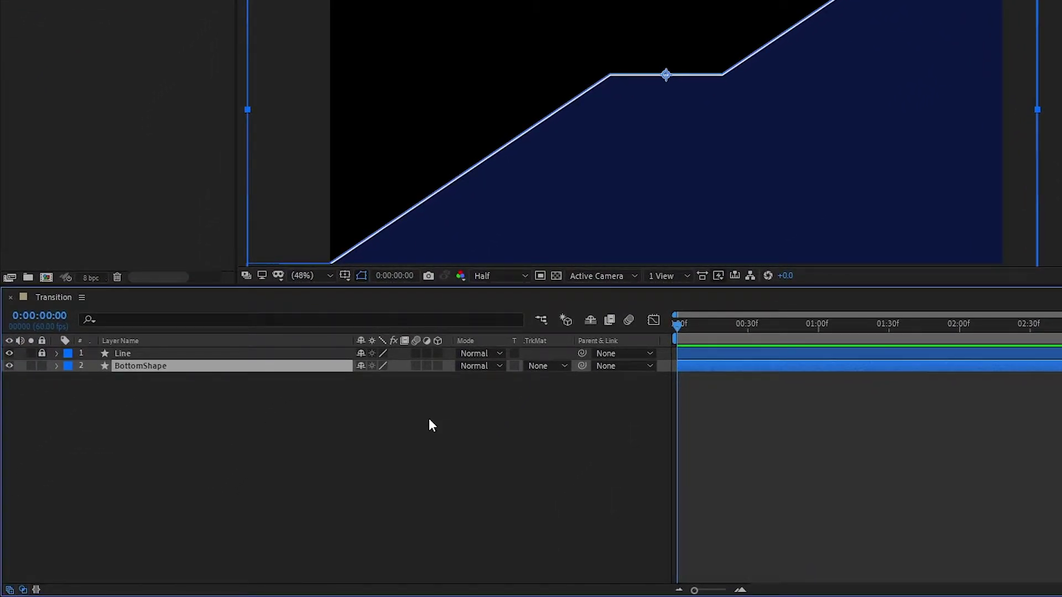
Duplicate the BottomShape layer and name the copy TopShape
{"action": "key", "text": "ctrl+d"}
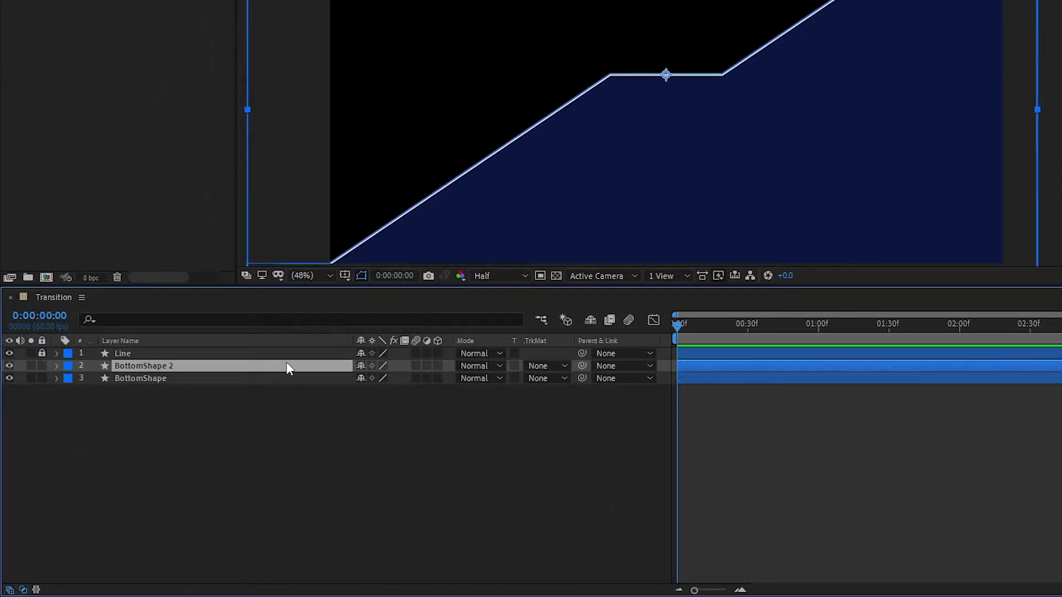
{"action": "key", "text": "Return"}
{"action": "type", "text": "TopShape"}
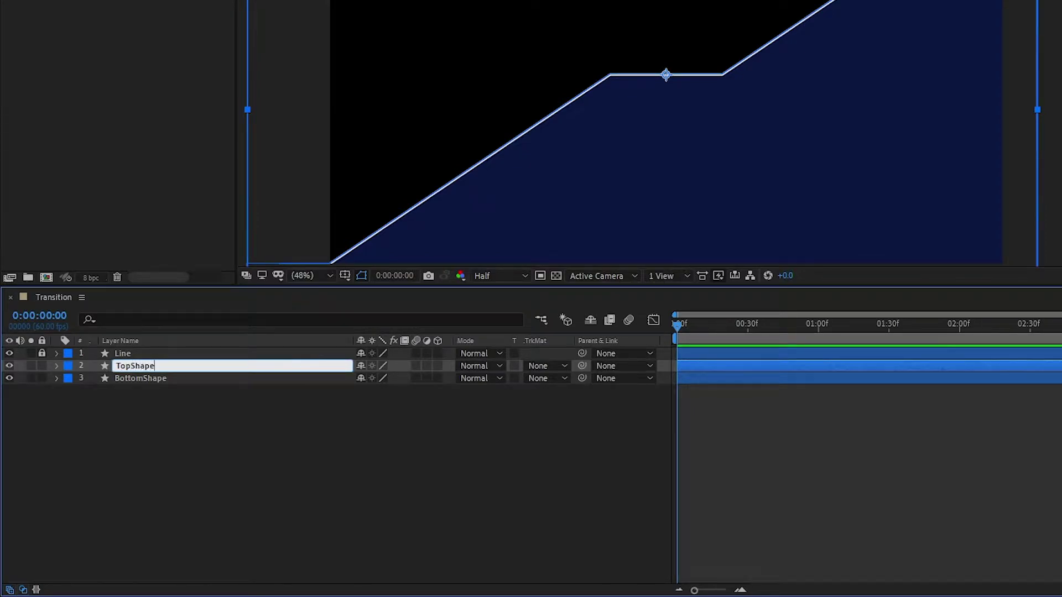
{"action": "key", "text": "Return"}
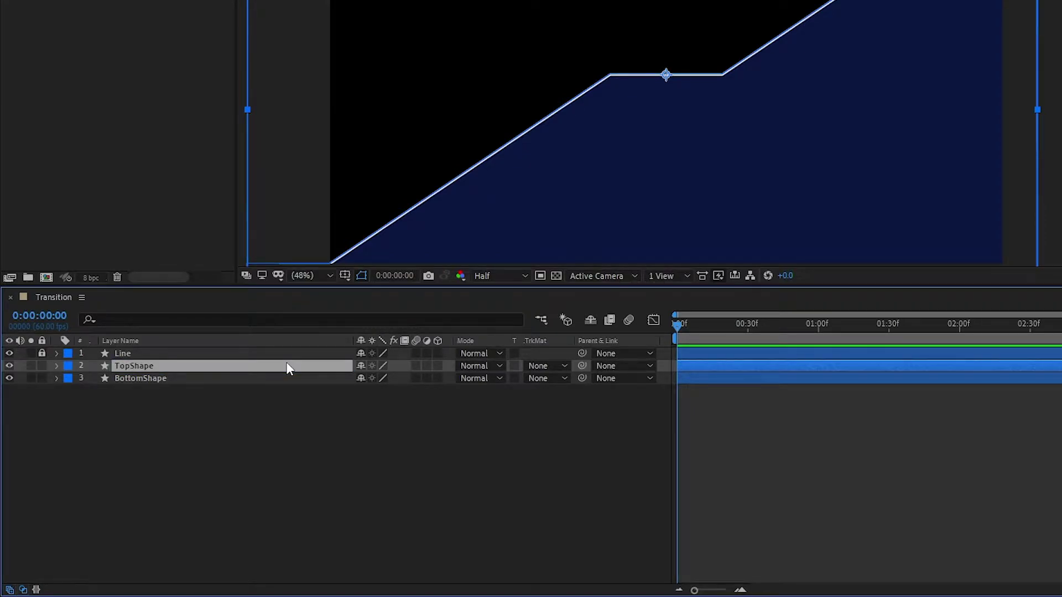
Flip the TopShape layer horizontally and vertically so it fills the area above the stepped diagonal
{"action": "right_click", "coordinate": [673, 129]}
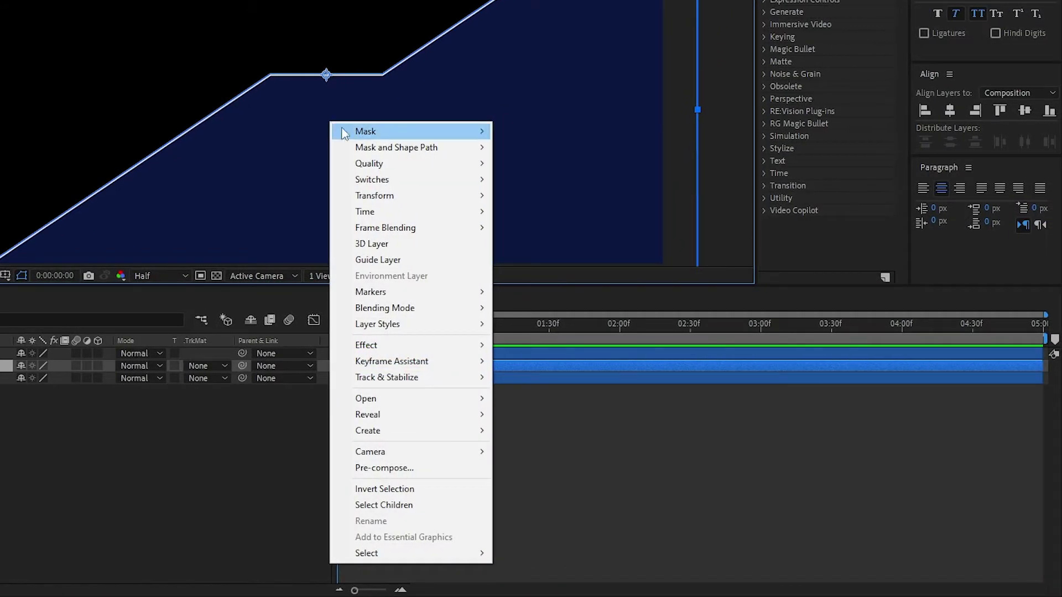
{"action": "mouse_move", "coordinate": [412, 198]}
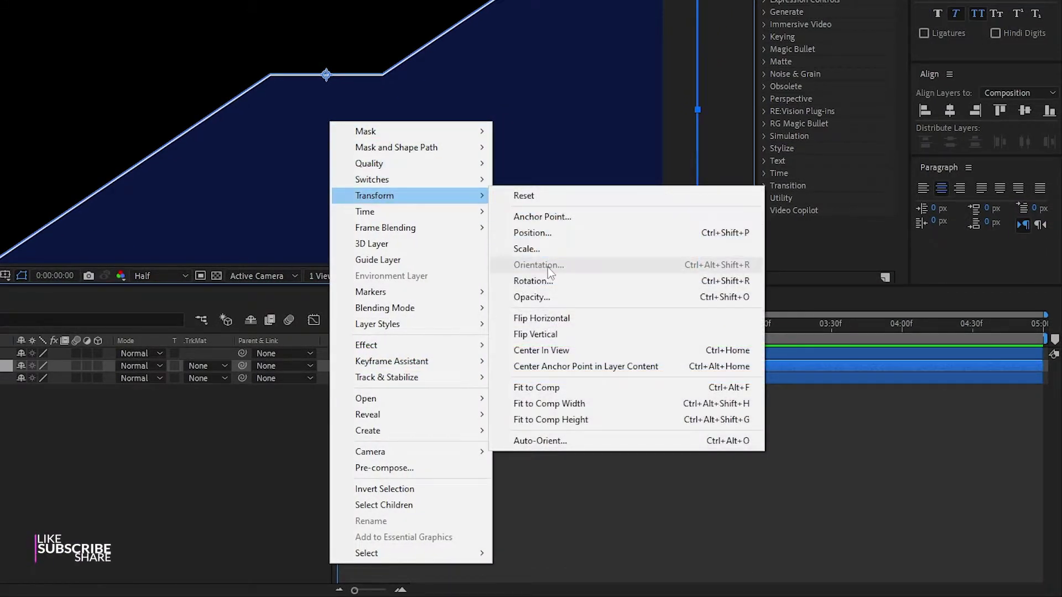
{"action": "left_click", "coordinate": [555, 318]}
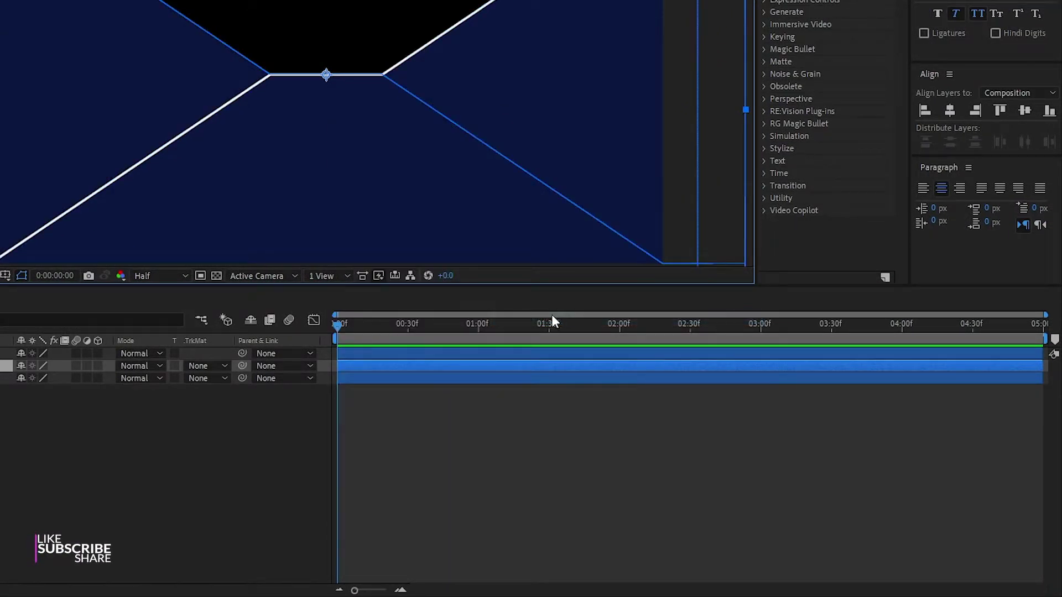
{"action": "right_click", "coordinate": [152, 58]}
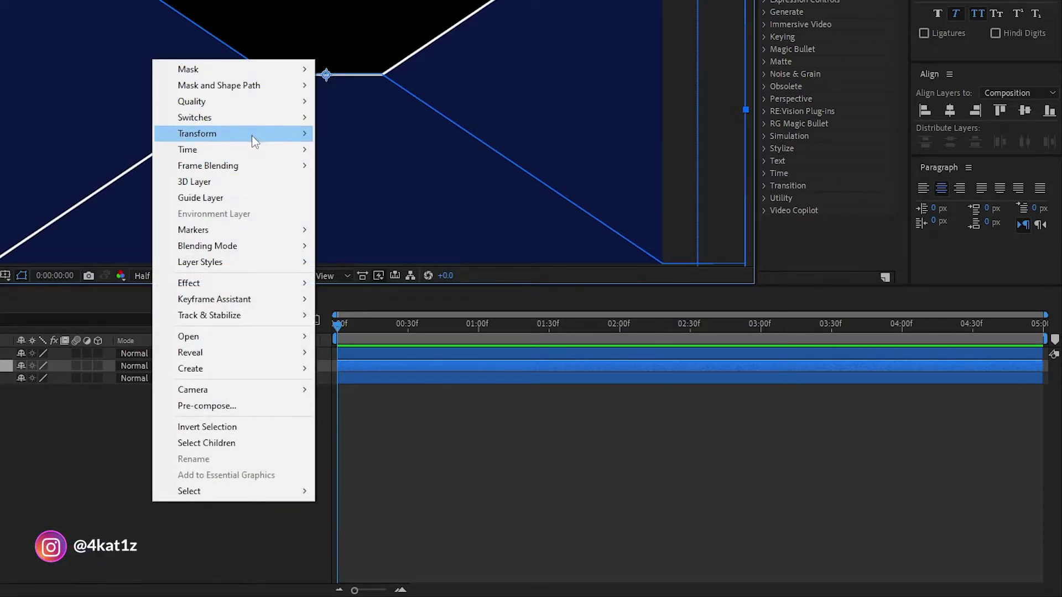
{"action": "mouse_move", "coordinate": [253, 135]}
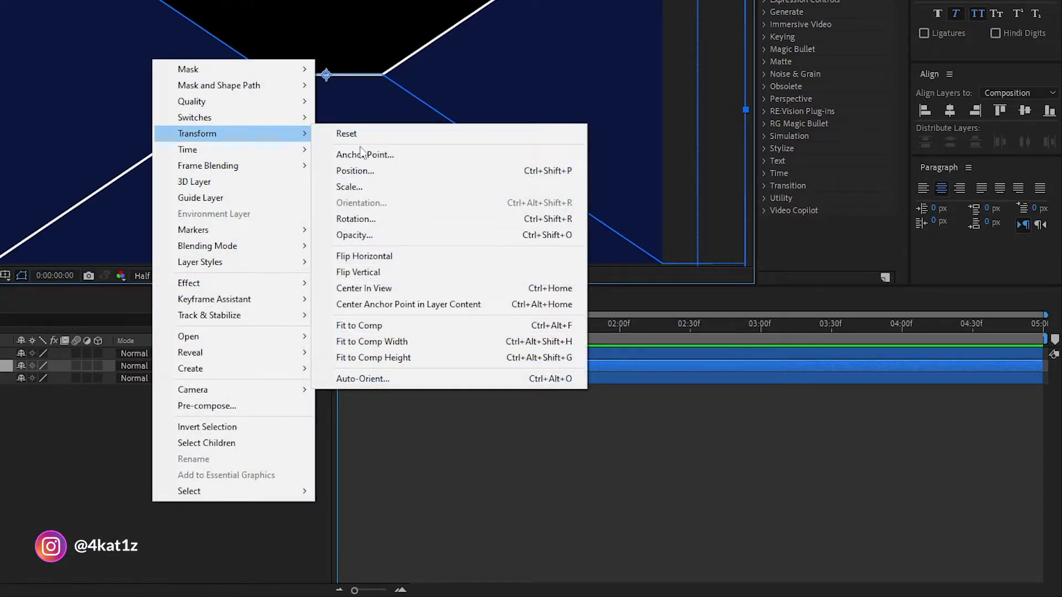
{"action": "left_click", "coordinate": [393, 268]}
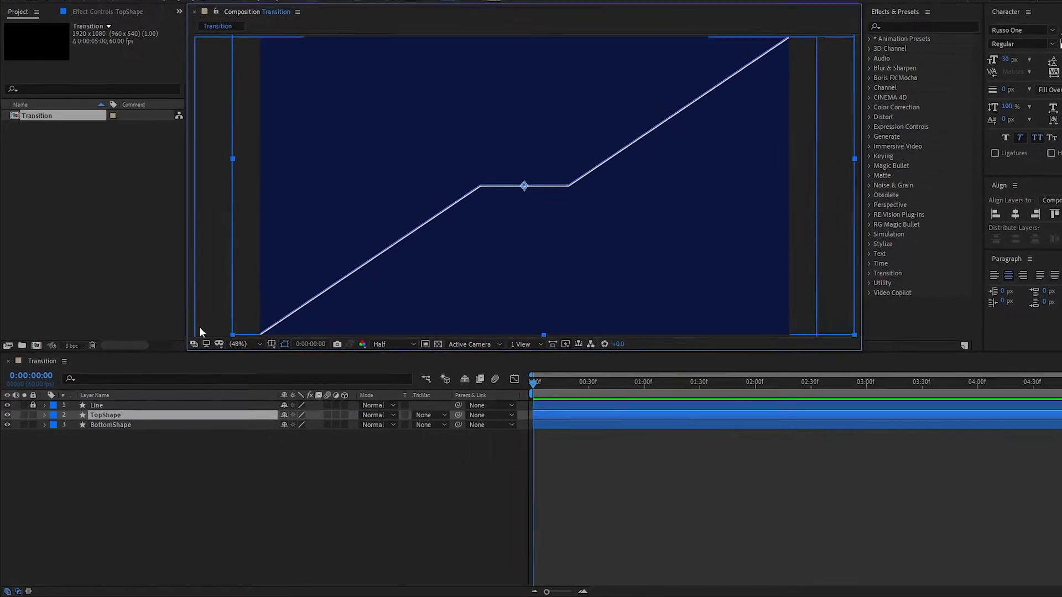
Hide the Line layer
{"action": "left_click", "coordinate": [7, 405]}
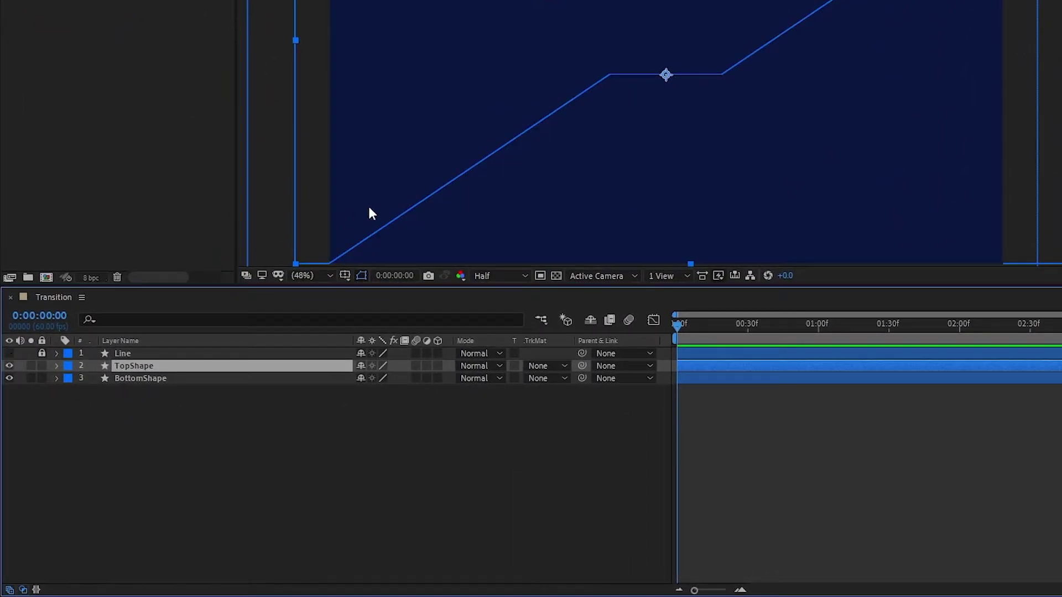
Set the BottomShape layer's position to 959, 539 to close the seam along the stepped diagonal
{"action": "scroll", "coordinate": [401, 205], "scroll_direction": "up", "scroll_amount": 4}
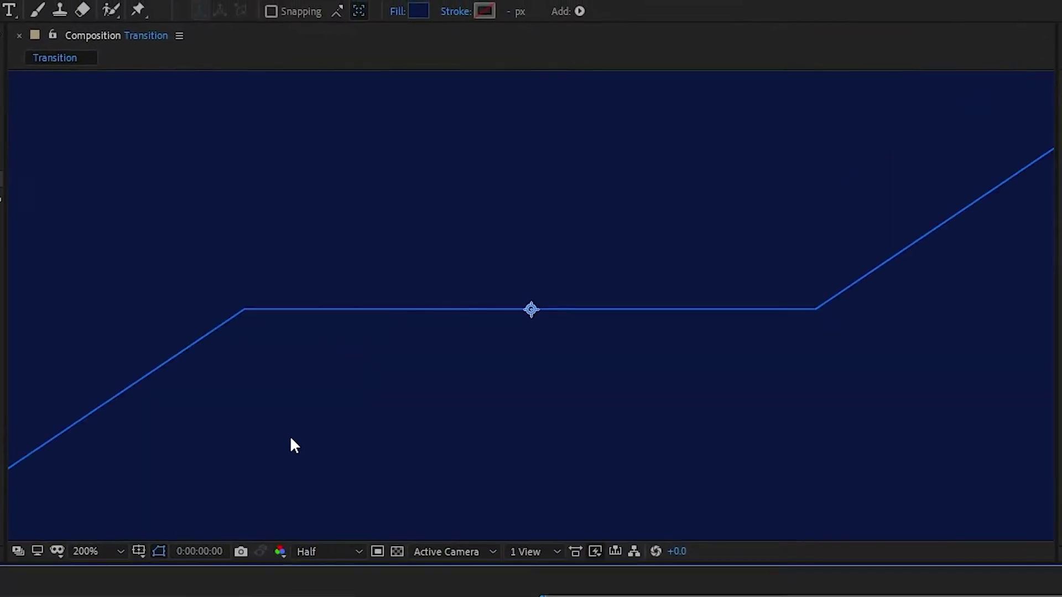
{"action": "scroll", "coordinate": [209, 357], "scroll_direction": "up", "scroll_amount": 2}
{"action": "left_click_drag", "start_coordinate": [201, 365], "coordinate": [774, 366]}
{"action": "left_click_drag", "start_coordinate": [159, 417], "coordinate": [833, 393]}
{"action": "left_click_drag", "start_coordinate": [298, 401], "coordinate": [419, 384]}
{"action": "mouse_move", "coordinate": [290, 408]}
{"action": "left_mouse_down"}
{"action": "mouse_move", "coordinate": [350, 391]}
{"action": "mouse_move", "coordinate": [638, 214]}
{"action": "left_mouse_up"}
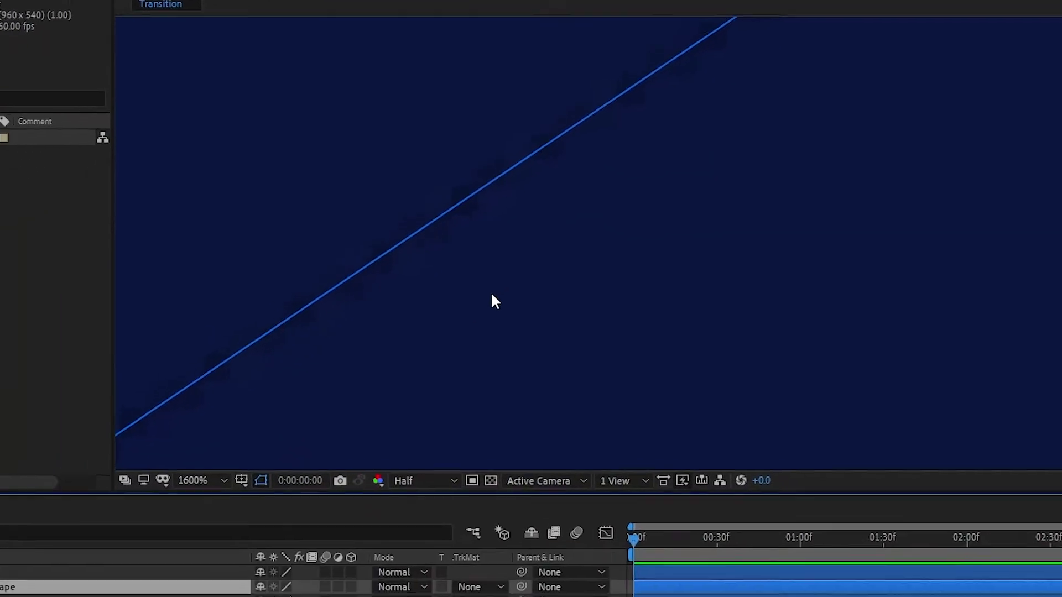
{"action": "left_click", "coordinate": [226, 505]}
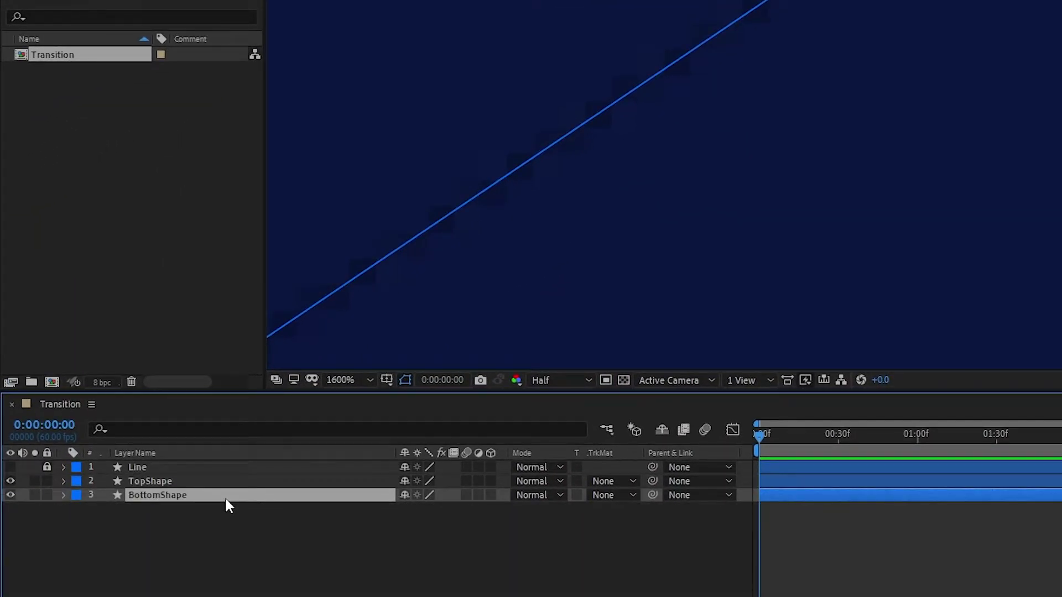
{"action": "key", "text": "p"}
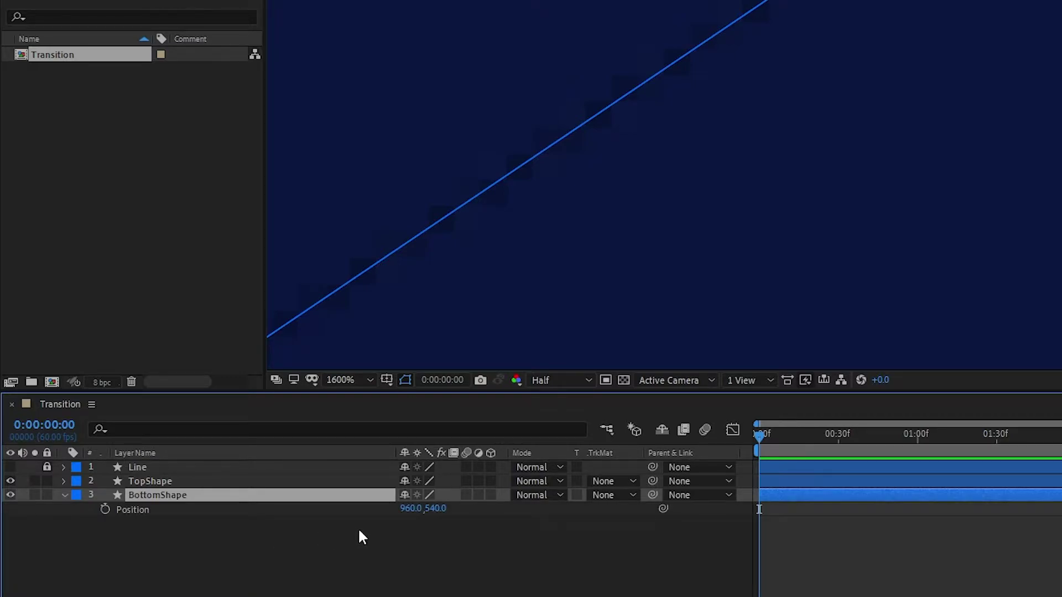
{"action": "left_click", "coordinate": [410, 510]}
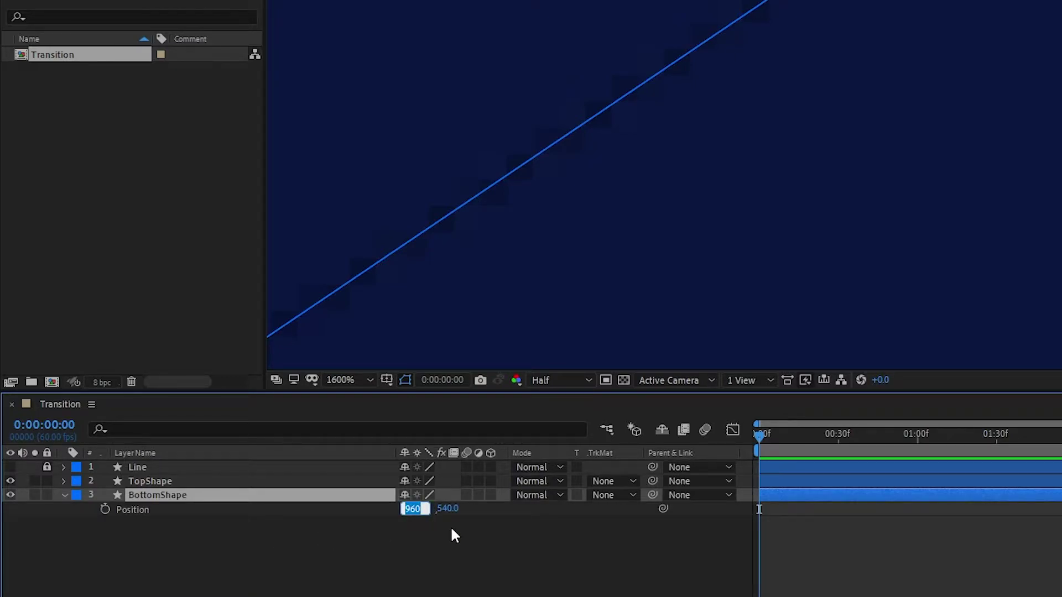
{"action": "type", "text": "959"}
{"action": "left_click", "coordinate": [451, 509]}
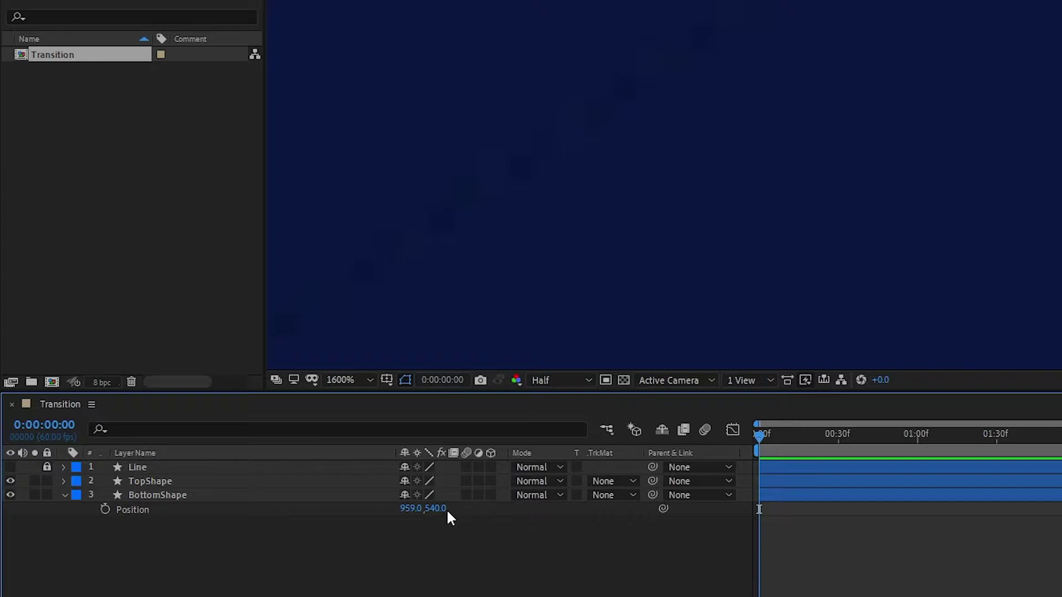
{"action": "type", "text": "539"}
{"action": "key", "text": "Return"}
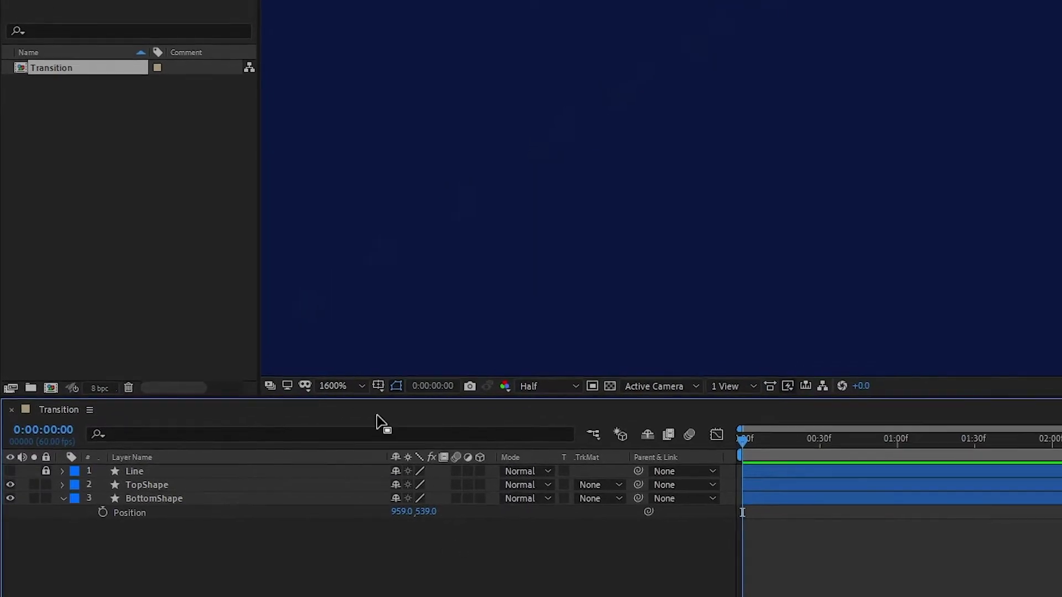
Show and unlock the Line layer, and hide the layer outlines in the composition view
{"action": "left_click", "coordinate": [347, 386]}
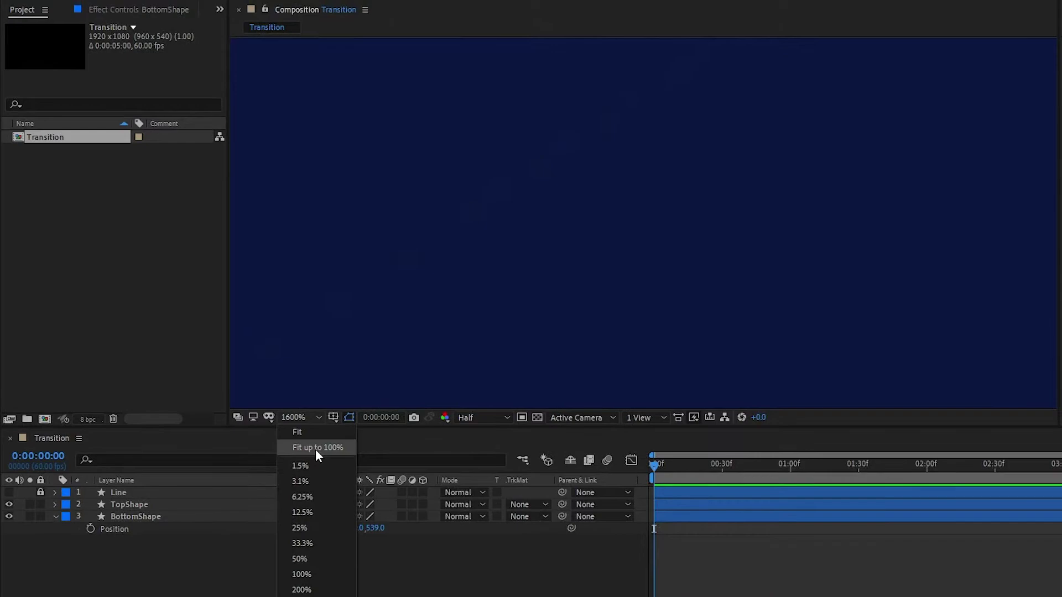
{"action": "left_click", "coordinate": [315, 449]}
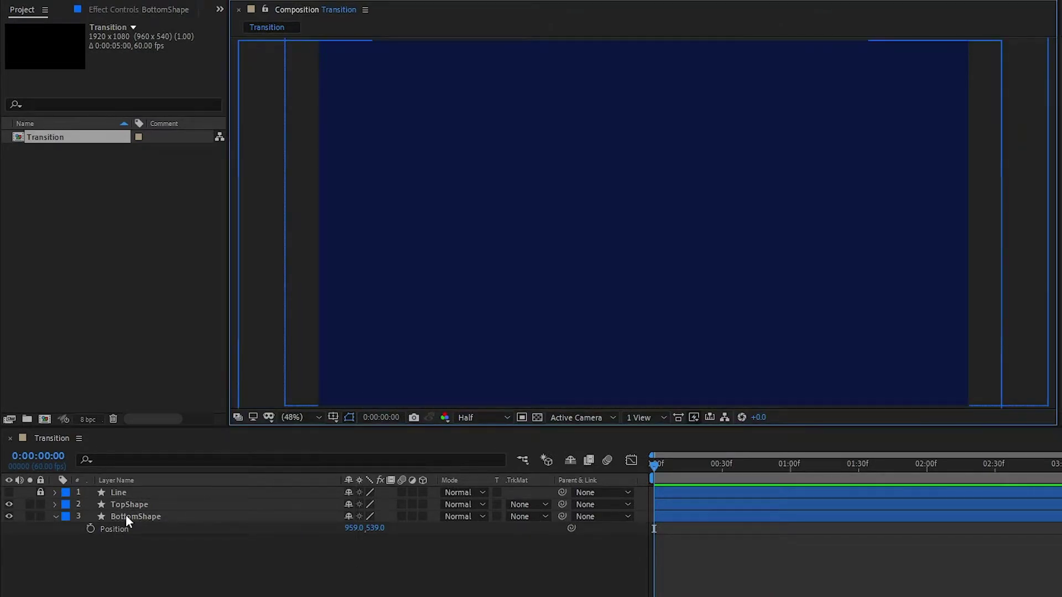
{"action": "left_click", "coordinate": [55, 516]}
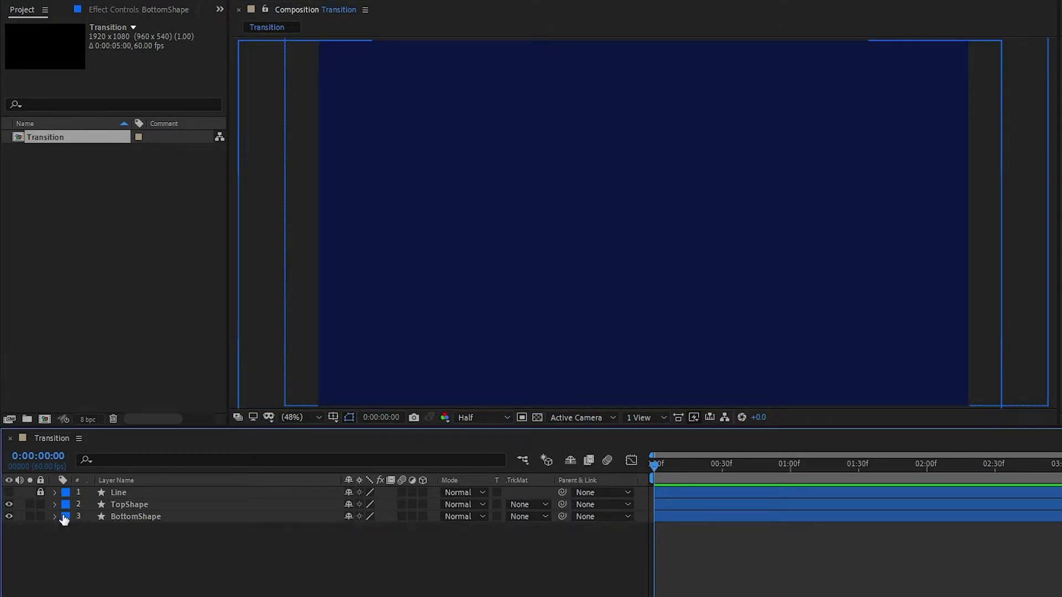
{"action": "left_click", "coordinate": [9, 492]}
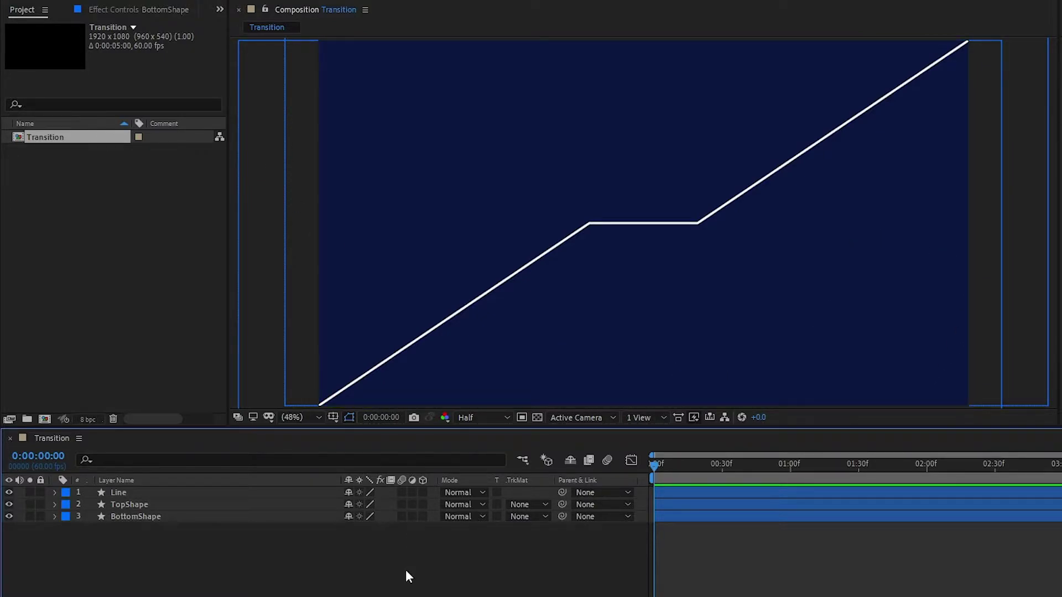
{"action": "key", "text": "ctrl+shift+h"}
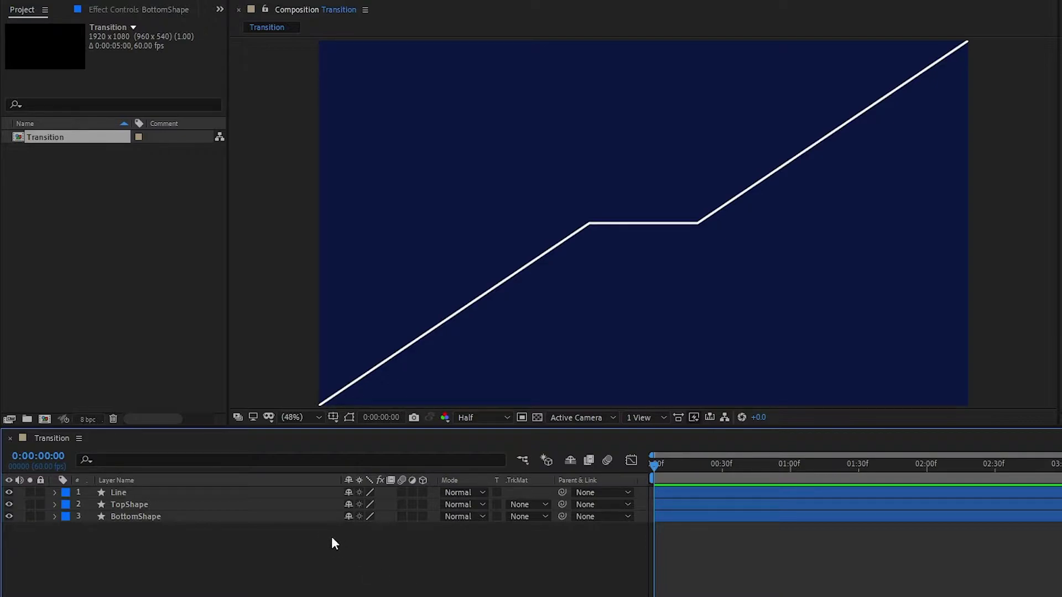
Select the Line layer with its layer controls hidden, and hide the BottomShape and TopShape layers
{"action": "left_click", "coordinate": [303, 491]}
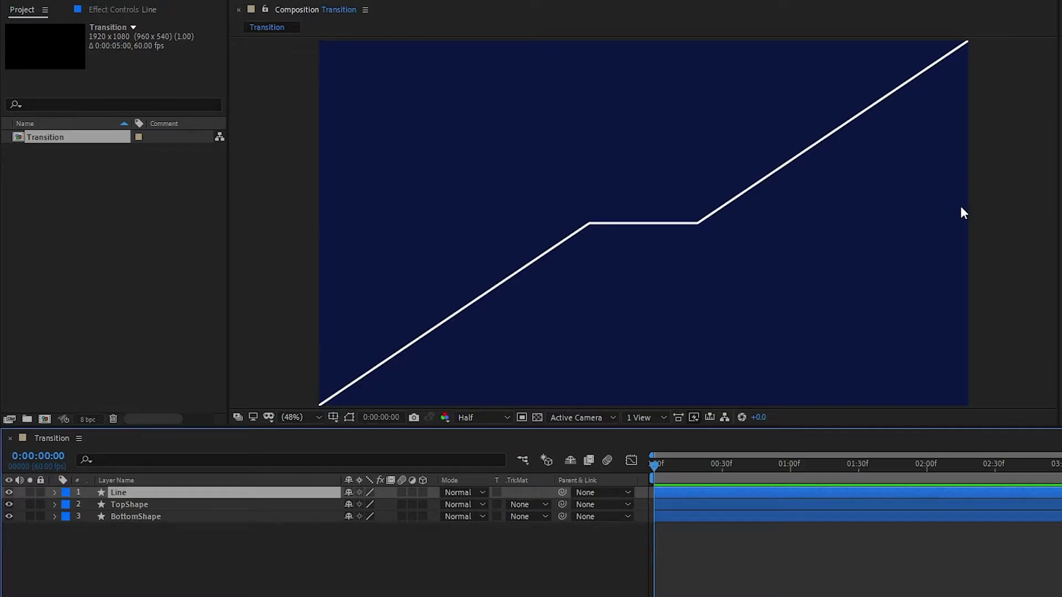
{"action": "key", "text": "ctrl+shift+h"}
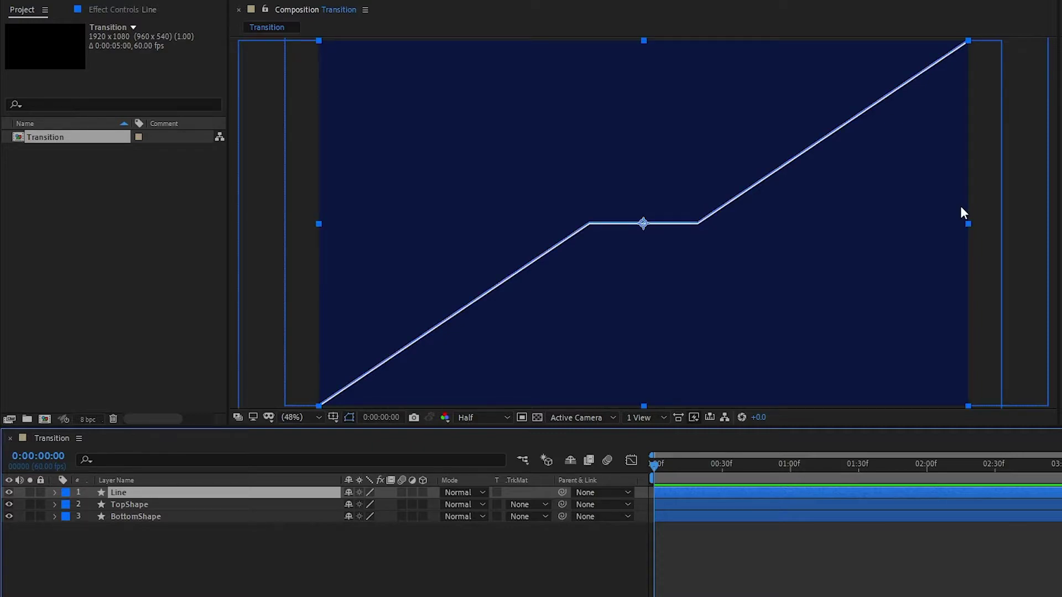
{"action": "key", "text": "ctrl+shift+h"}
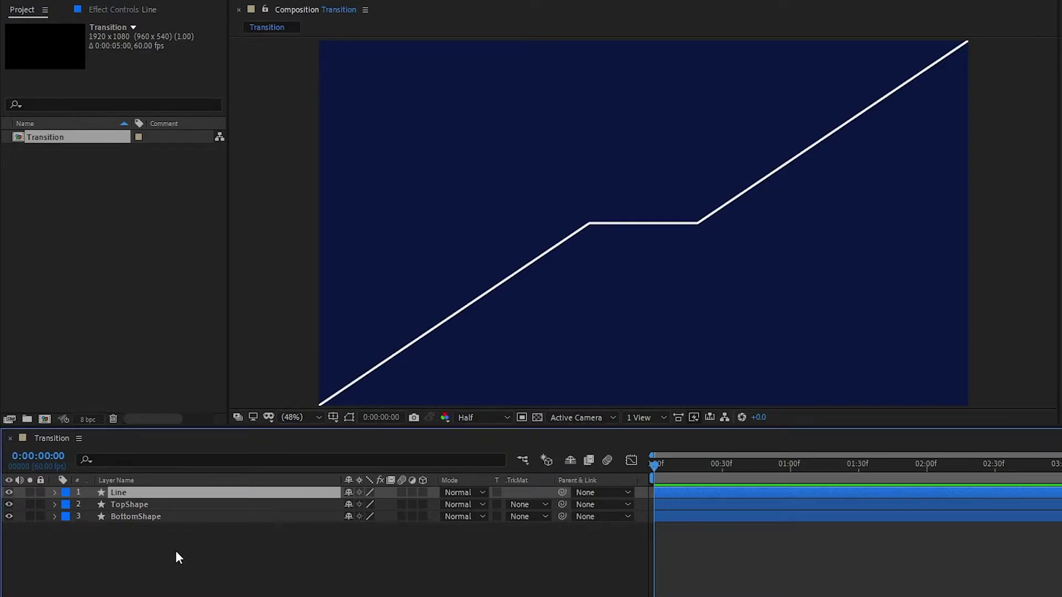
{"action": "left_click", "coordinate": [9, 517]}
{"action": "left_click", "coordinate": [9, 505]}
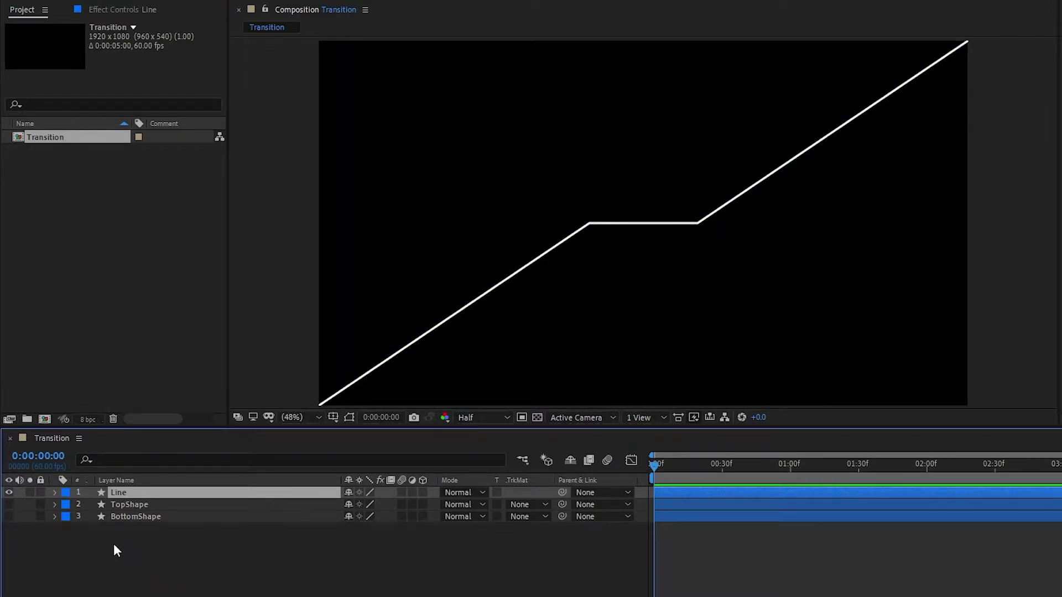
Add Trim Paths to the Line layer and expand its properties
{"action": "left_click", "coordinate": [55, 492]}
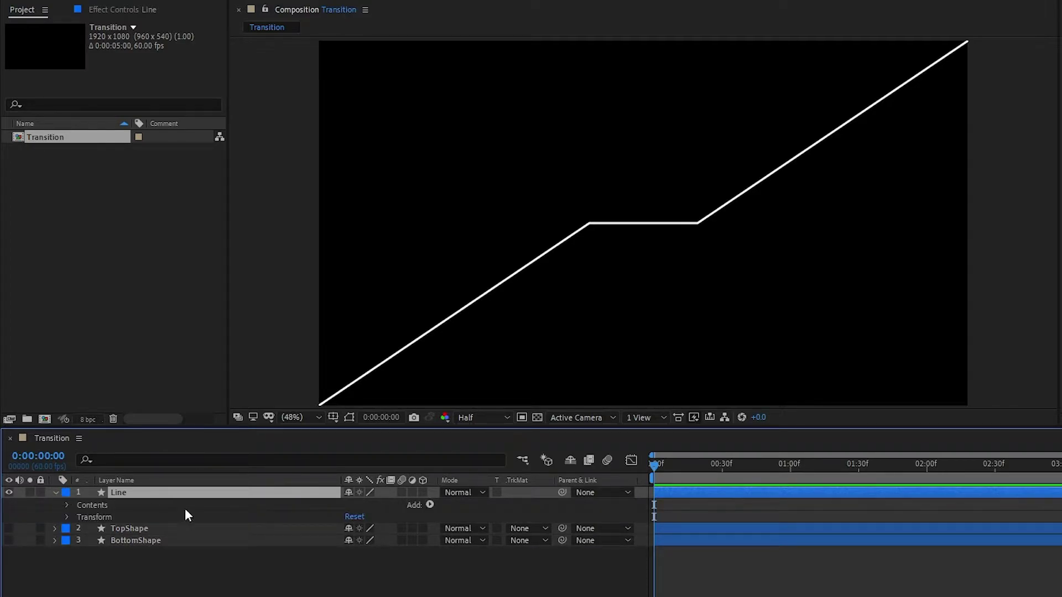
{"action": "left_click", "coordinate": [430, 505]}
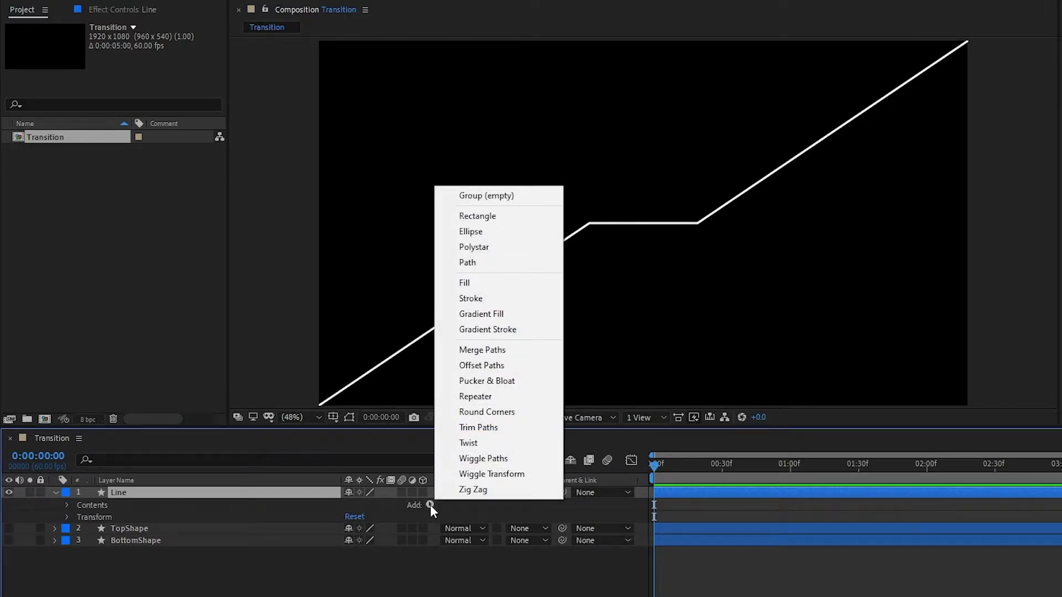
{"action": "left_click", "coordinate": [492, 428]}
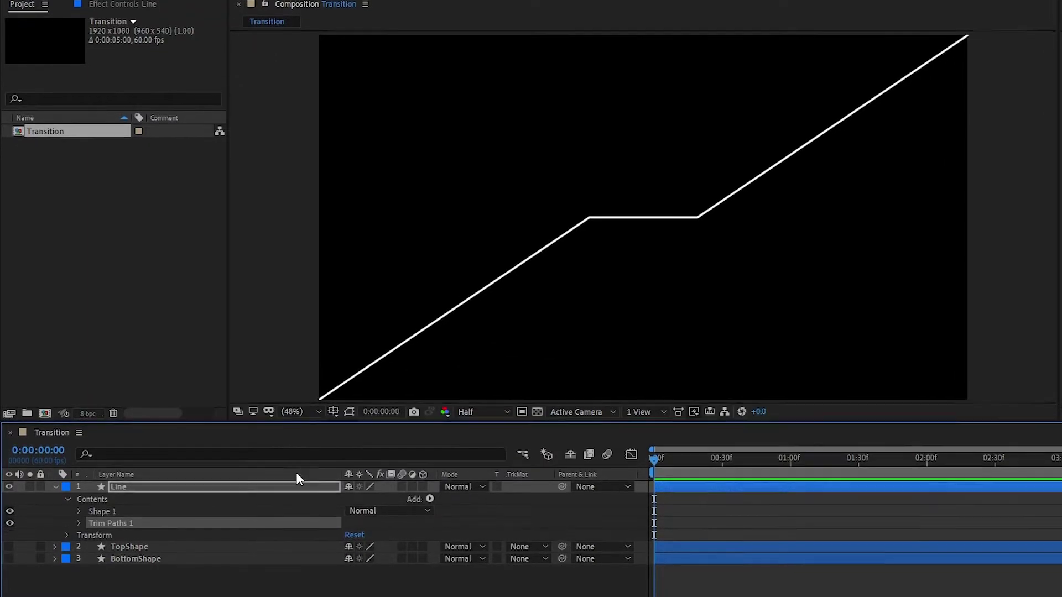
{"action": "left_click", "coordinate": [79, 437]}
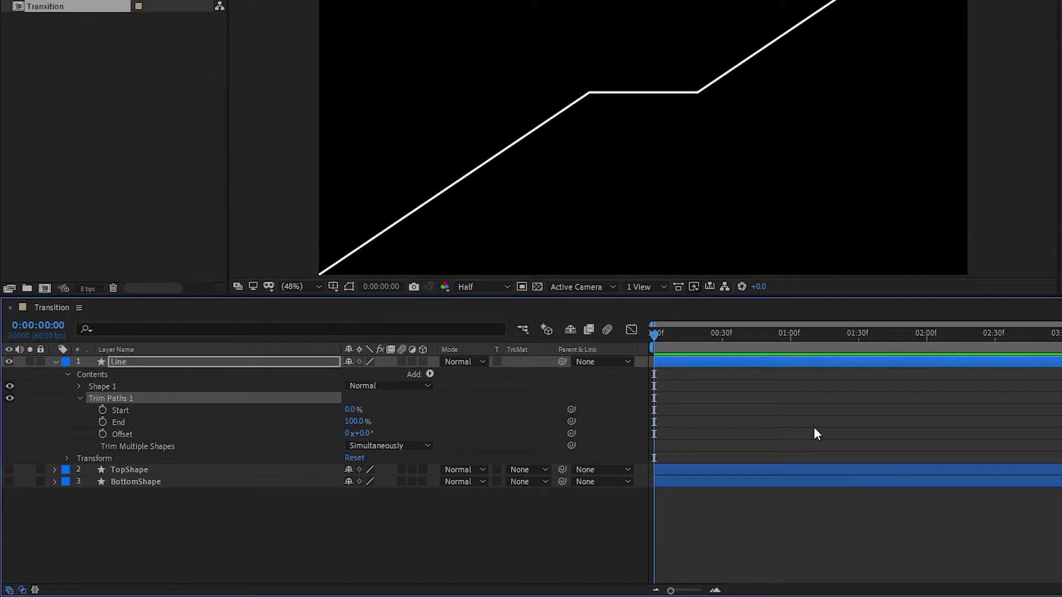
Set the Line layer's Trim Paths End to 0% and Start to 100%
{"action": "left_click", "coordinate": [355, 422]}
{"action": "type", "text": "0"}
{"action": "key", "text": "Return"}
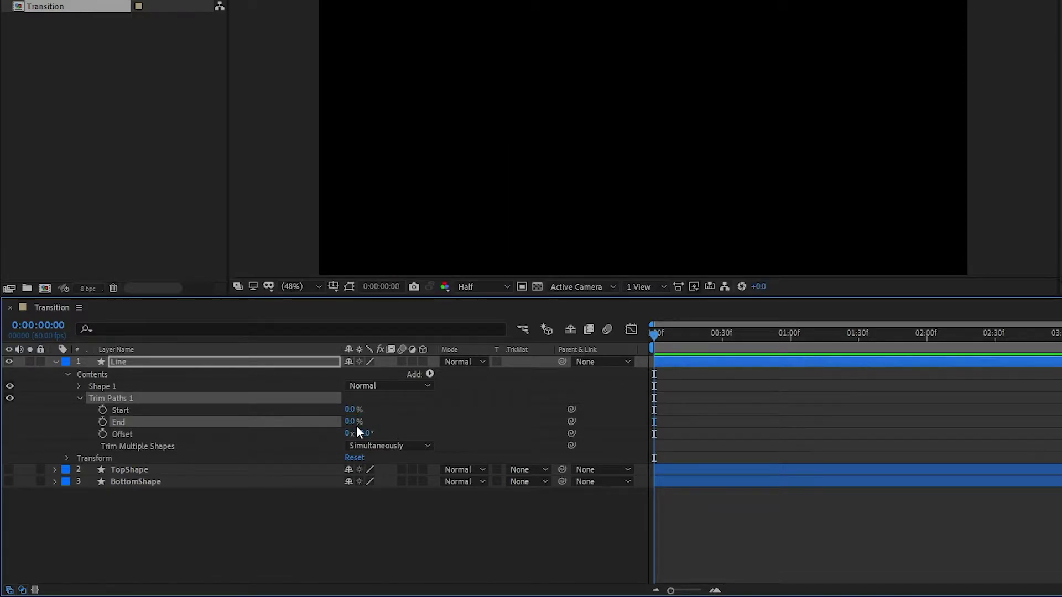
{"action": "left_click_drag", "start_coordinate": [349, 412], "coordinate": [494, 418]}
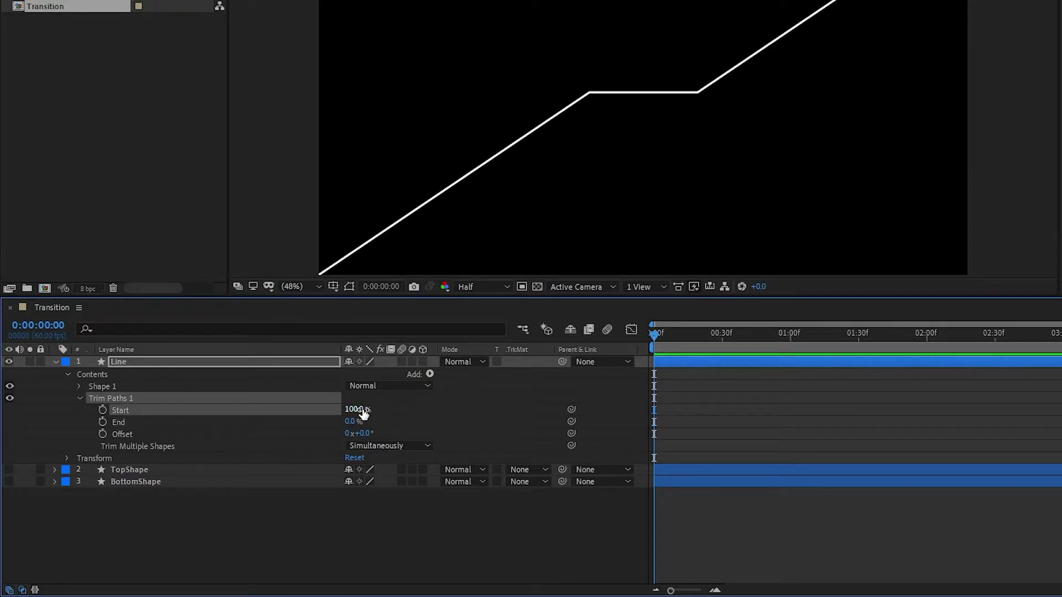
{"action": "mouse_move", "coordinate": [362, 413]}
{"action": "left_mouse_down"}
{"action": "mouse_move", "coordinate": [312, 412]}
{"action": "mouse_move", "coordinate": [379, 411]}
{"action": "left_mouse_up"}
Keyframe the Line's Trim Paths Start from 0% at 0:00:00:00 to 100% at 0:00:00:40, and preview the line drawing on
{"action": "key", "text": "space"}
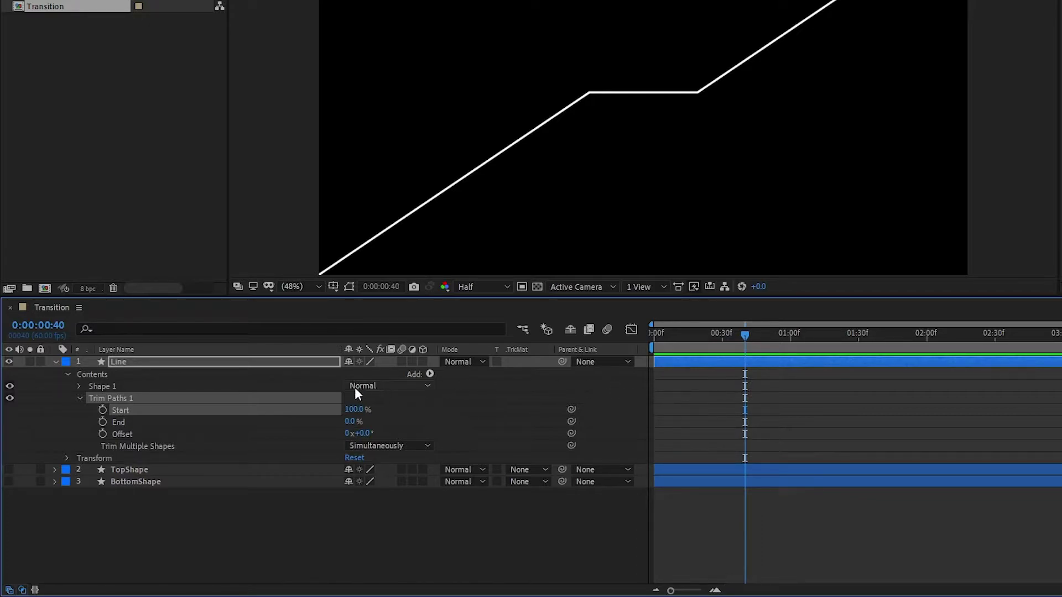
{"action": "left_click", "coordinate": [103, 410]}
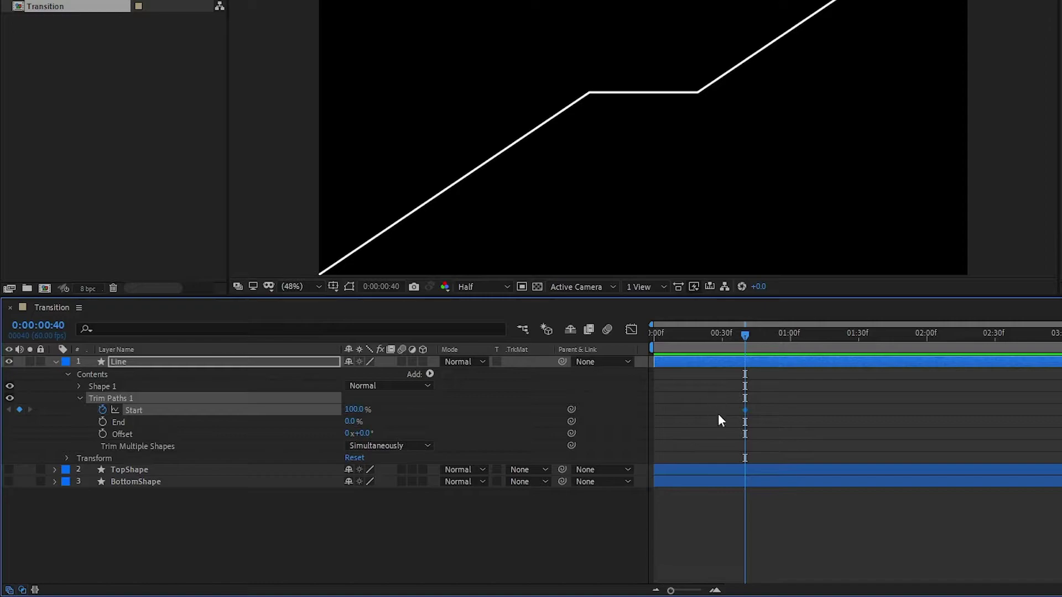
{"action": "left_click_drag", "start_coordinate": [745, 337], "coordinate": [645, 336]}
{"action": "left_click_drag", "start_coordinate": [354, 409], "coordinate": [284, 409]}
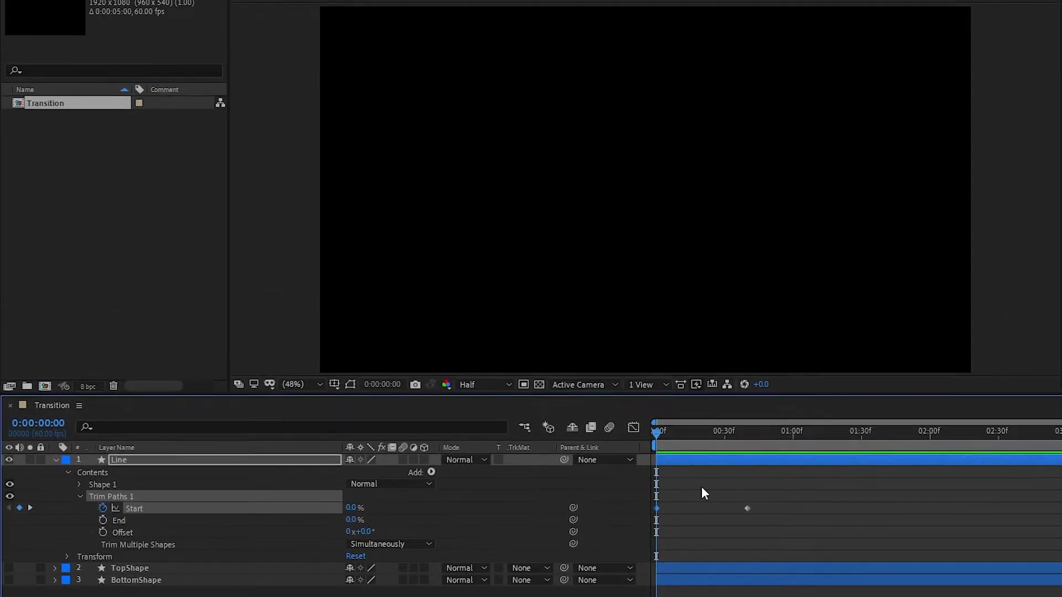
{"action": "key", "text": "space"}
{"action": "key", "text": "space"}
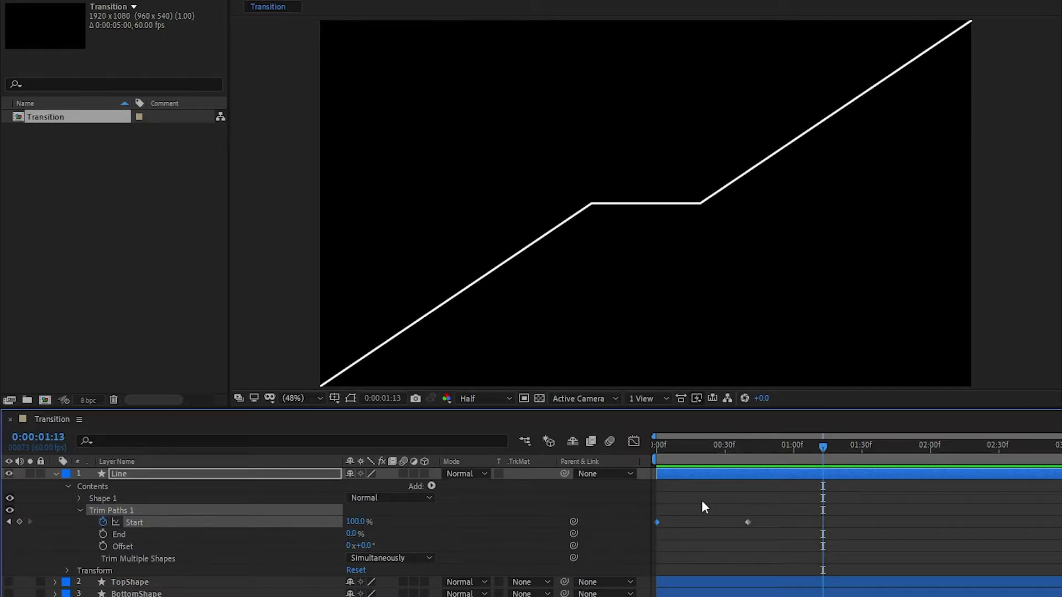
Keyframe the Line's Trim Paths End at 0% at 0:00:01:05, and raise it at 0:00:01:55 to wipe the line away
{"action": "left_click_drag", "start_coordinate": [761, 440], "coordinate": [748, 449]}
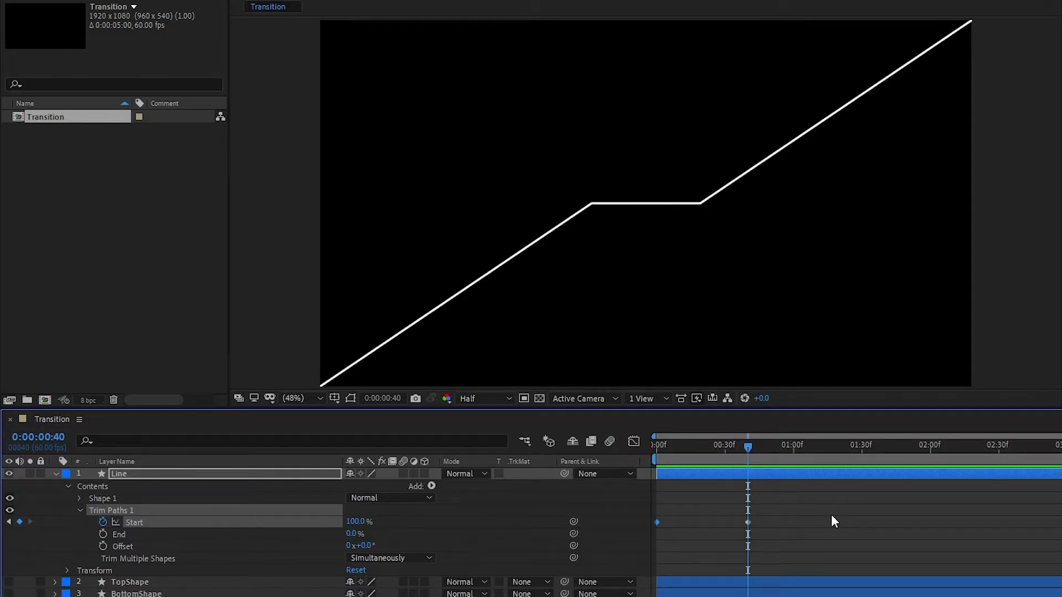
{"action": "key", "text": "space"}
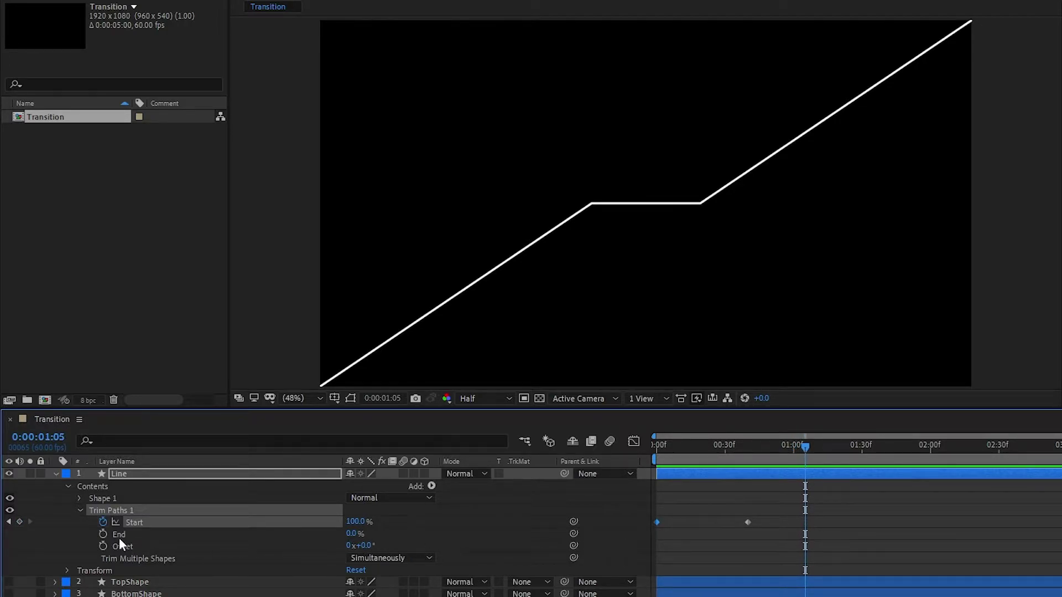
{"action": "left_click", "coordinate": [104, 534]}
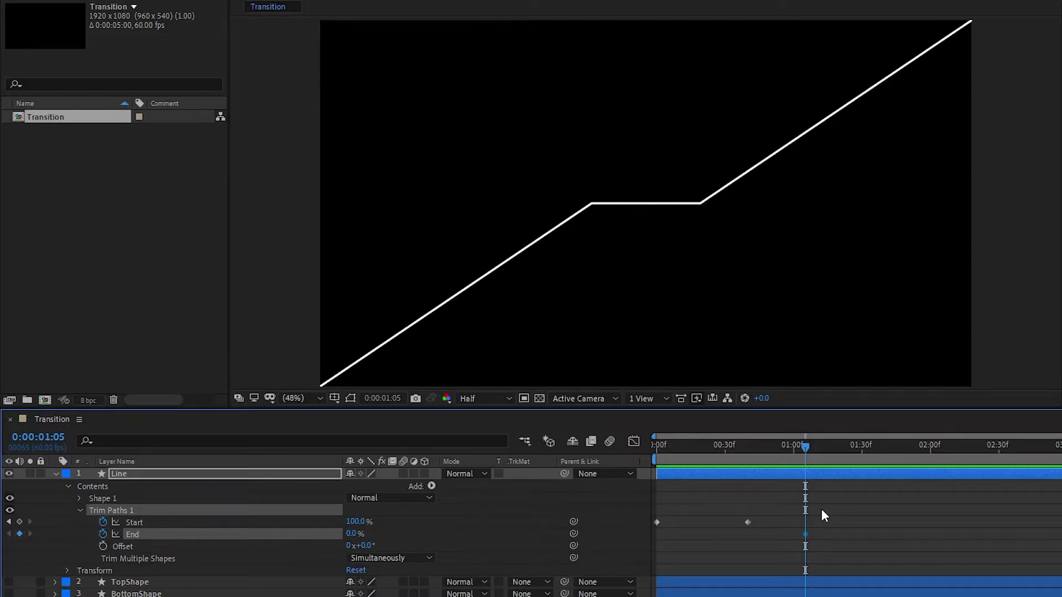
{"action": "key", "text": "space"}
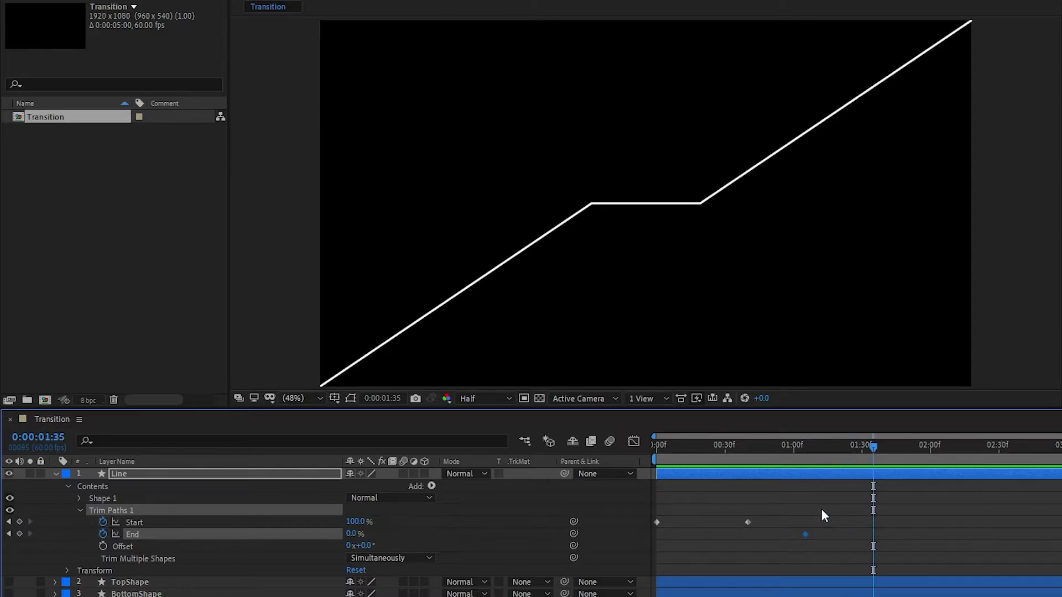
{"action": "key", "text": "shift+Page_Down"}
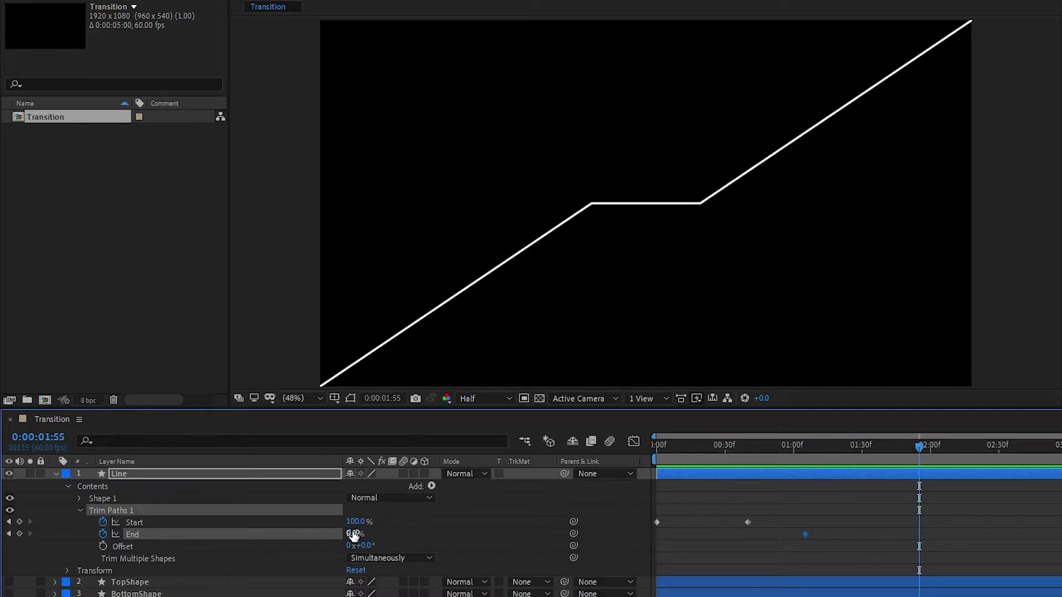
{"action": "left_click_drag", "start_coordinate": [353, 534], "coordinate": [411, 532]}
Preview the line animation from the start, return to 0:00:00:00 and display only the Line layer's keyframed properties
{"action": "left_click_drag", "start_coordinate": [681, 444], "coordinate": [622, 445]}
{"action": "key", "text": "space"}
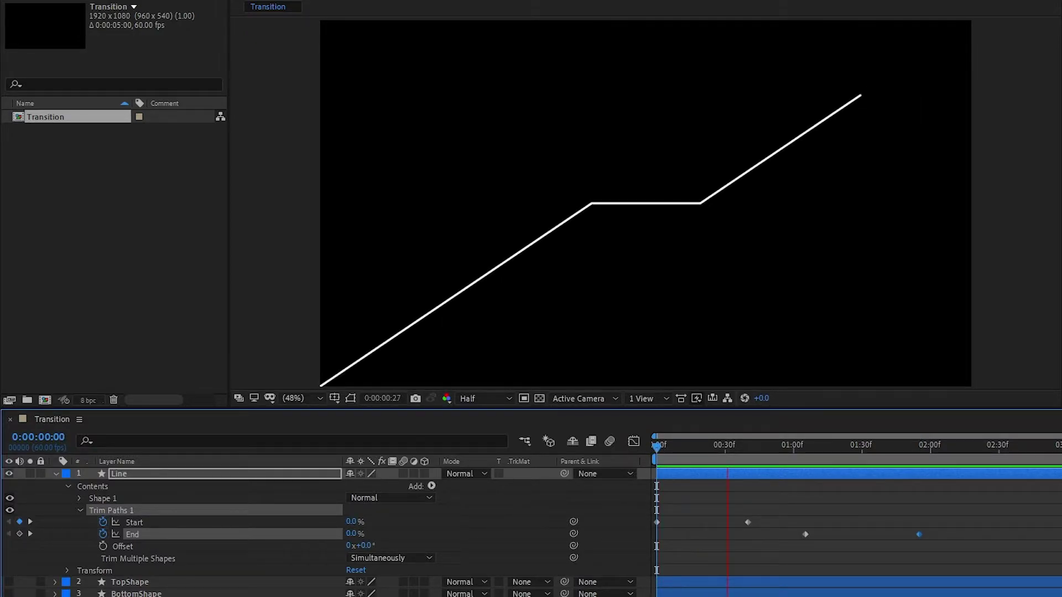
{"action": "key", "text": "space"}
{"action": "left_click_drag", "start_coordinate": [670, 445], "coordinate": [646, 442]}
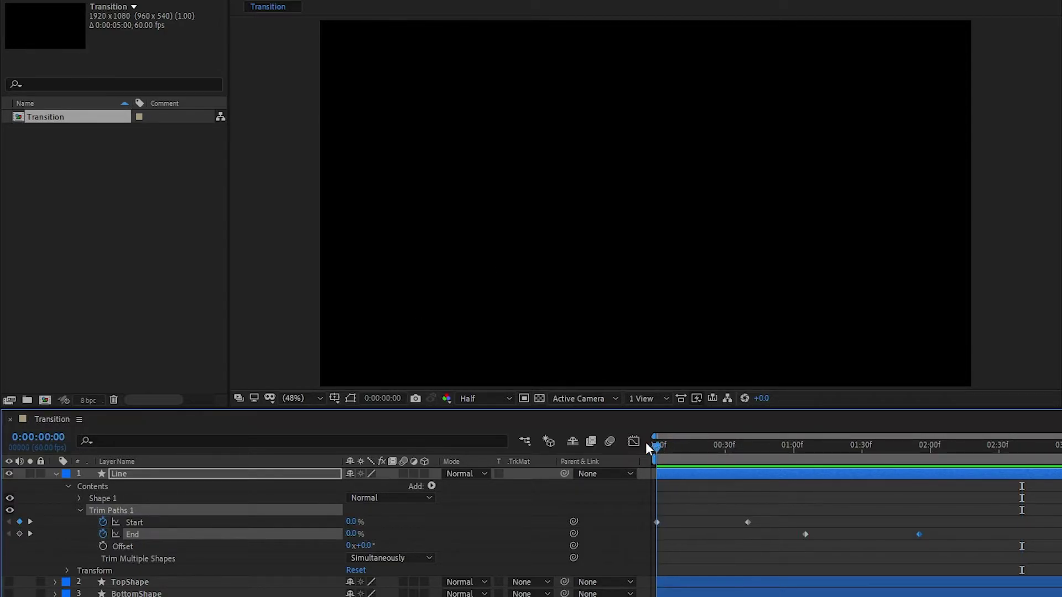
{"action": "left_click", "coordinate": [701, 475]}
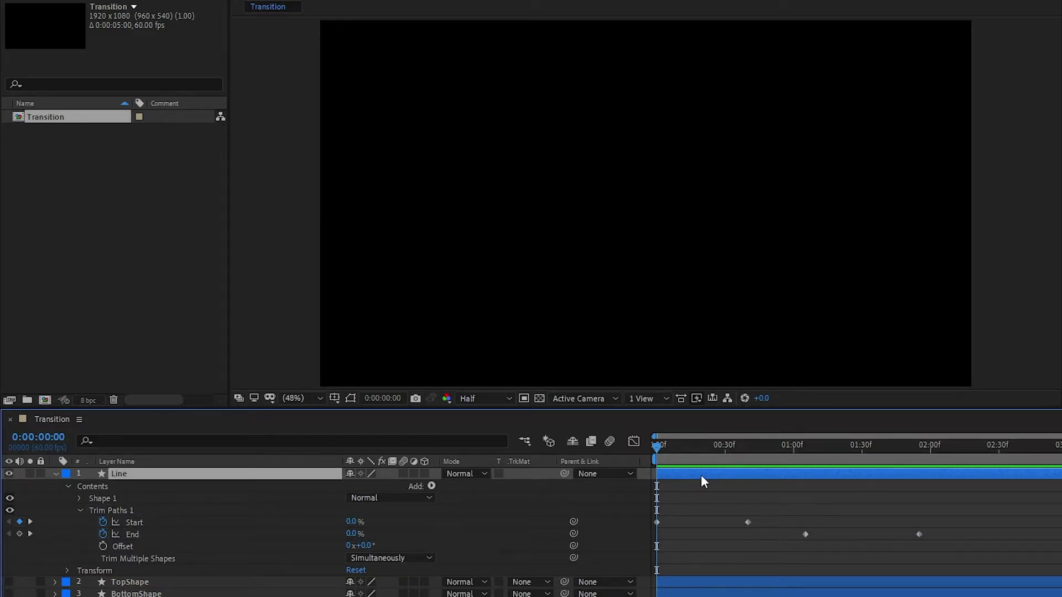
{"action": "key", "text": "u"}
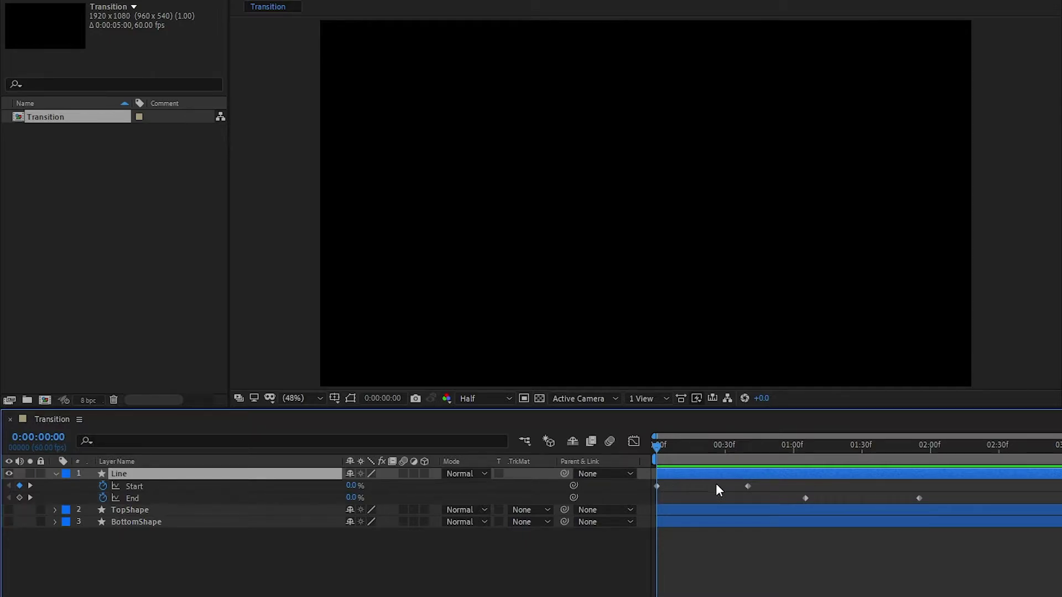
Make the TopShape layer visible and set a Position keyframe for it at 0:00:01:20
{"action": "left_click", "coordinate": [9, 510]}
{"action": "left_click", "coordinate": [712, 512]}
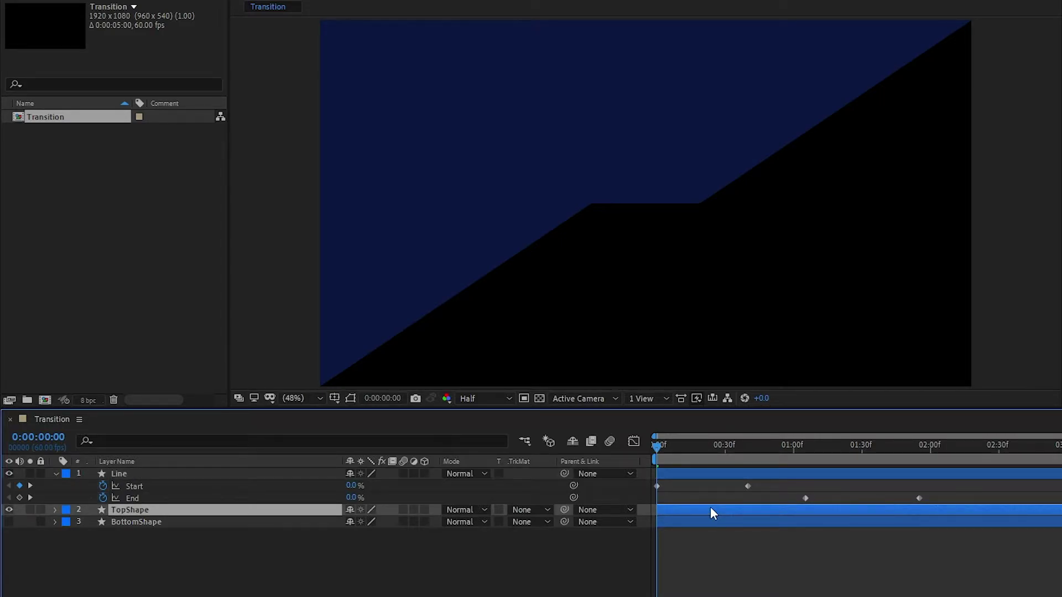
{"action": "key", "text": "p"}
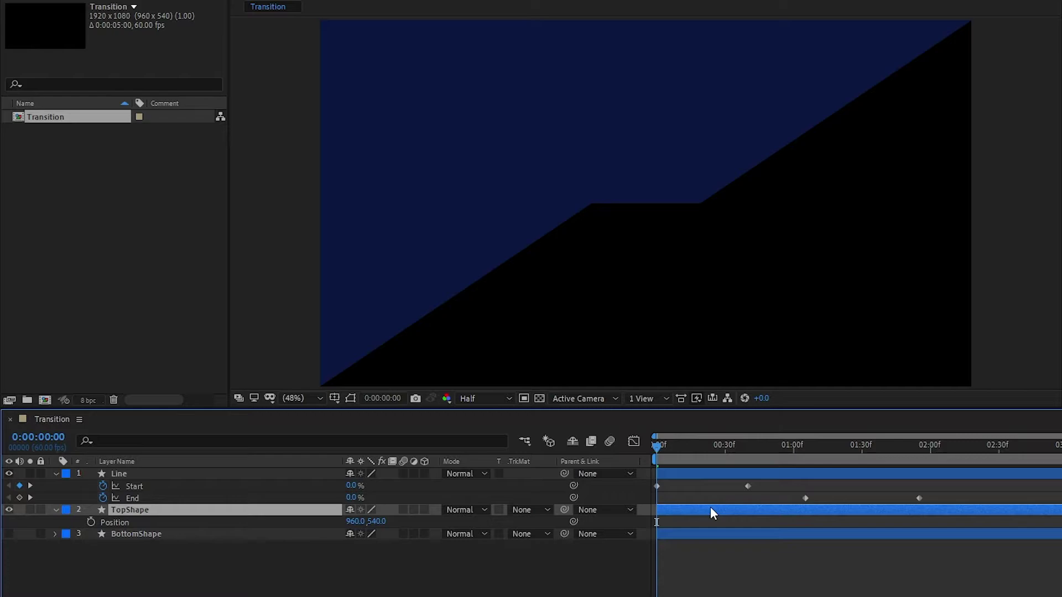
{"action": "left_click_drag", "start_coordinate": [790, 451], "coordinate": [838, 449]}
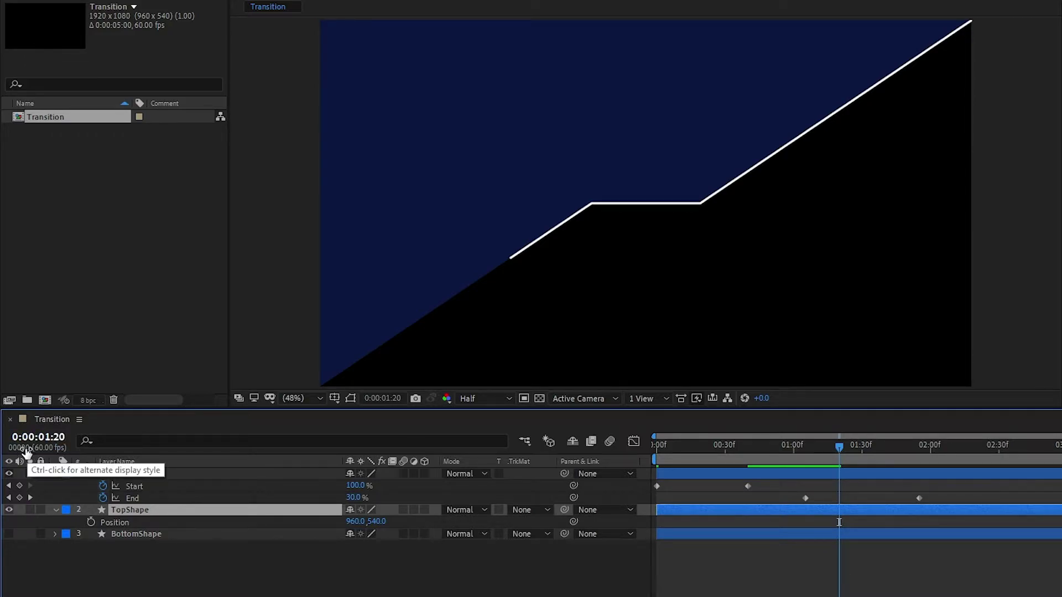
{"action": "left_click", "coordinate": [91, 523]}
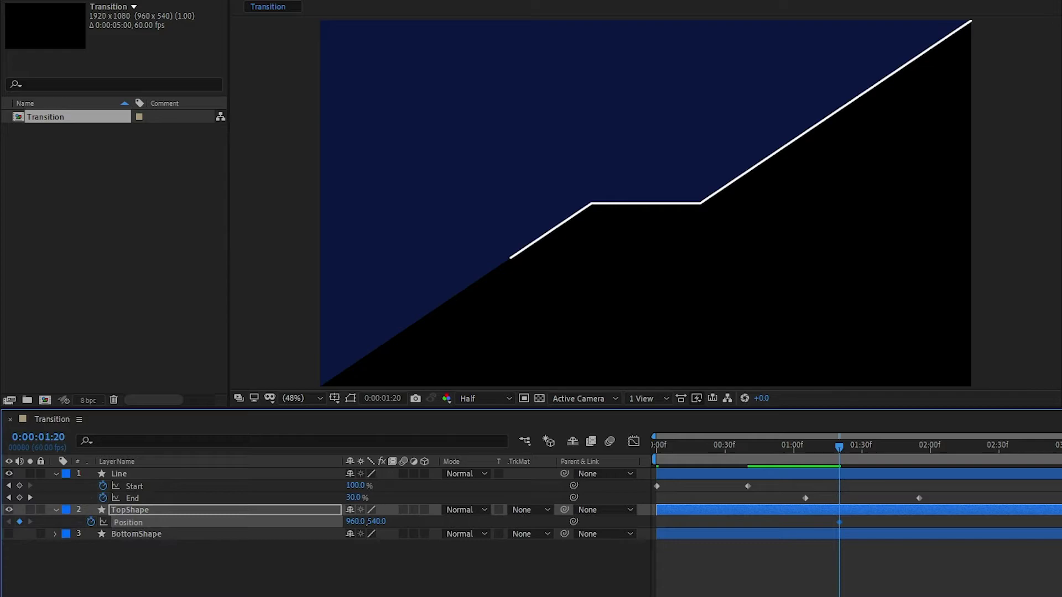
At 0:00:00:00, display the layer controls and move TopShape diagonally out of the frame's upper-left corner, to about 216, -92
{"action": "left_click_drag", "start_coordinate": [838, 447], "coordinate": [655, 442]}
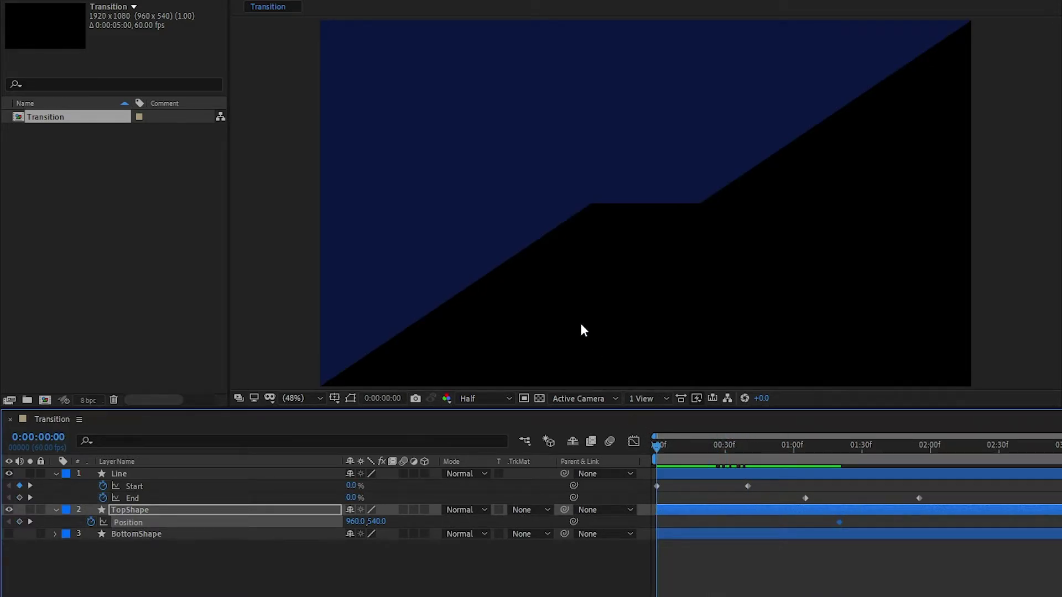
{"action": "key", "text": "comma"}
{"action": "key", "text": "comma"}
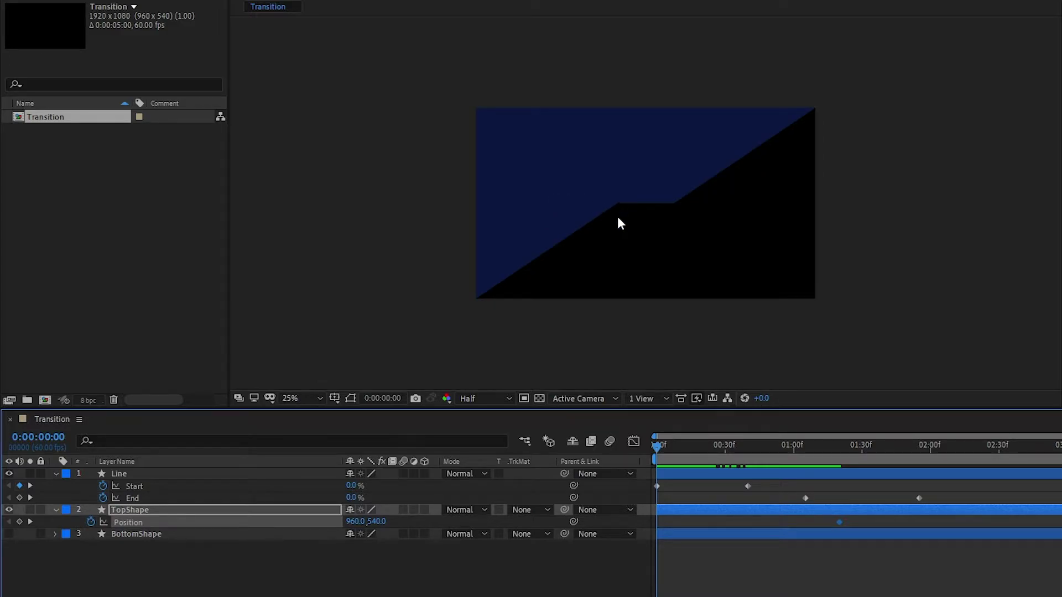
{"action": "key", "text": "ctrl+shift+h"}
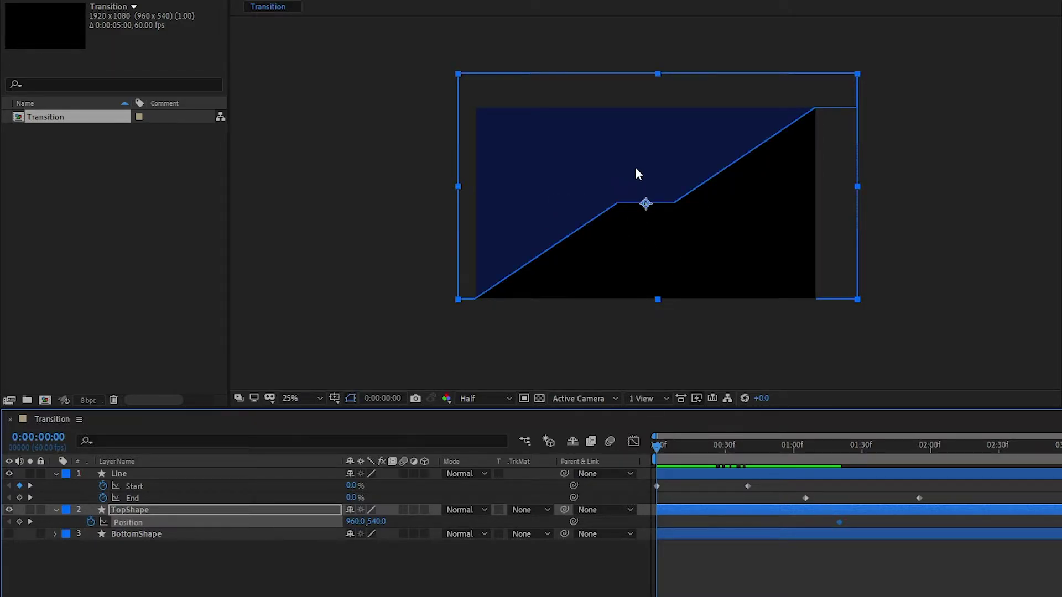
{"action": "left_click_drag", "start_coordinate": [645, 177], "coordinate": [514, 72]}
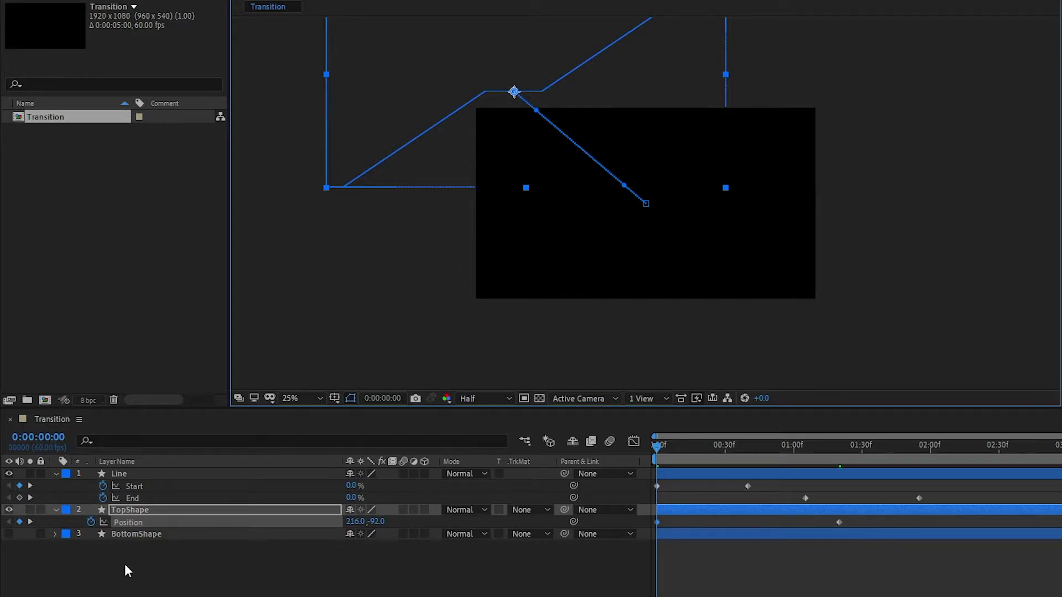
Make the BottomShape layer visible and set a Position keyframe for it at 0:00:01:20
{"action": "left_click", "coordinate": [10, 533]}
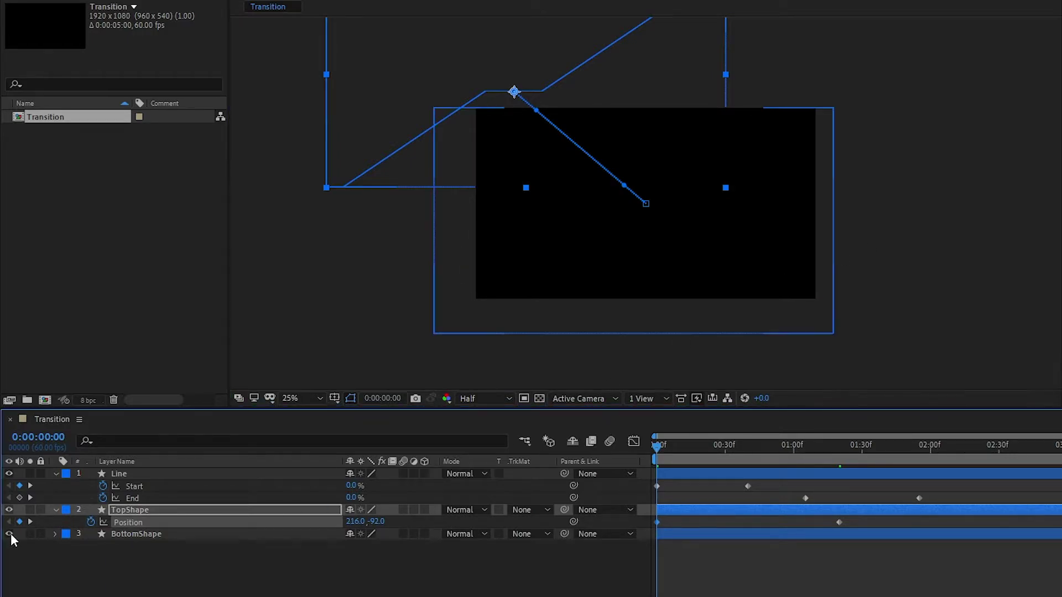
{"action": "left_click", "coordinate": [679, 535]}
{"action": "key", "text": "p"}
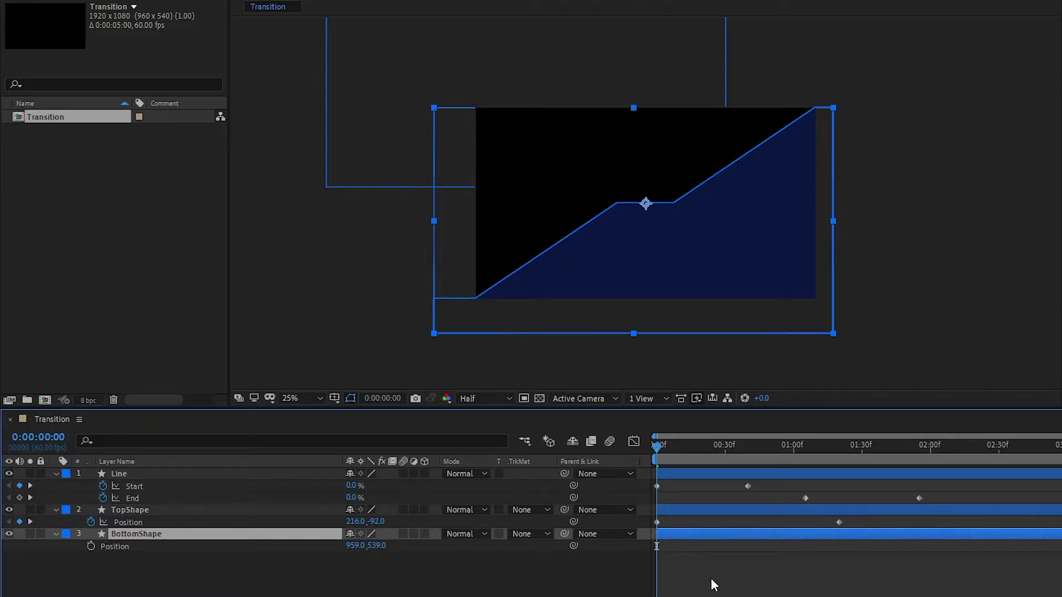
{"action": "left_click_drag", "start_coordinate": [815, 450], "coordinate": [839, 446]}
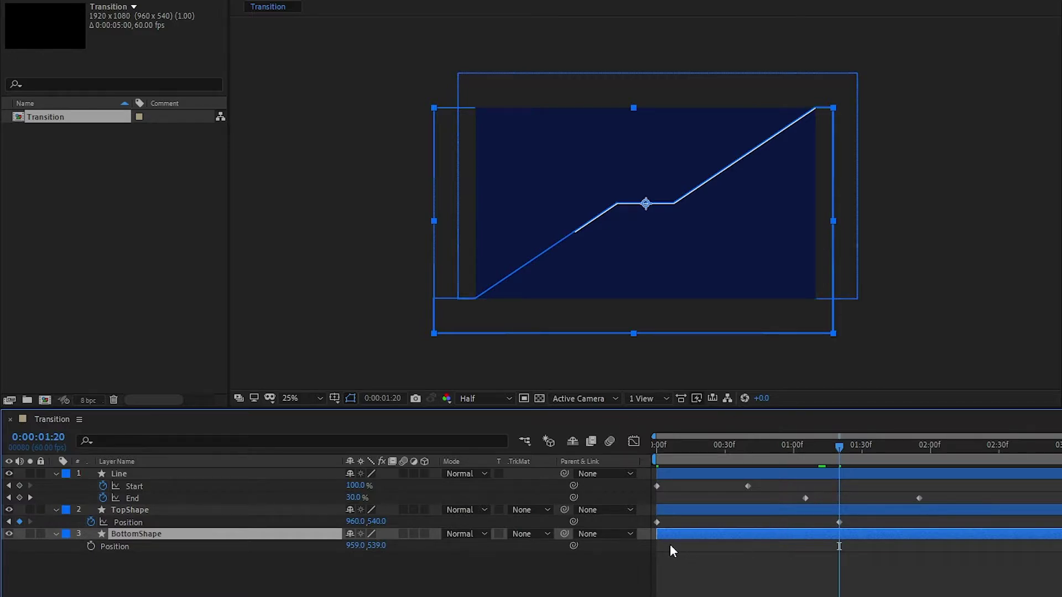
{"action": "left_click", "coordinate": [90, 546]}
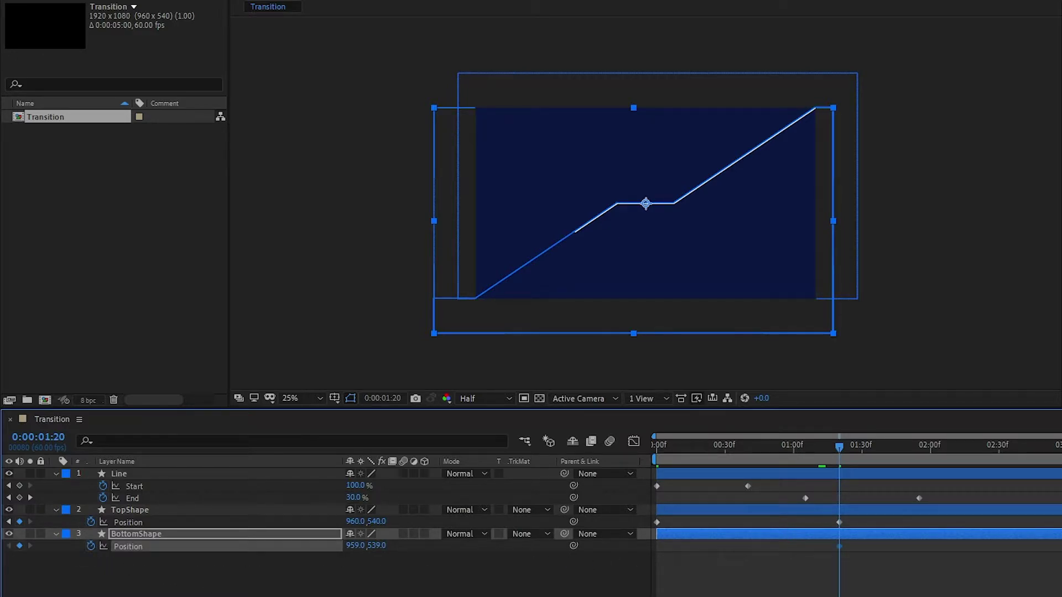
At 0:00:00:00, move BottomShape diagonally out of the frame's lower-right corner to about 1675, 1187, and hide the layer controls
{"action": "left_click_drag", "start_coordinate": [839, 448], "coordinate": [643, 442]}
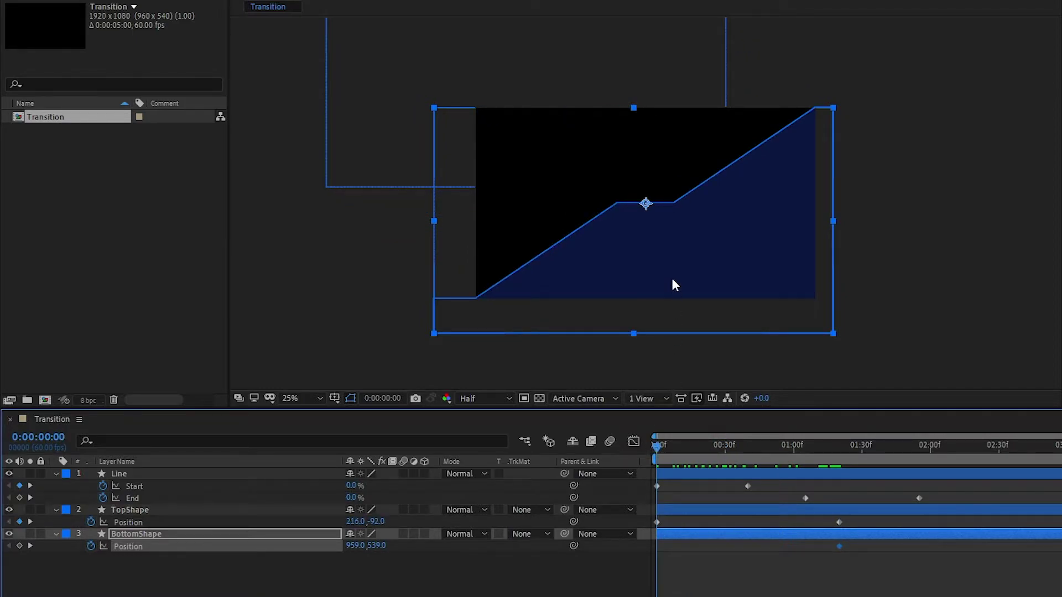
{"action": "left_click_drag", "start_coordinate": [678, 239], "coordinate": [805, 357]}
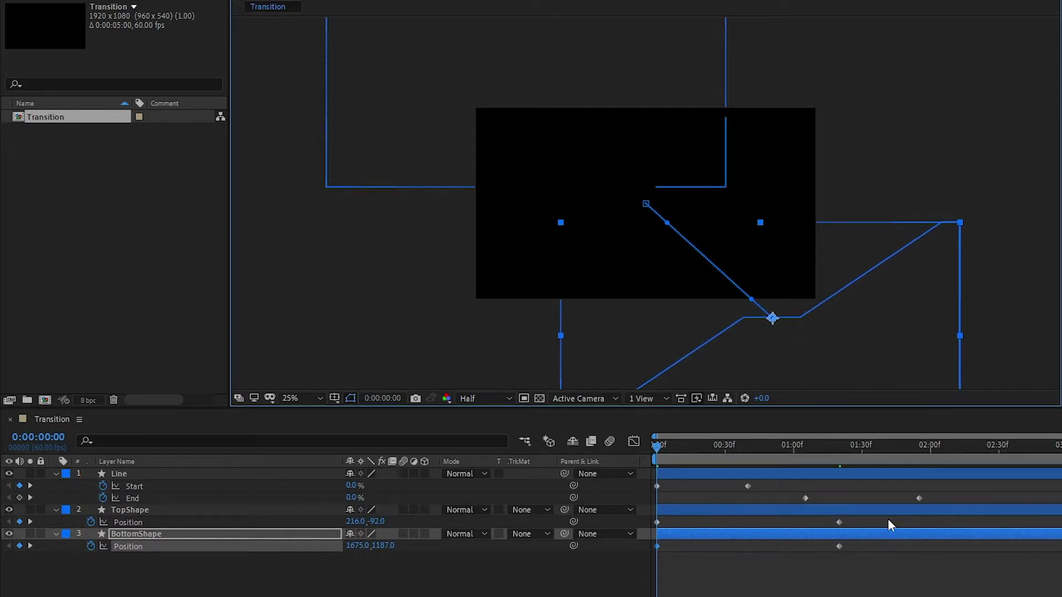
{"action": "key", "text": "ctrl+shift+h"}
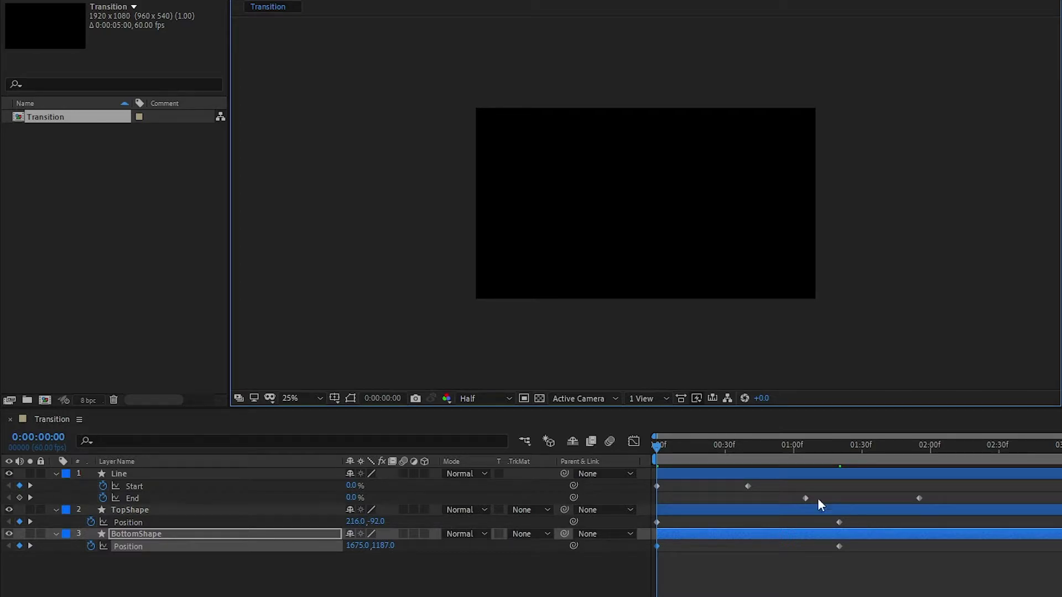
Fit the composition in the viewer, preview the two shapes closing over the line, and return to 0:00:00:00
{"action": "left_click", "coordinate": [309, 398]}
{"action": "left_click", "coordinate": [322, 427]}
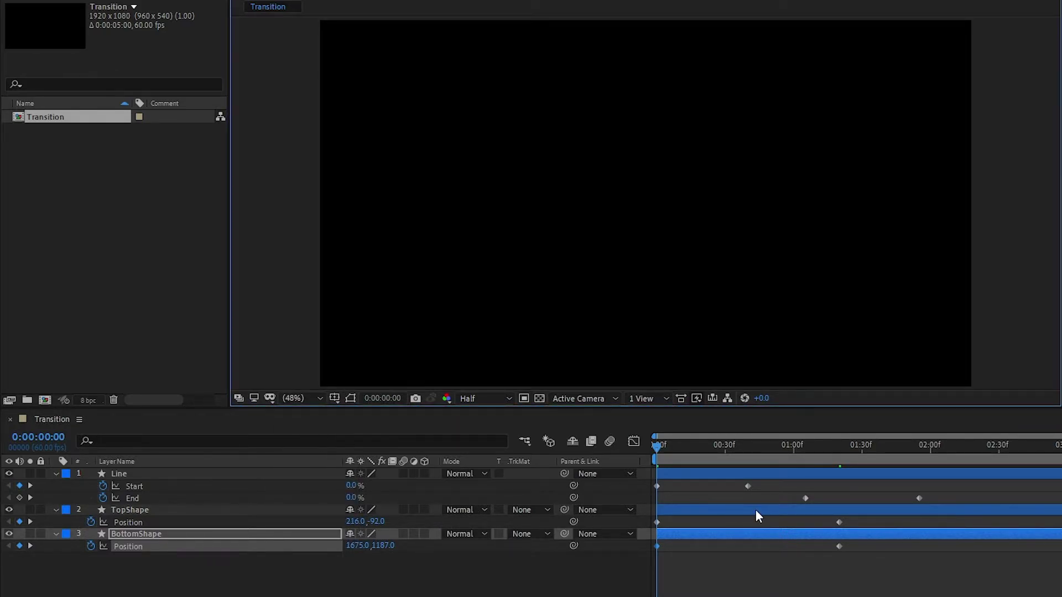
{"action": "left_click", "coordinate": [657, 446]}
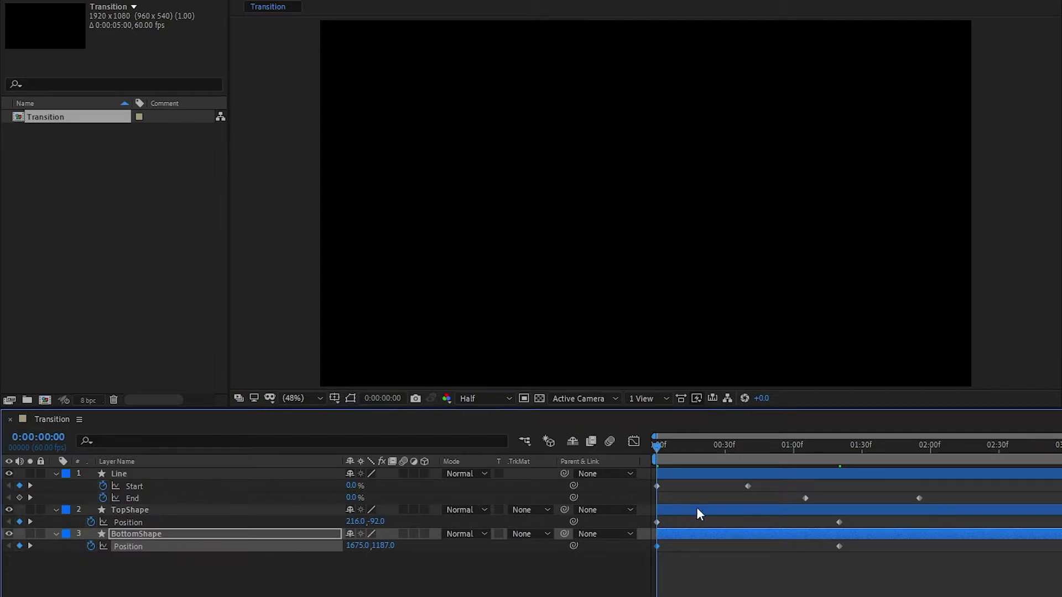
{"action": "key", "text": "space"}
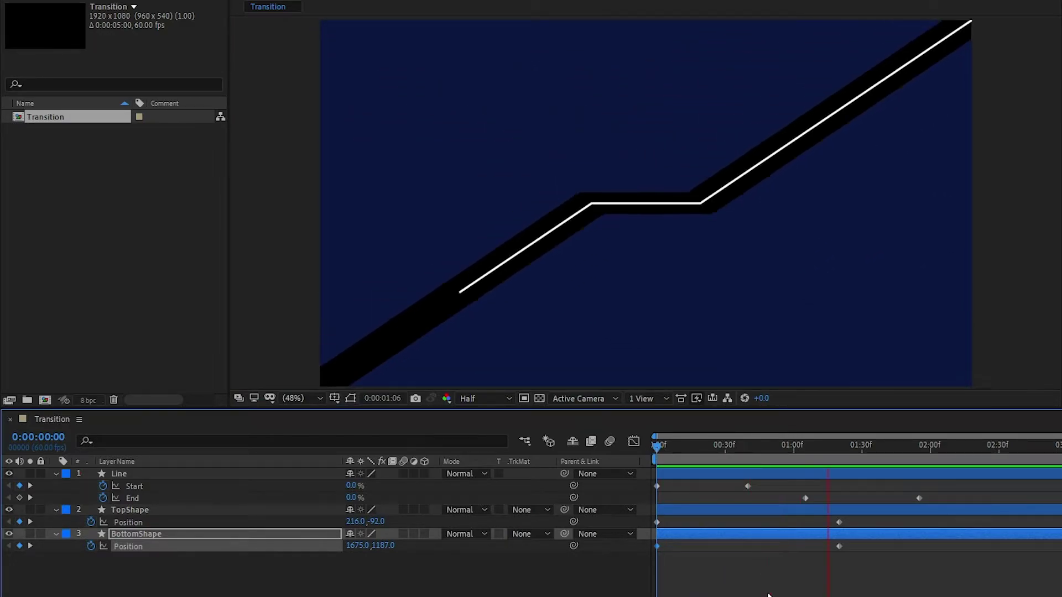
{"action": "key", "text": "space"}
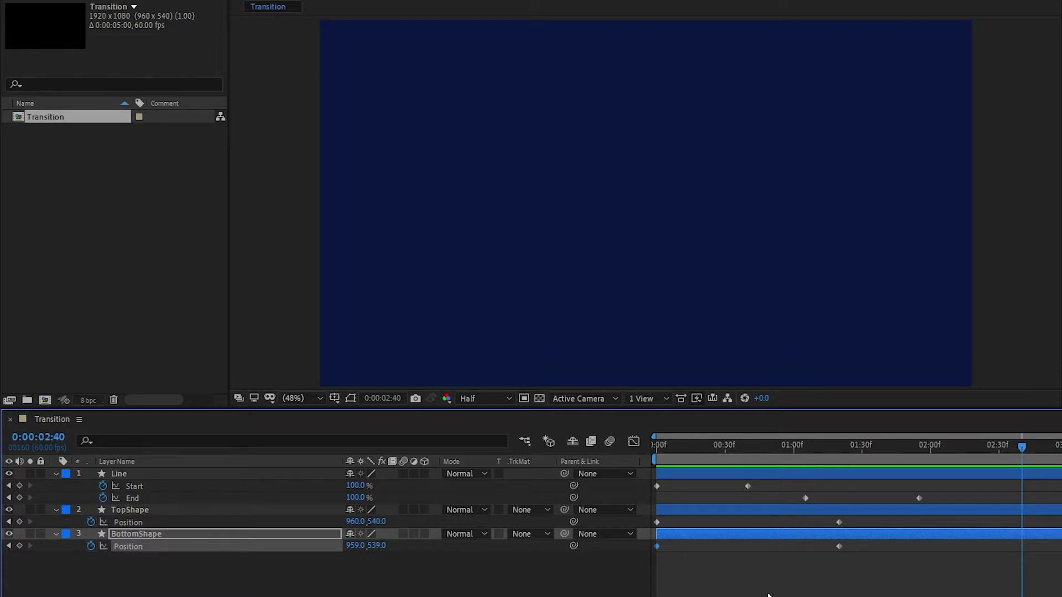
{"action": "left_click_drag", "start_coordinate": [678, 454], "coordinate": [647, 457]}
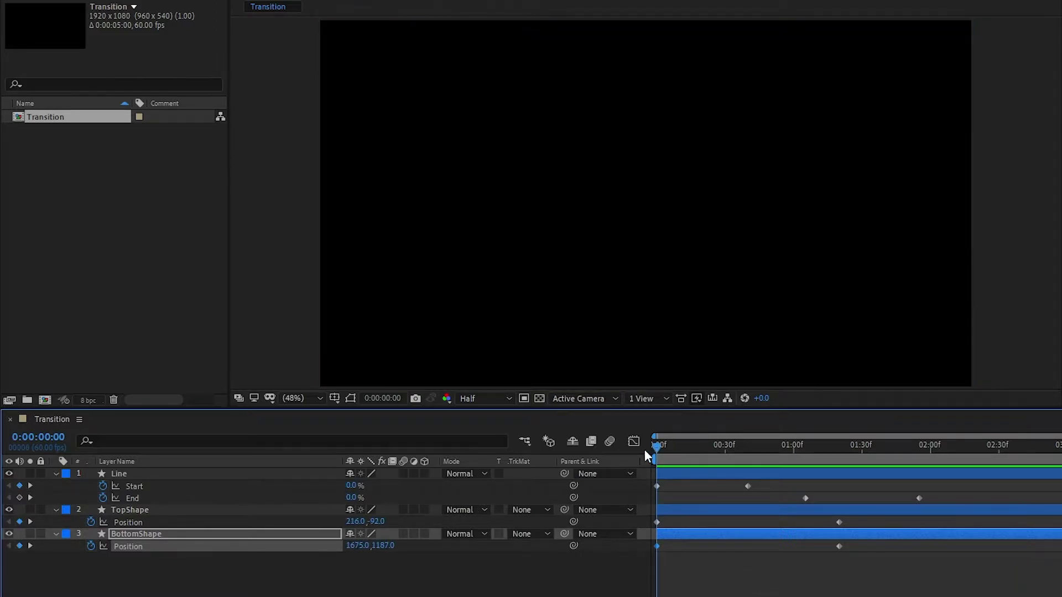
Shift the TopShape layer to start at 0:00:00:15 and the BottomShape layer to start at 0:00:00:30
{"action": "left_click", "coordinate": [688, 510]}
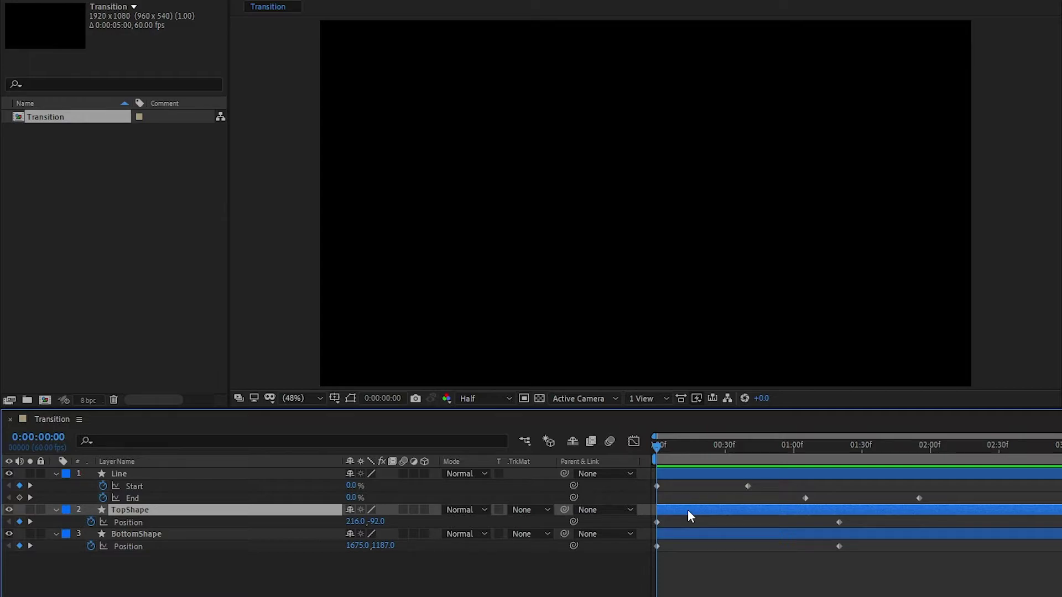
{"action": "key", "text": "space"}
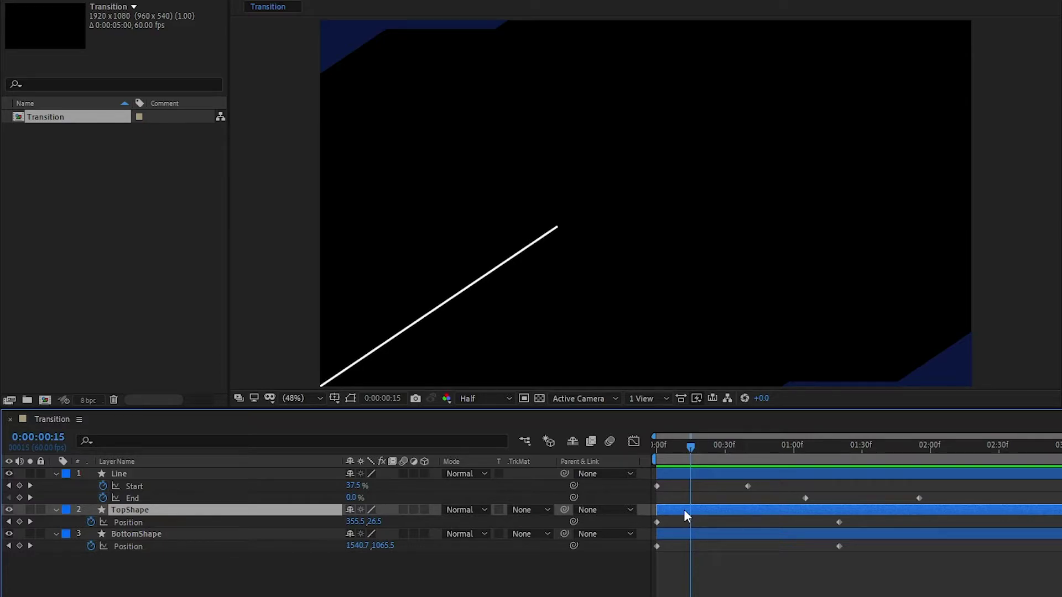
{"action": "key", "text": "bracketleft"}
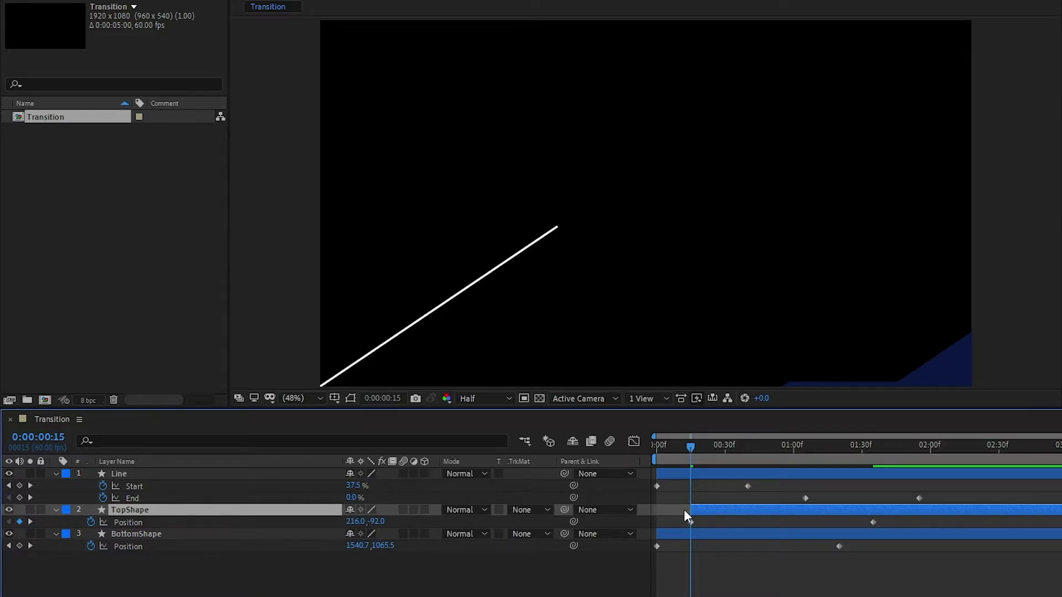
{"action": "left_click_drag", "start_coordinate": [690, 450], "coordinate": [724, 451]}
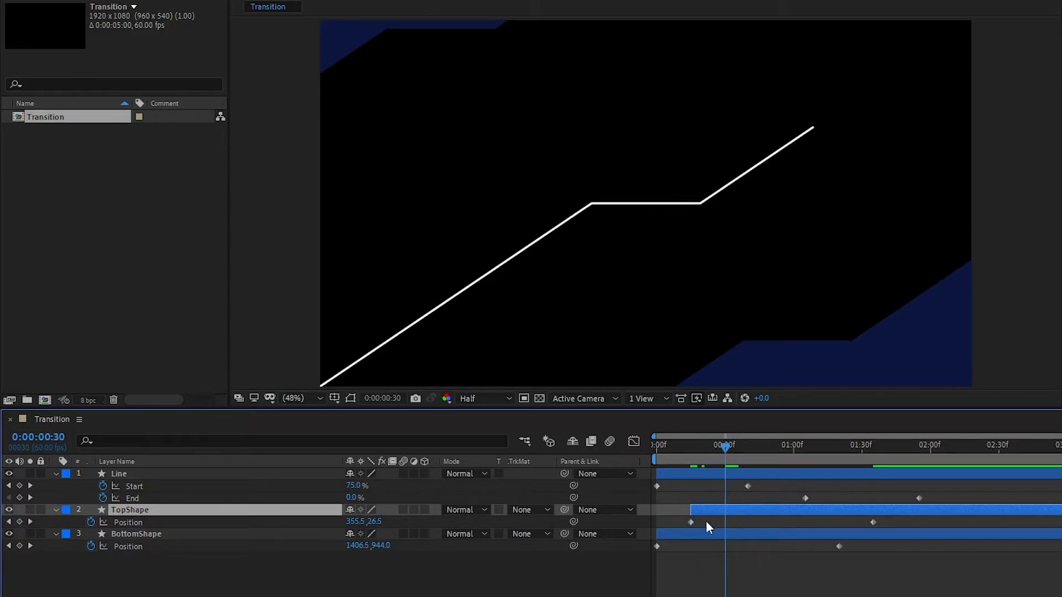
{"action": "left_click_drag", "start_coordinate": [688, 532], "coordinate": [747, 539]}
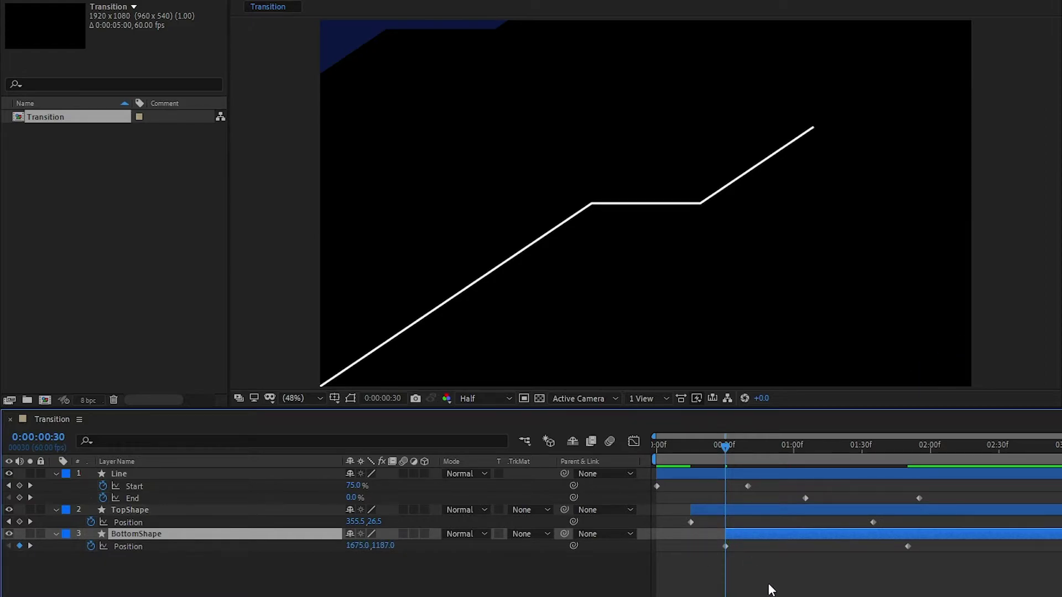
Preview the staggered line and shape animation from the start, and scrub through its opening frames
{"action": "key", "text": "Home"}
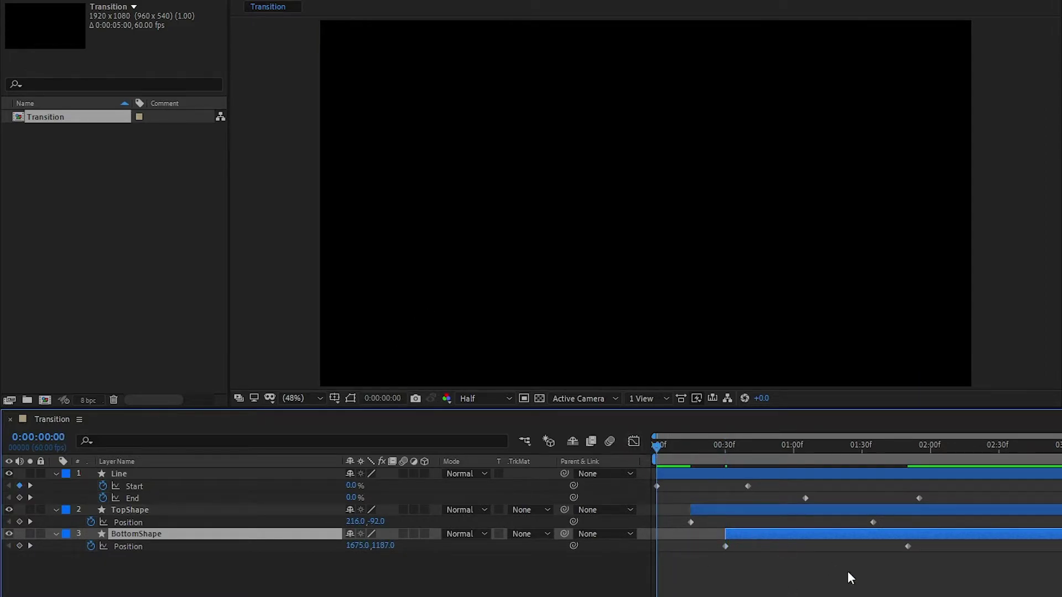
{"action": "key", "text": "space"}
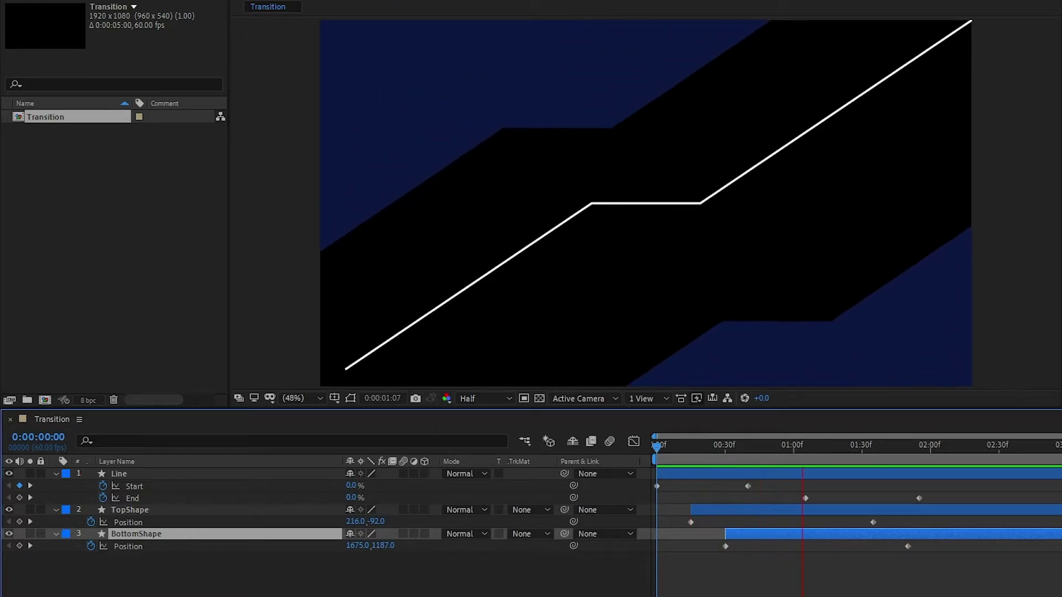
{"action": "key", "text": "space"}
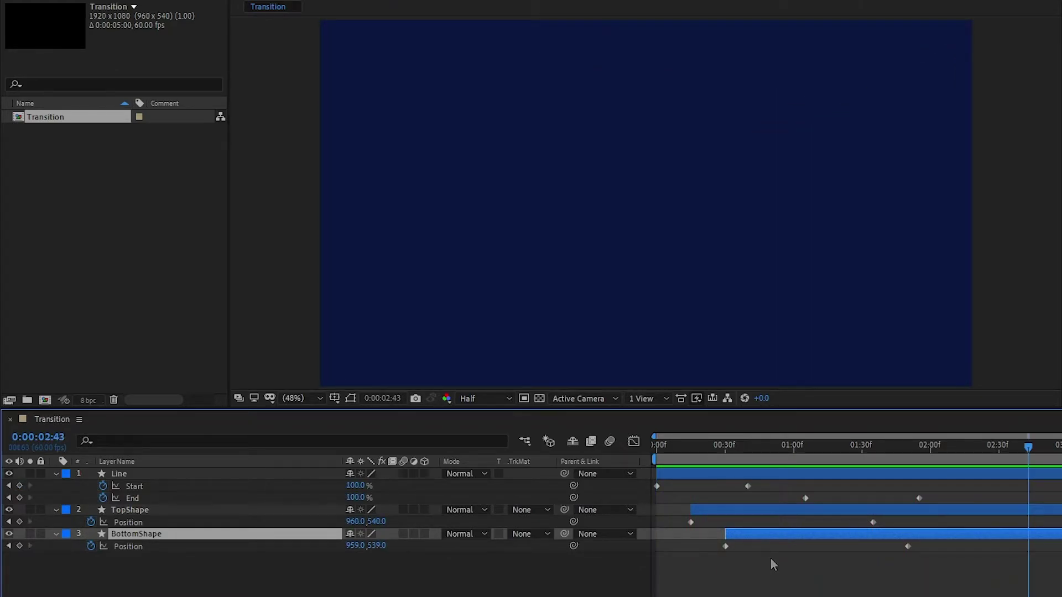
{"action": "left_click", "coordinate": [691, 448]}
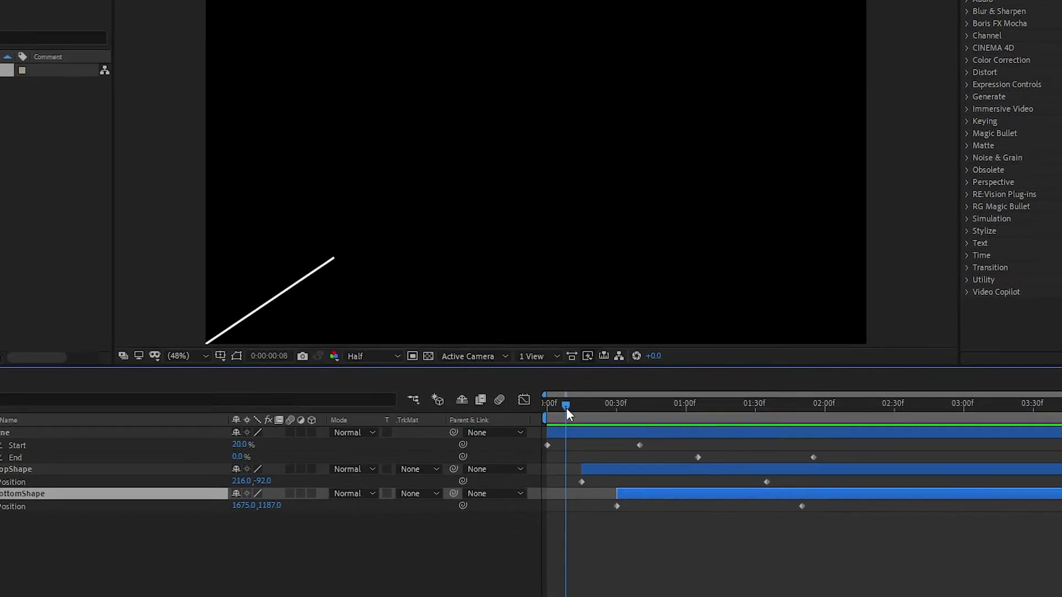
{"action": "left_click_drag", "start_coordinate": [481, 372], "coordinate": [485, 373]}
Apply Easy Ease to both Start keyframes of the Line layer and show their speed graph
{"action": "left_click_drag", "start_coordinate": [548, 403], "coordinate": [407, 413]}
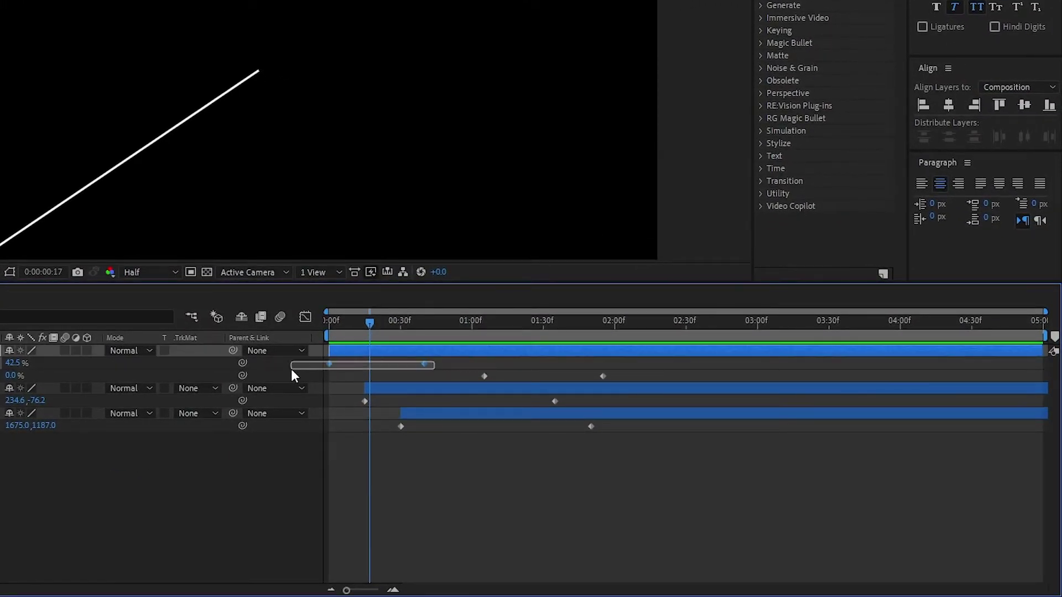
{"action": "key", "text": "F9"}
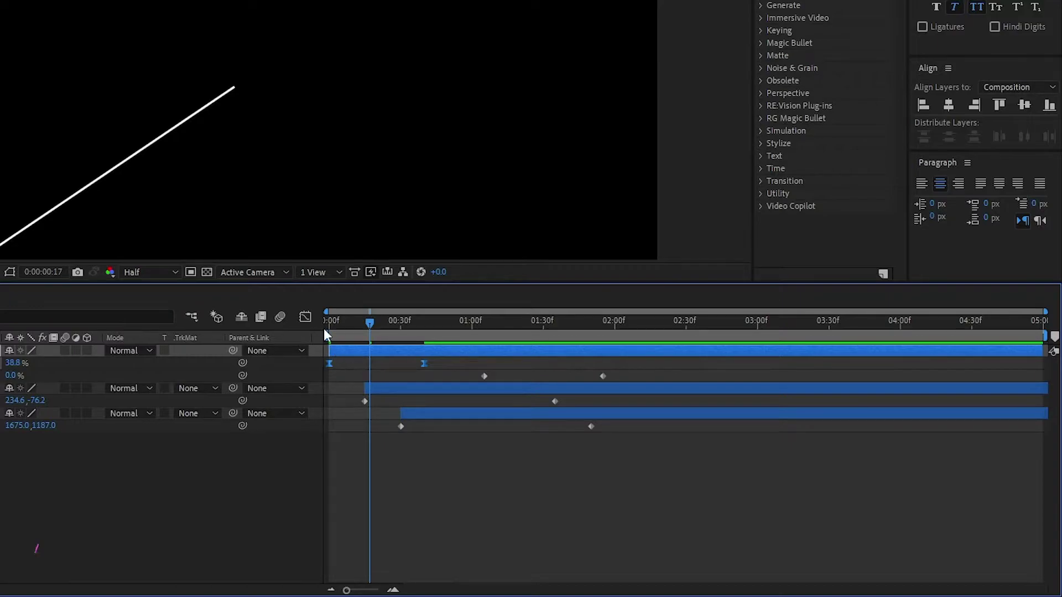
{"action": "left_click", "coordinate": [306, 317]}
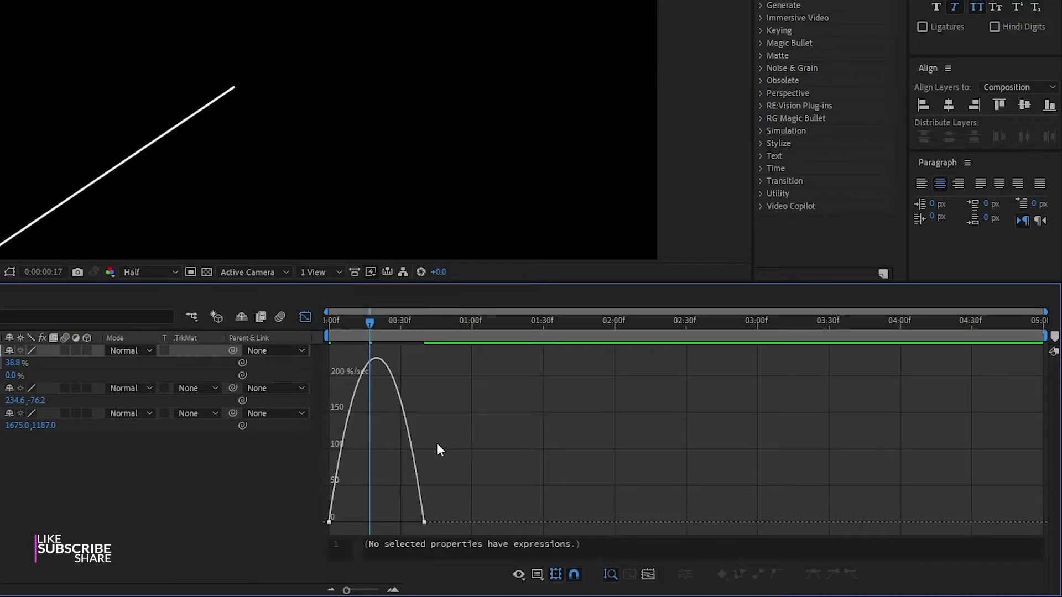
Extend the first Start keyframe's outgoing speed handle to frame 20, making the speed peak late, and return to the layer bars
{"action": "scroll", "coordinate": [427, 449], "scroll_direction": "up", "scroll_amount": 3}
{"action": "scroll", "coordinate": [419, 453], "scroll_direction": "up", "scroll_amount": 2}
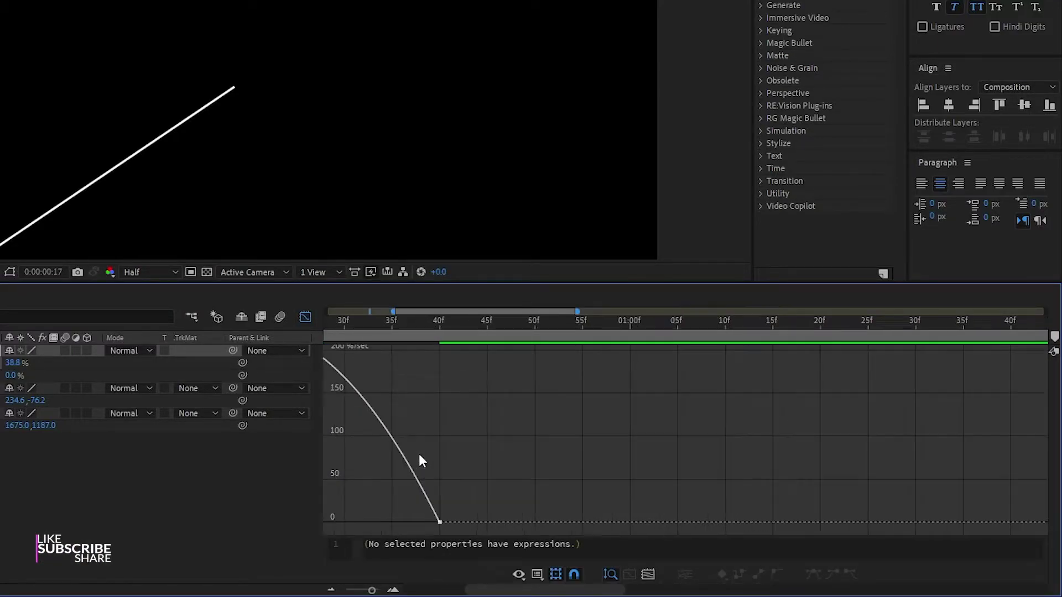
{"action": "left_click_drag", "start_coordinate": [410, 454], "coordinate": [733, 438]}
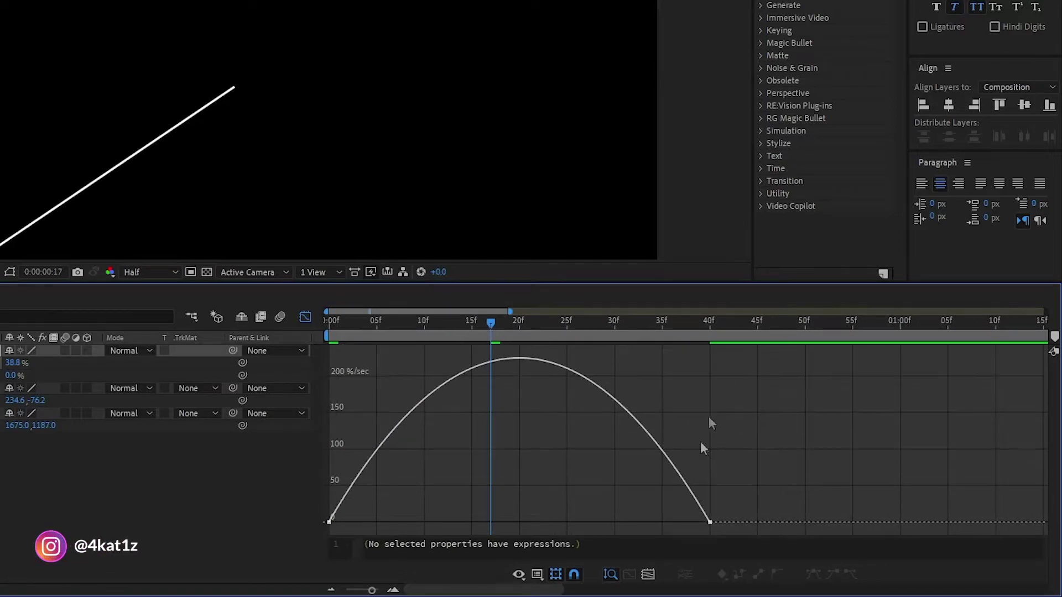
{"action": "right_click", "coordinate": [708, 416]}
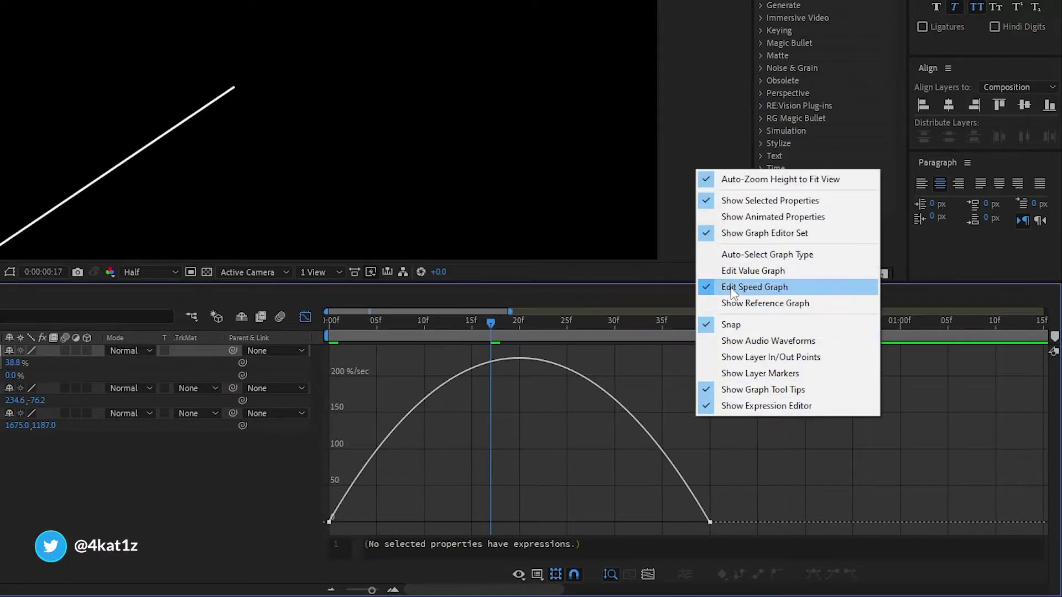
{"action": "left_click", "coordinate": [717, 469]}
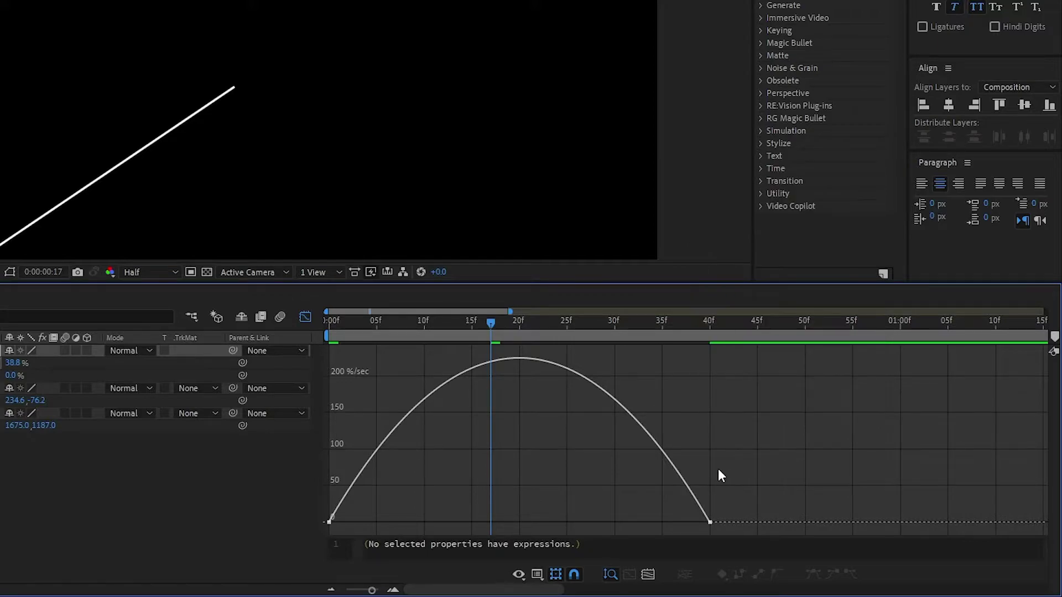
{"action": "left_click_drag", "start_coordinate": [316, 532], "coordinate": [320, 531]}
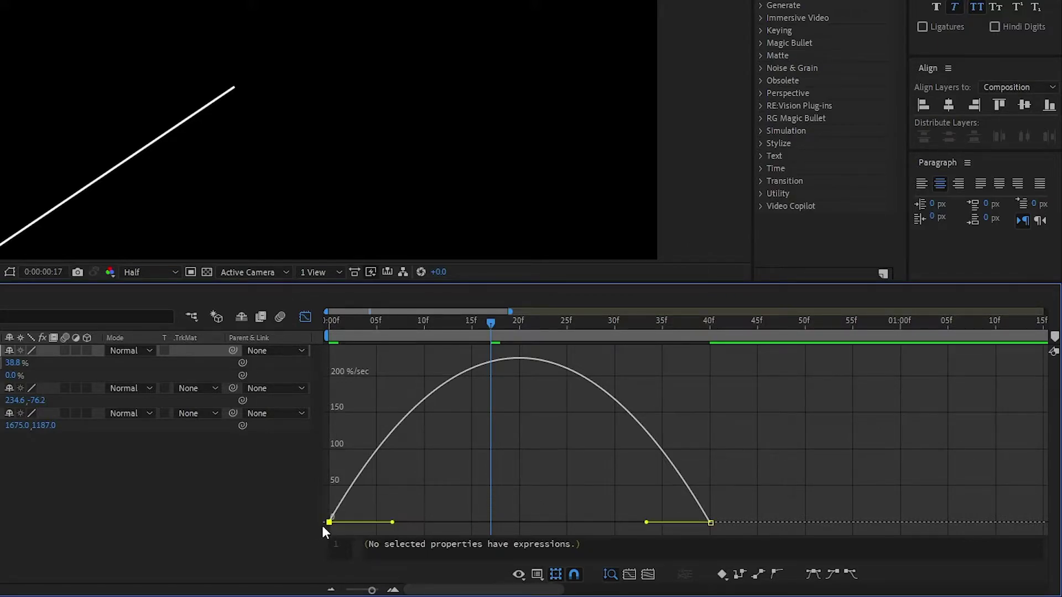
{"action": "left_click_drag", "start_coordinate": [393, 522], "coordinate": [533, 520]}
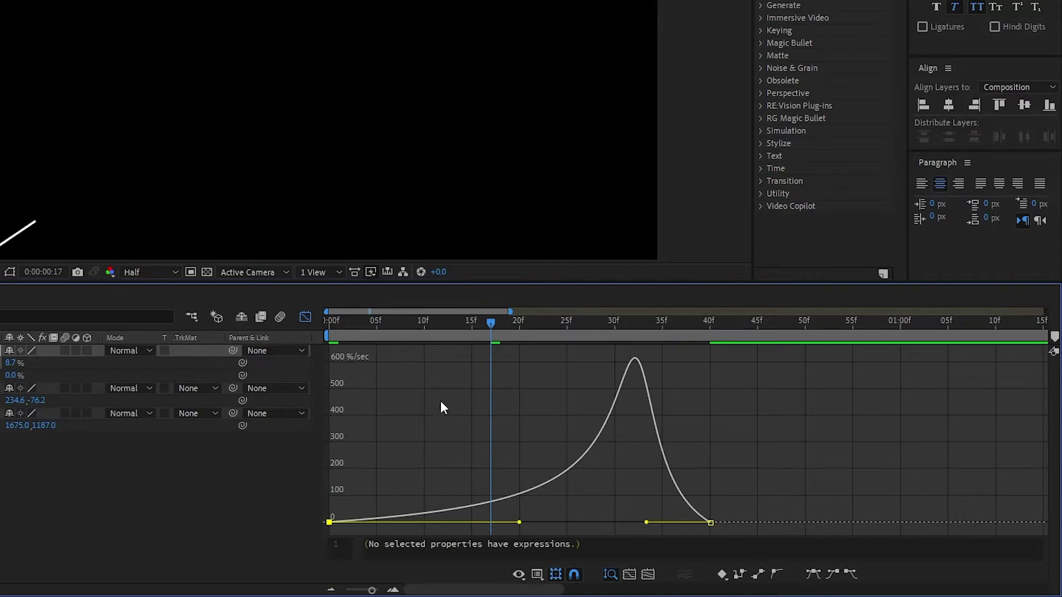
{"action": "left_click", "coordinate": [310, 326]}
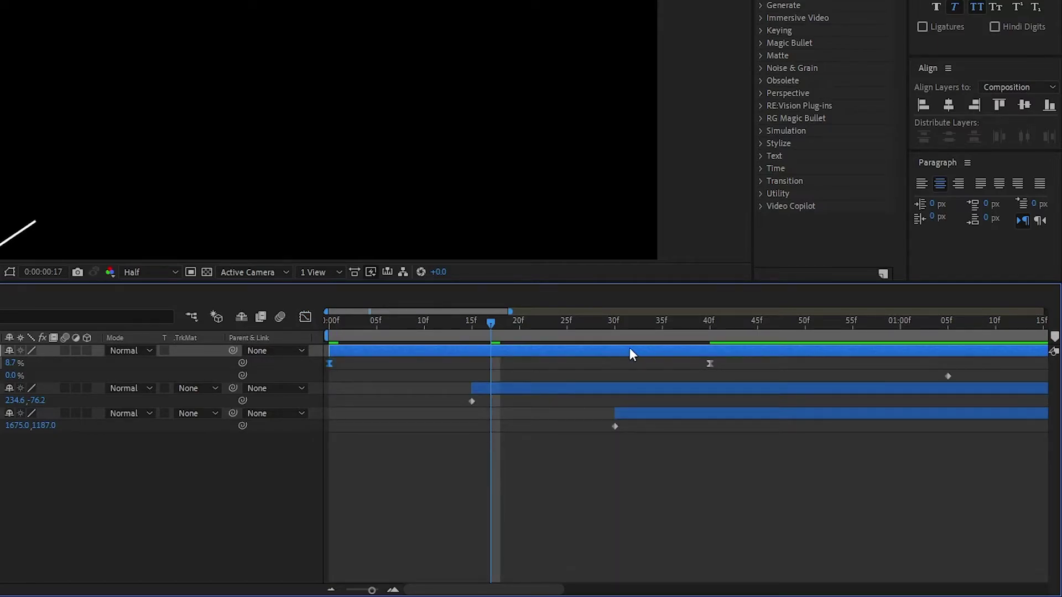
Apply Easy Ease to the Line's End keyframes and extend the first one's outgoing speed handle to 0:00:01:30
{"action": "scroll", "coordinate": [625, 383], "scroll_direction": "down", "scroll_amount": 3}
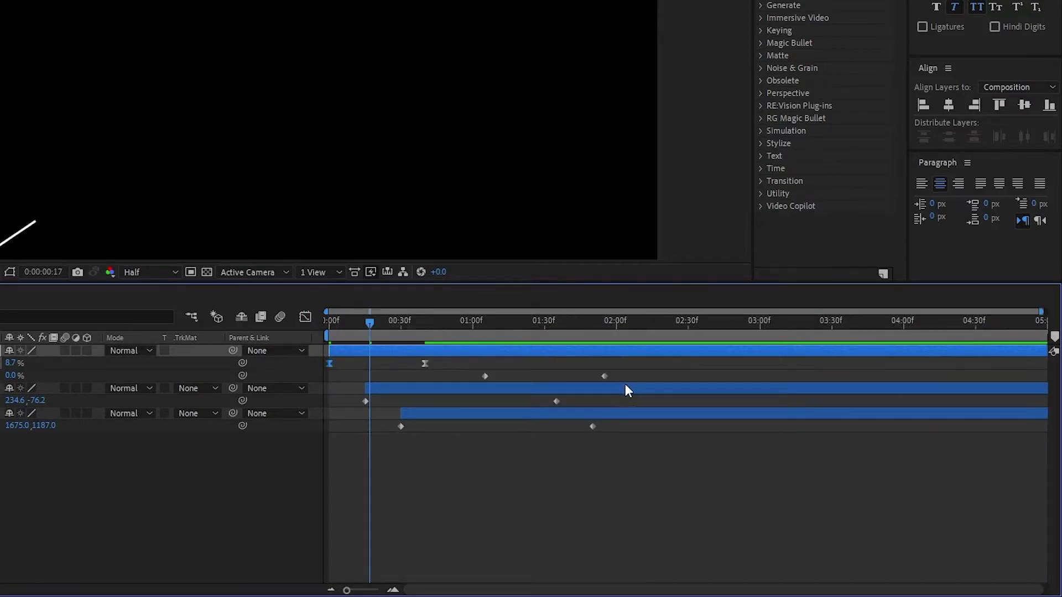
{"action": "left_click_drag", "start_coordinate": [626, 363], "coordinate": [475, 378]}
{"action": "key", "text": "F9"}
{"action": "left_click", "coordinate": [310, 320]}
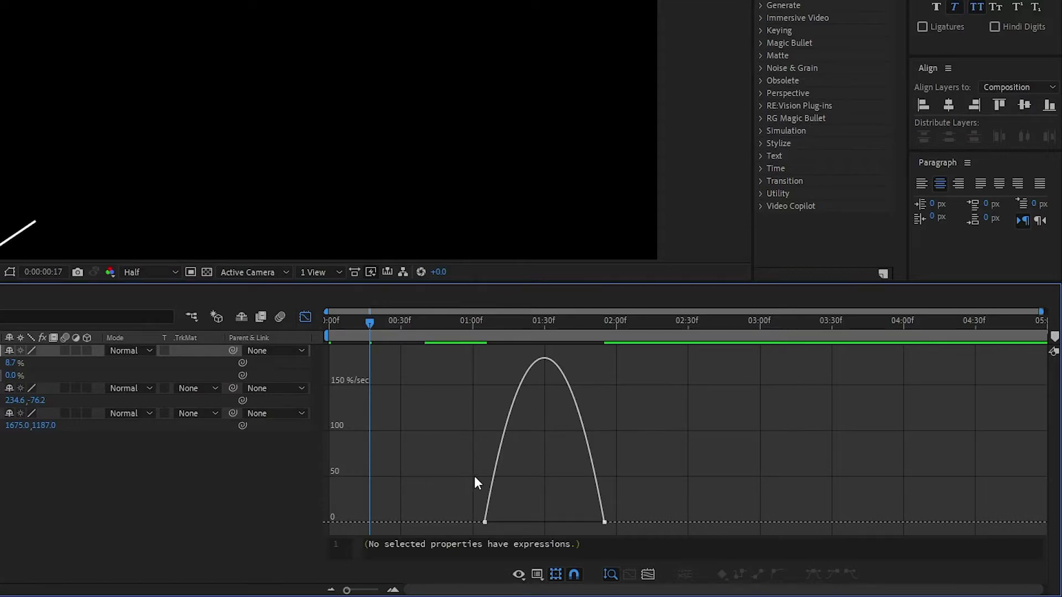
{"action": "scroll", "coordinate": [483, 477], "scroll_direction": "up", "scroll_amount": 3}
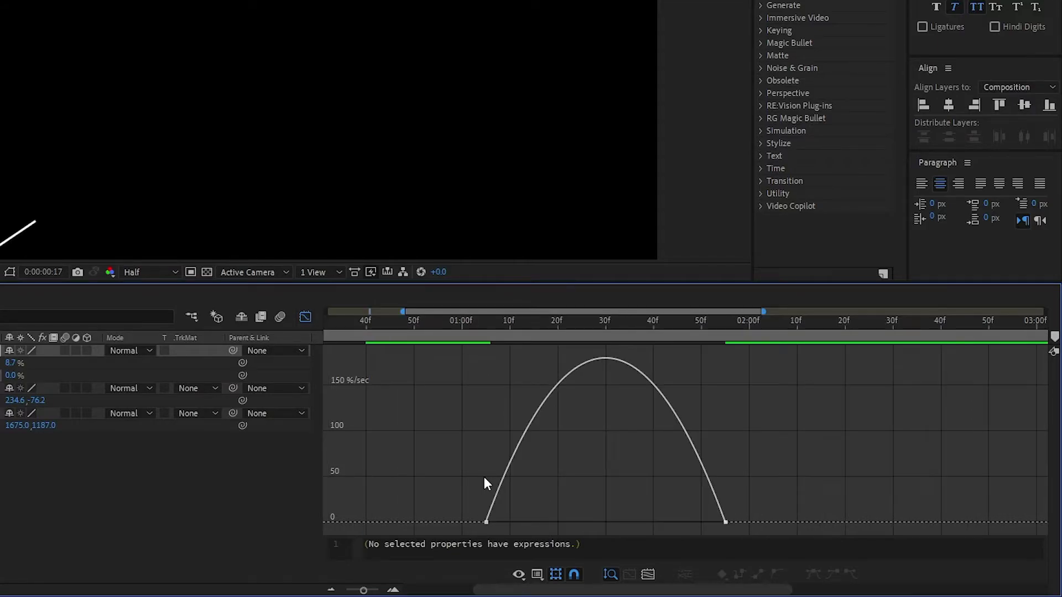
{"action": "right_click", "coordinate": [446, 413]}
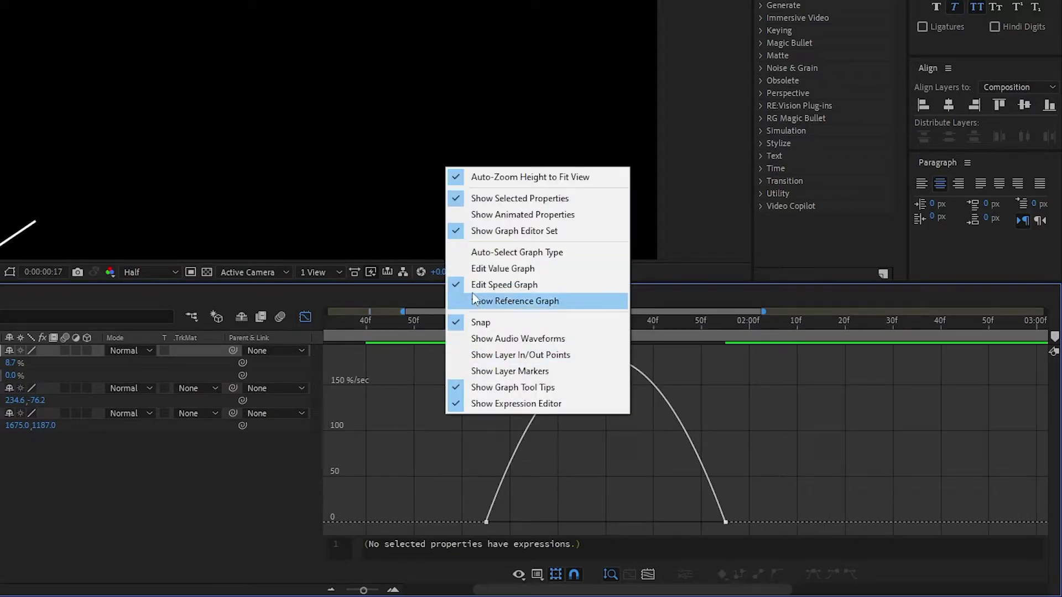
{"action": "left_click", "coordinate": [527, 498]}
{"action": "left_click_drag", "start_coordinate": [526, 498], "coordinate": [642, 523]}
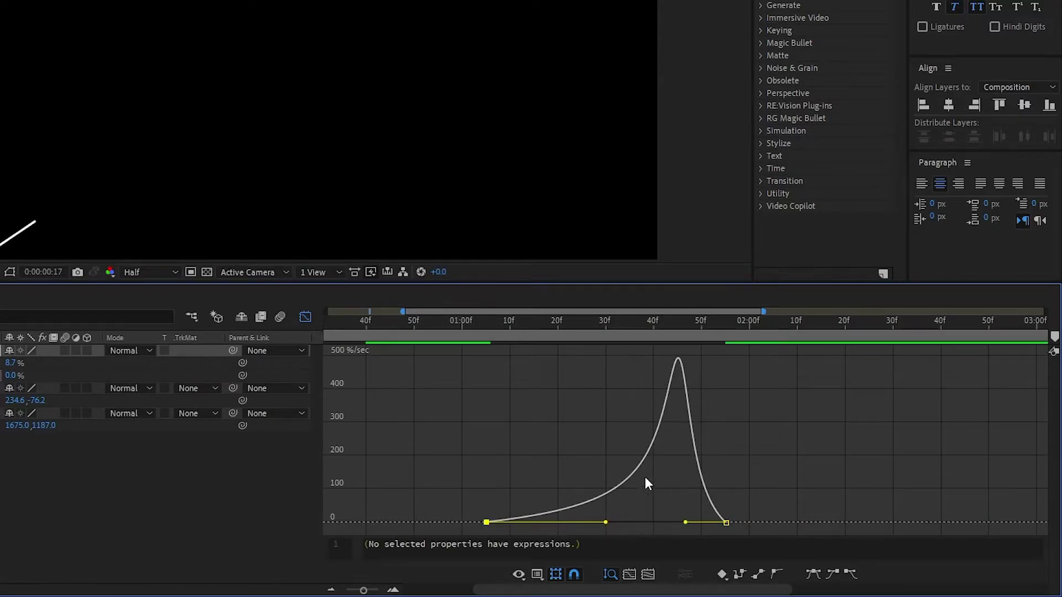
{"action": "left_click", "coordinate": [305, 316]}
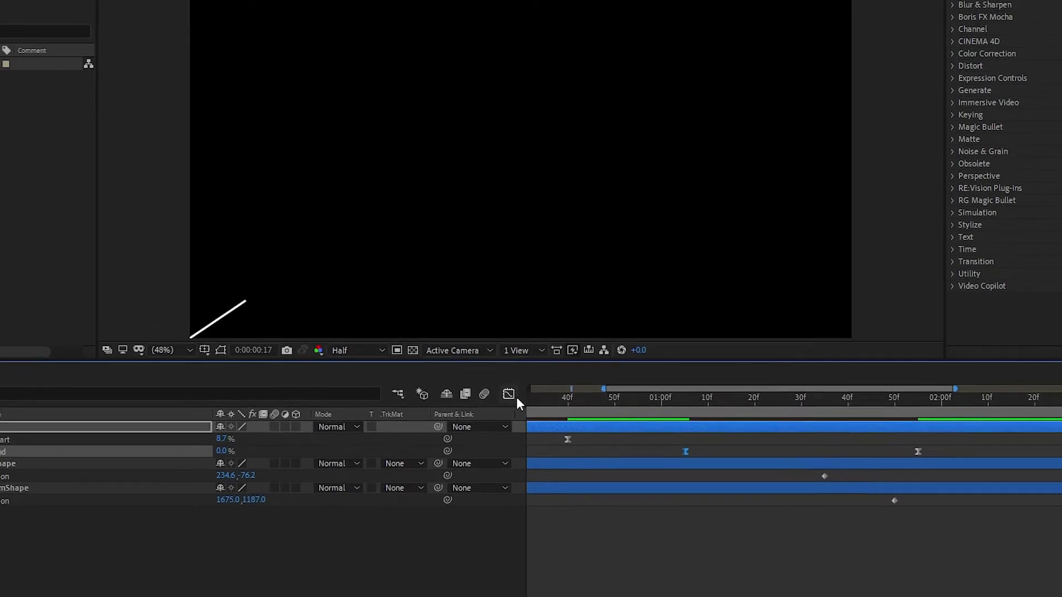
Preview the eased line animation from 0:00:00:00 with TopShape and BottomShape hidden, and show both shape layers again
{"action": "scroll", "coordinate": [642, 466], "scroll_direction": "down", "scroll_amount": 3}
{"action": "left_click_drag", "start_coordinate": [555, 398], "coordinate": [531, 397]}
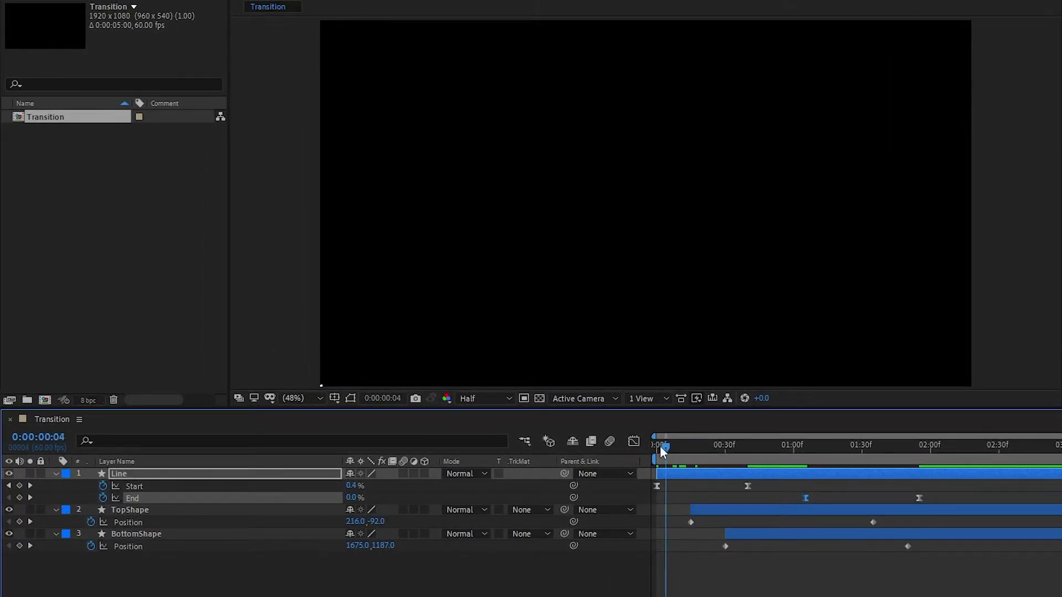
{"action": "left_click_drag", "start_coordinate": [662, 451], "coordinate": [656, 447]}
{"action": "left_click", "coordinate": [9, 510]}
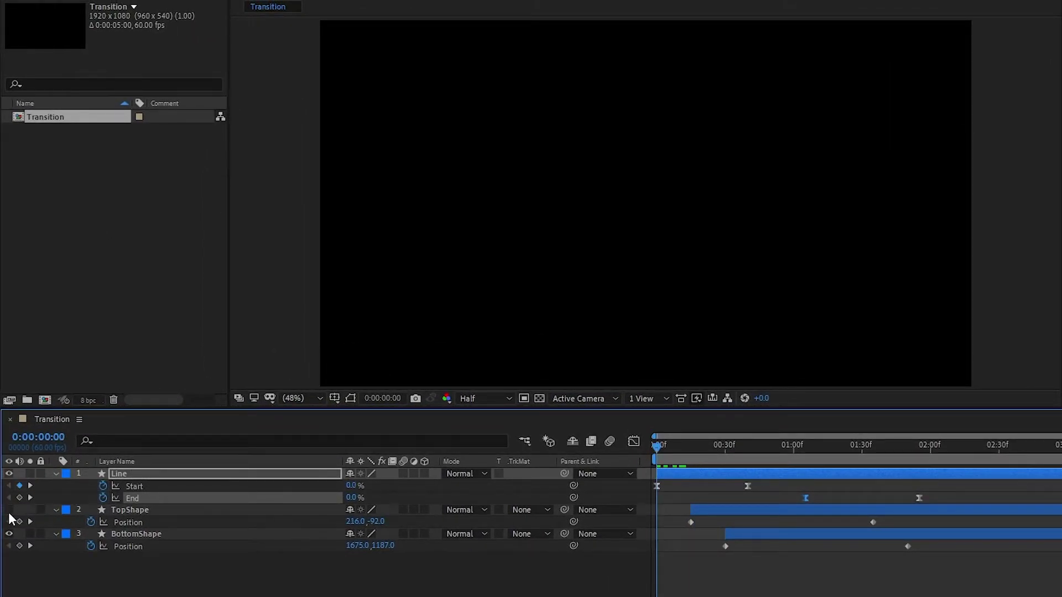
{"action": "left_click", "coordinate": [9, 533]}
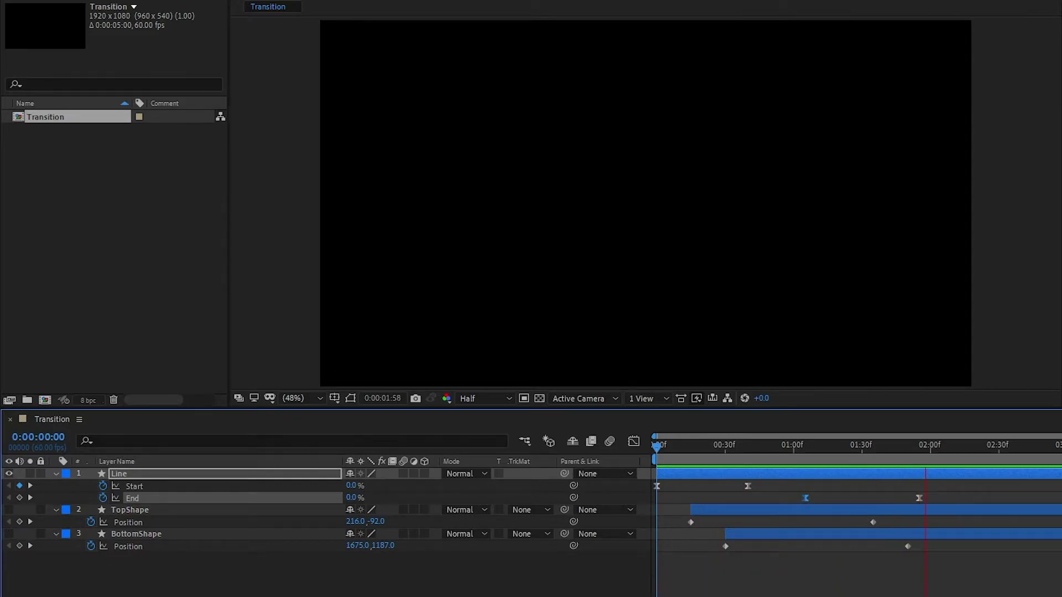
{"action": "key", "text": "space"}
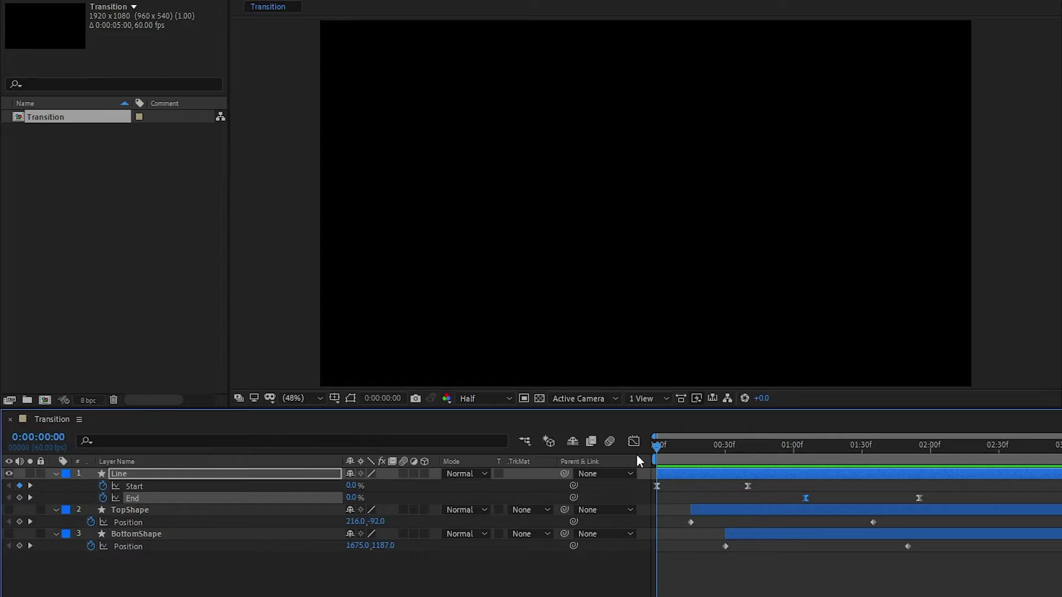
{"action": "left_click", "coordinate": [9, 510]}
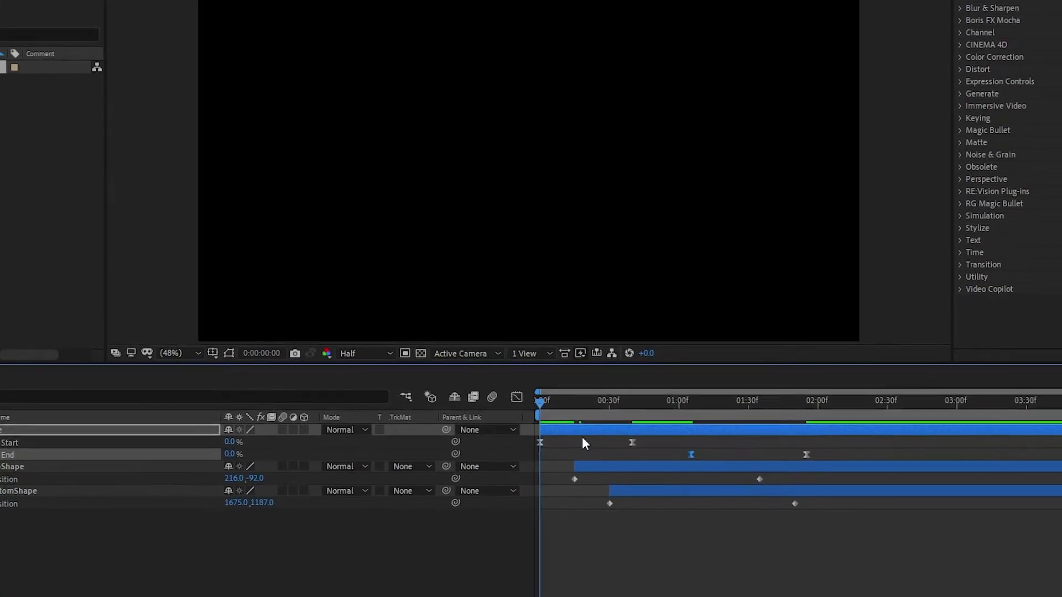
Apply Easy Ease to TopShape's Position keyframes and pull both speed handles to the midpoint between them for a sharp central peak
{"action": "mouse_move", "coordinate": [588, 405]}
{"action": "left_mouse_down"}
{"action": "mouse_move", "coordinate": [627, 406]}
{"action": "mouse_move", "coordinate": [345, 404]}
{"action": "mouse_move", "coordinate": [356, 401]}
{"action": "left_mouse_up"}
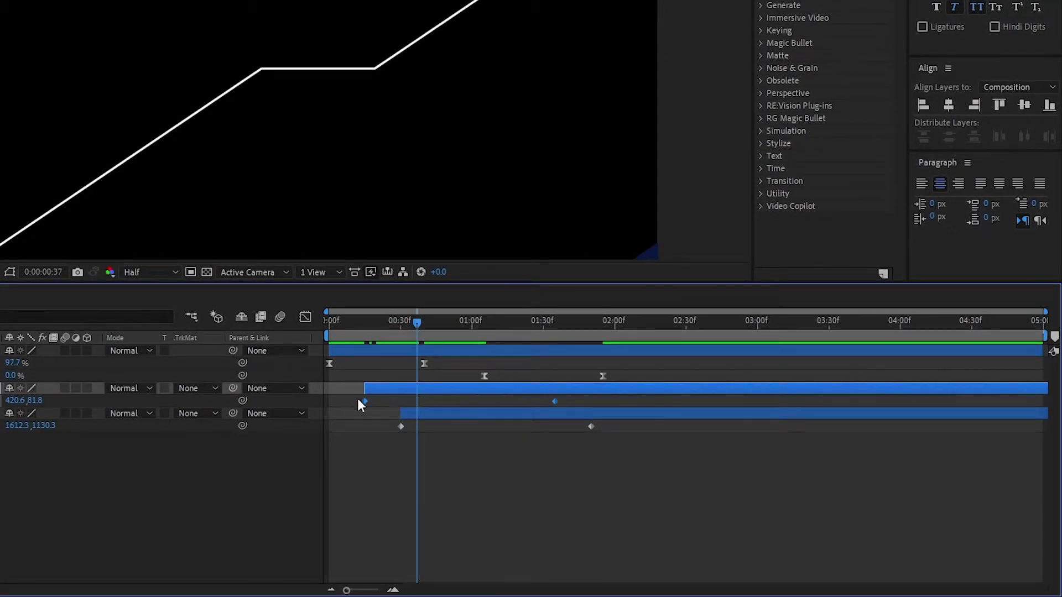
{"action": "key", "text": "F9"}
{"action": "left_click", "coordinate": [305, 321]}
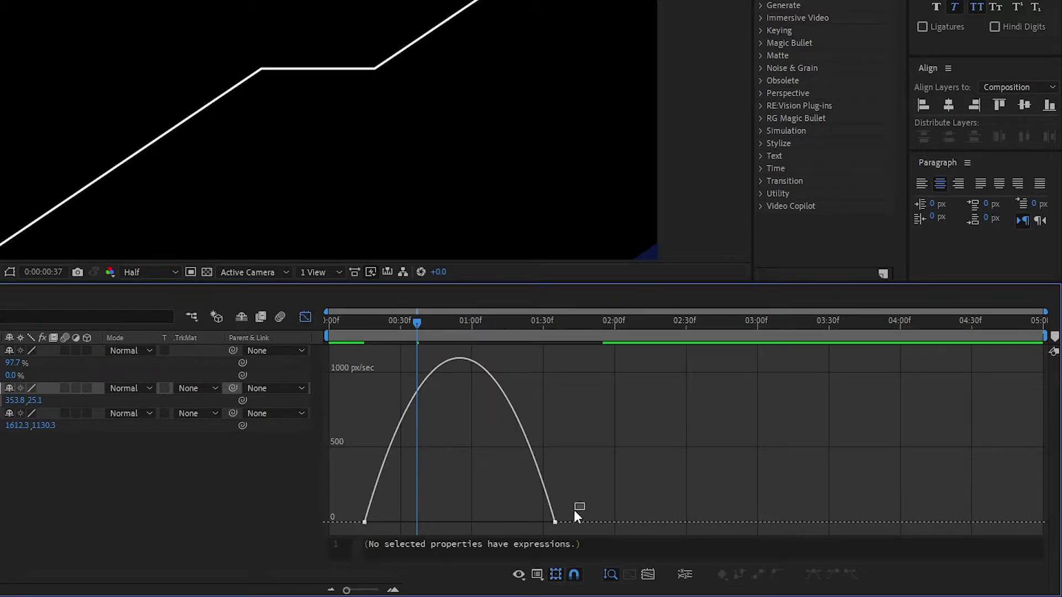
{"action": "left_click_drag", "start_coordinate": [542, 523], "coordinate": [524, 526]}
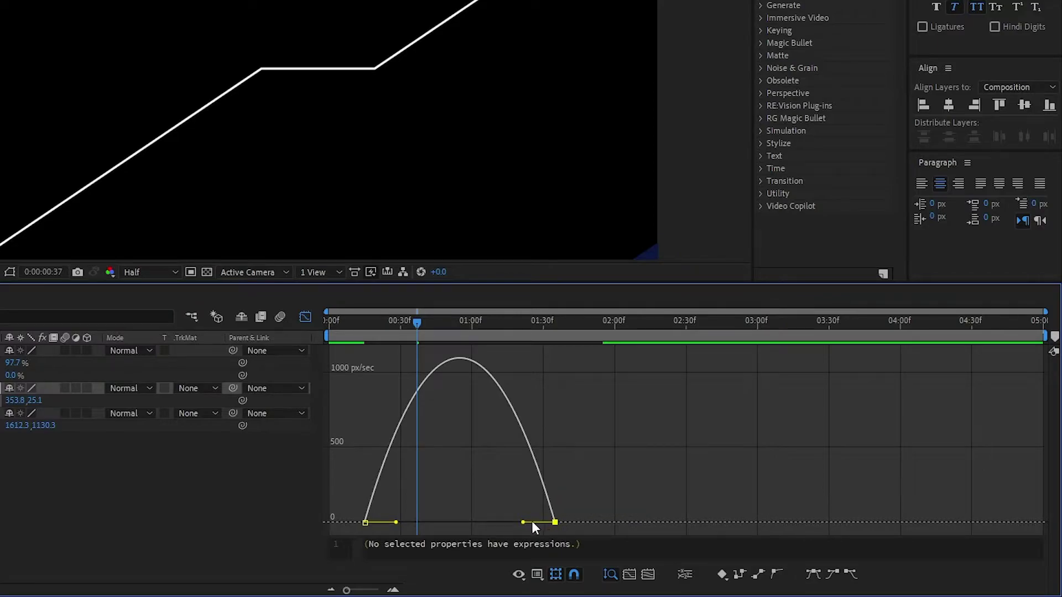
{"action": "left_click_drag", "start_coordinate": [523, 521], "coordinate": [464, 522]}
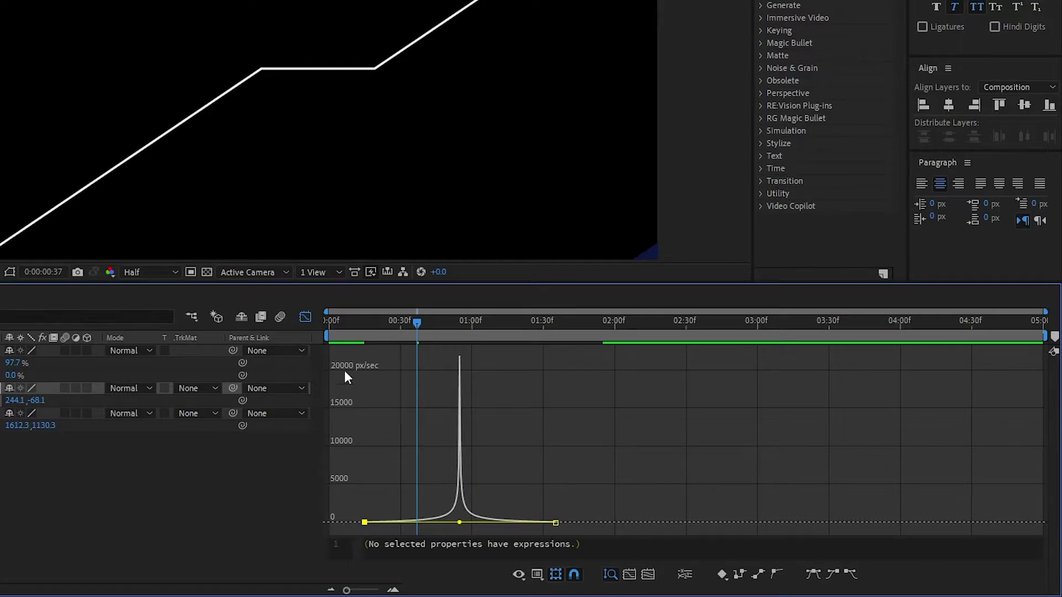
{"action": "left_click", "coordinate": [305, 317]}
Apply Easy Ease to BottomShape's Position keyframes and bring both speed handles together midway to form a sharp central peak
{"action": "left_click_drag", "start_coordinate": [613, 420], "coordinate": [414, 446]}
{"action": "key", "text": "F9"}
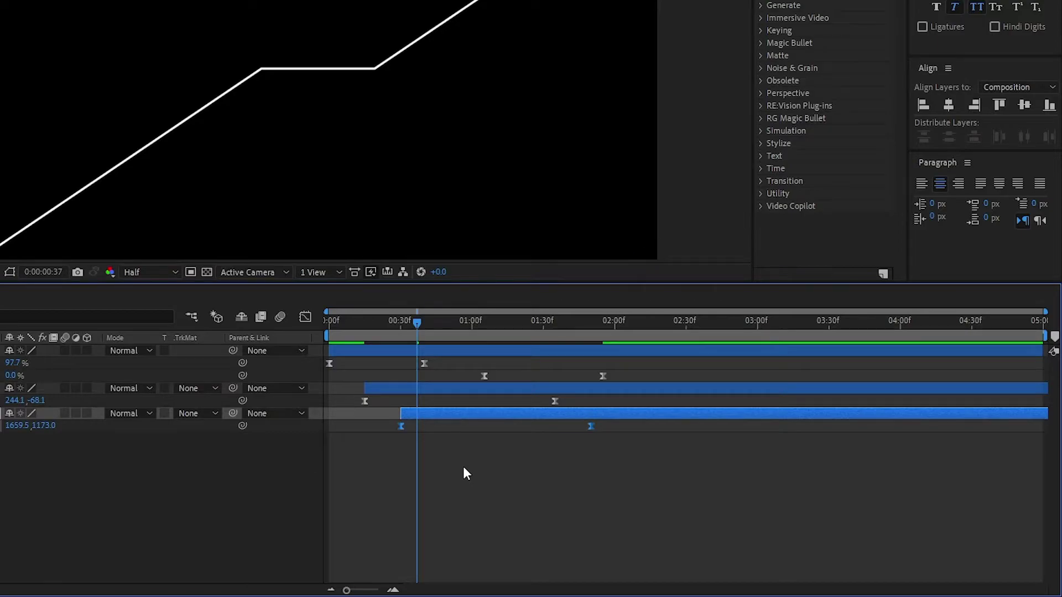
{"action": "left_click", "coordinate": [305, 319]}
{"action": "right_click", "coordinate": [625, 410]}
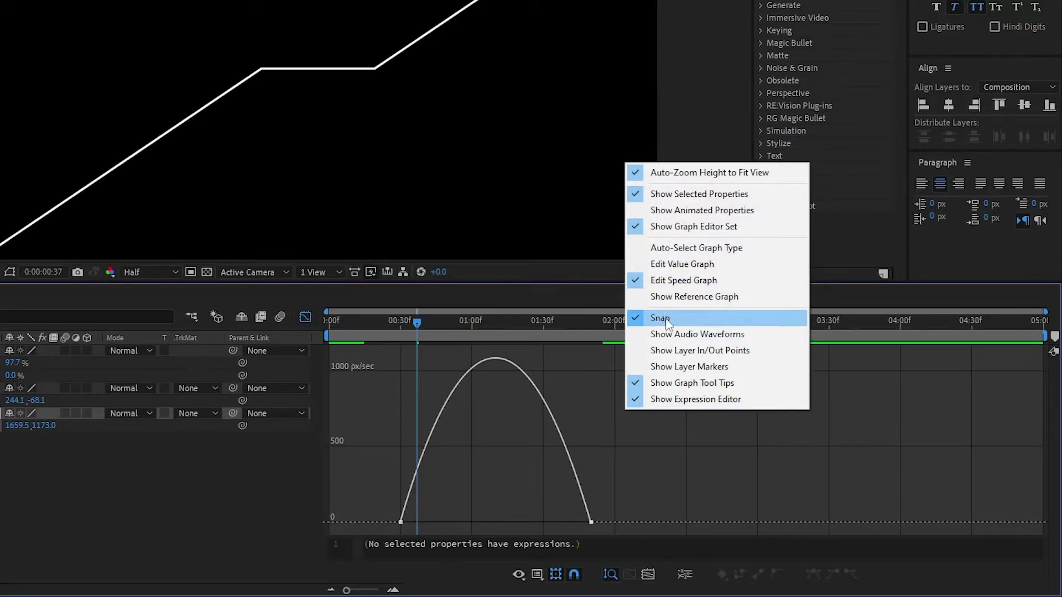
{"action": "left_click", "coordinate": [616, 500]}
{"action": "left_click_drag", "start_coordinate": [621, 503], "coordinate": [502, 520]}
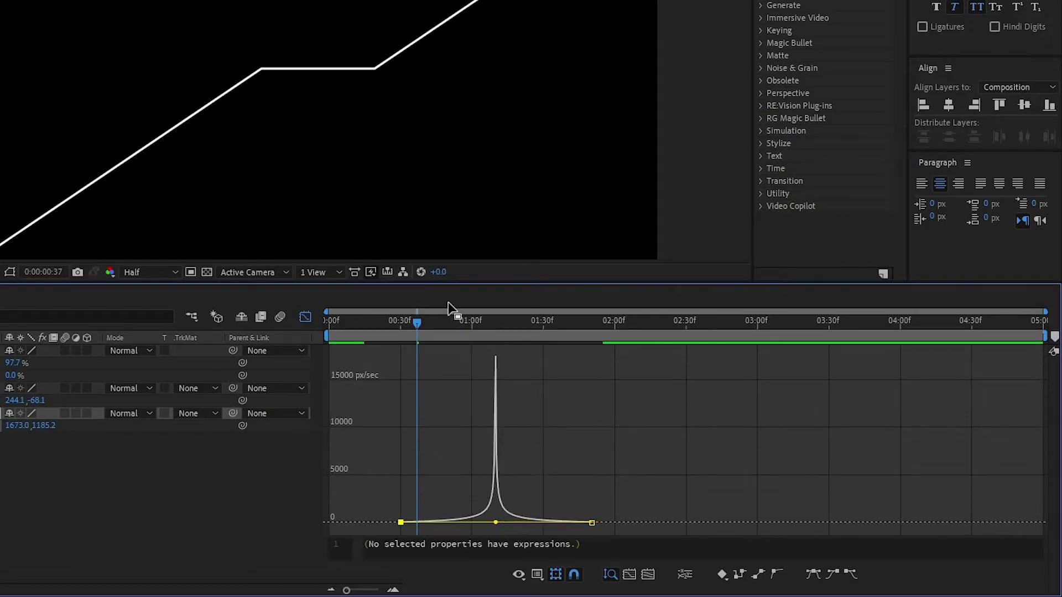
{"action": "left_click", "coordinate": [306, 317]}
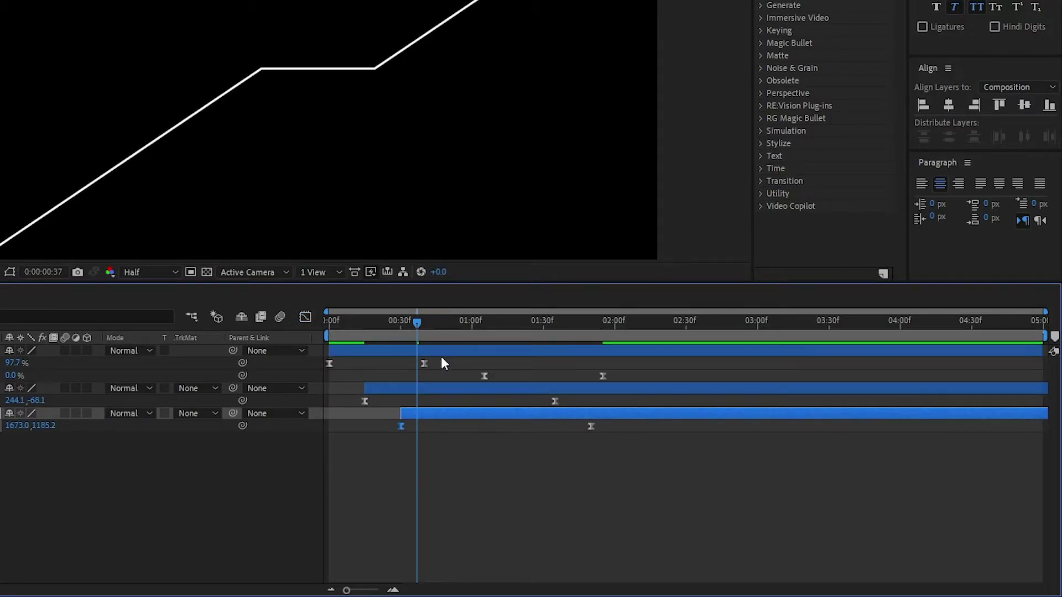
Preview the eased line and shape transition from 0:00:00:00 to 0:00:02:22
{"action": "left_click_drag", "start_coordinate": [406, 325], "coordinate": [330, 321]}
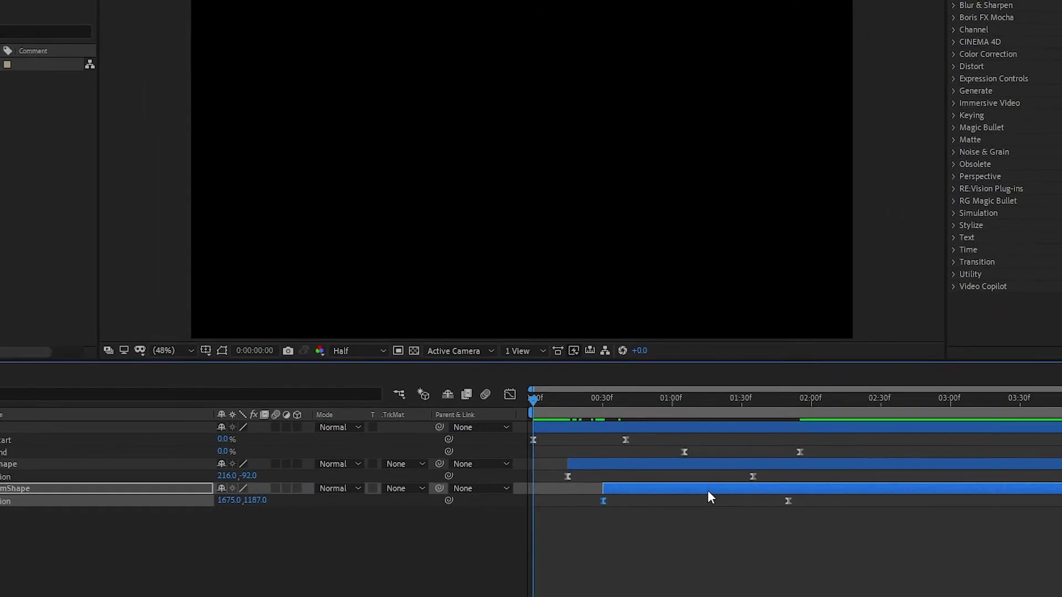
{"action": "key", "text": "space"}
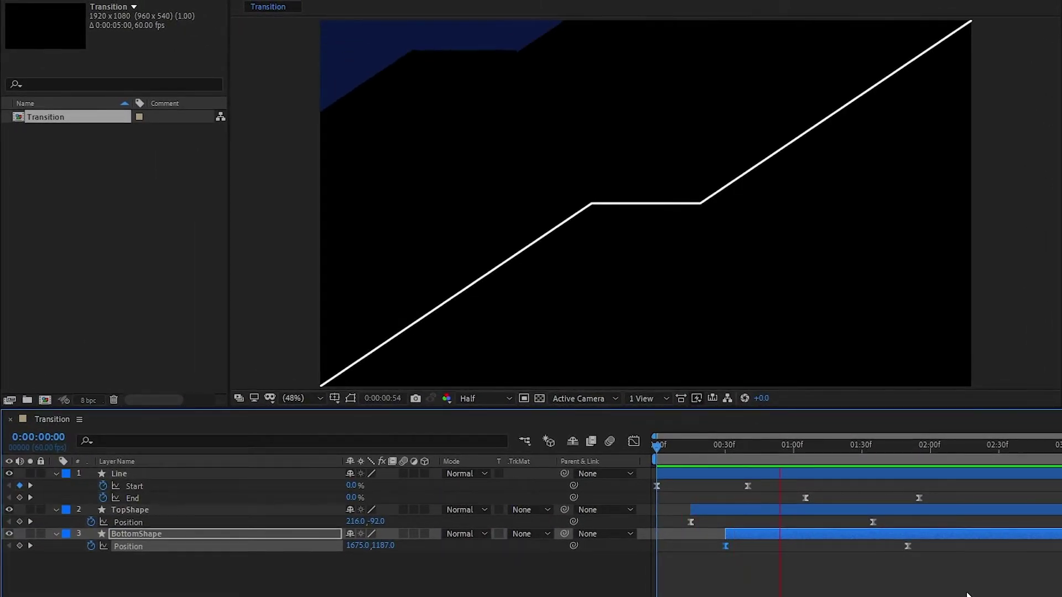
{"action": "key", "text": "space"}
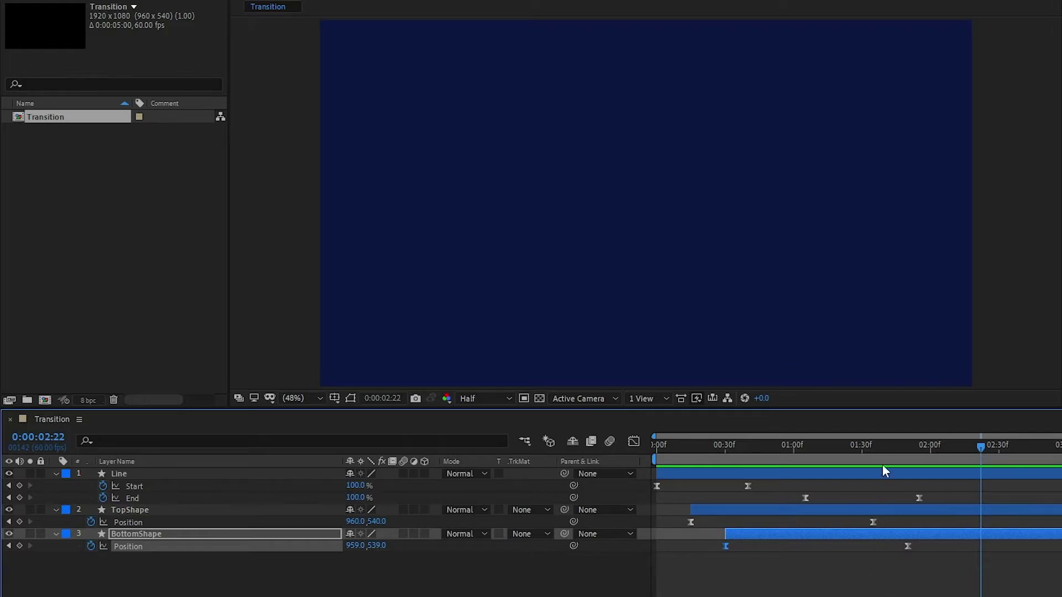
Paste a copy of TopShape's two Position keyframes at 0:00:02:05, 30 frames after its last keyframe
{"action": "left_click", "coordinate": [878, 509]}
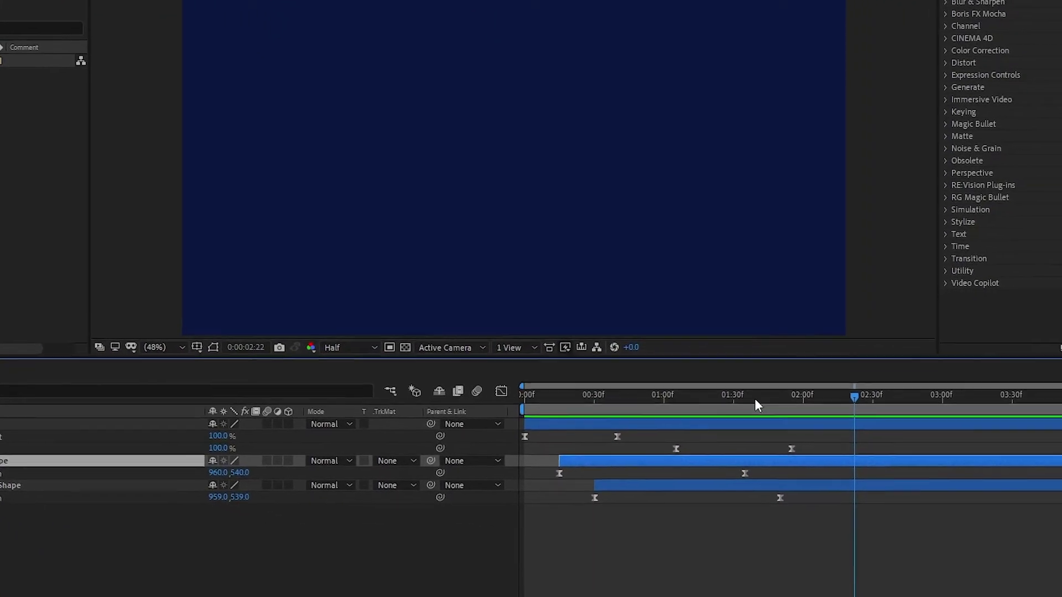
{"action": "left_click", "coordinate": [879, 445]}
{"action": "left_click_drag", "start_coordinate": [672, 370], "coordinate": [665, 370]}
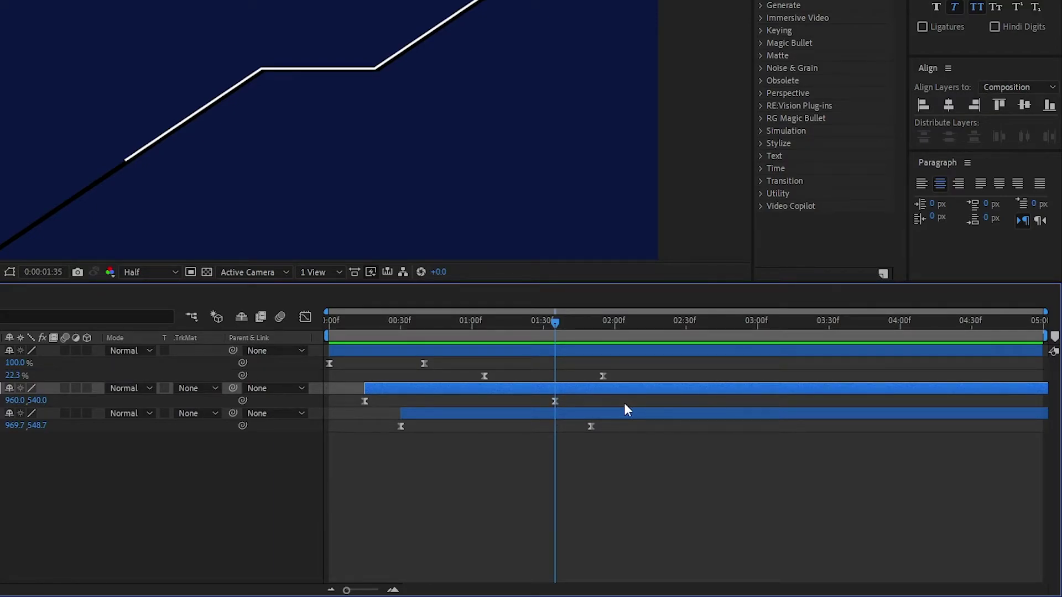
{"action": "key", "text": "shift+Page_Down"}
{"action": "key", "text": "shift+Page_Down"}
{"action": "key", "text": "shift+Page_Down"}
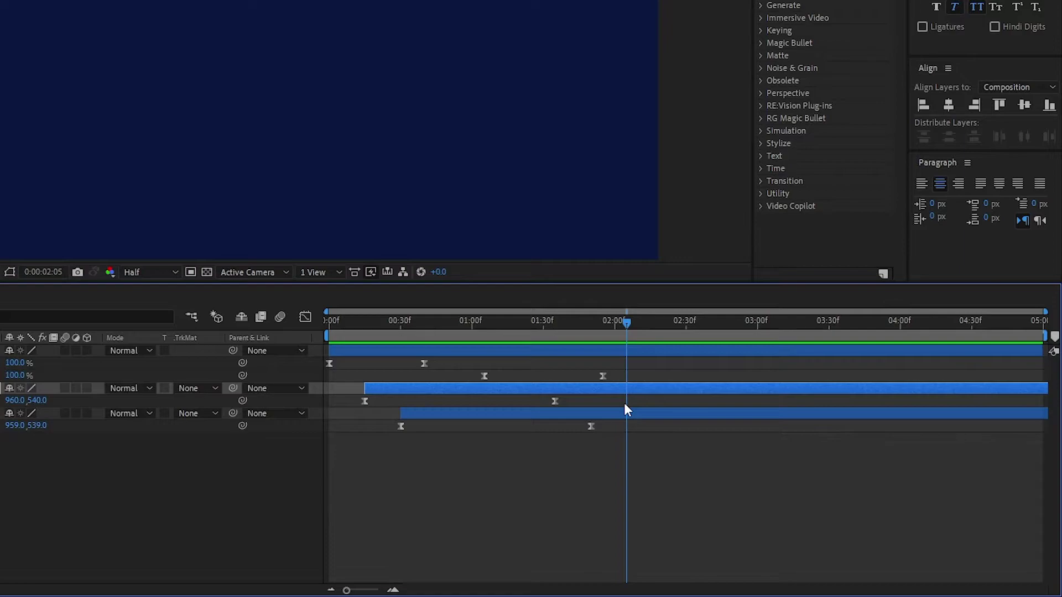
{"action": "left_click", "coordinate": [576, 399]}
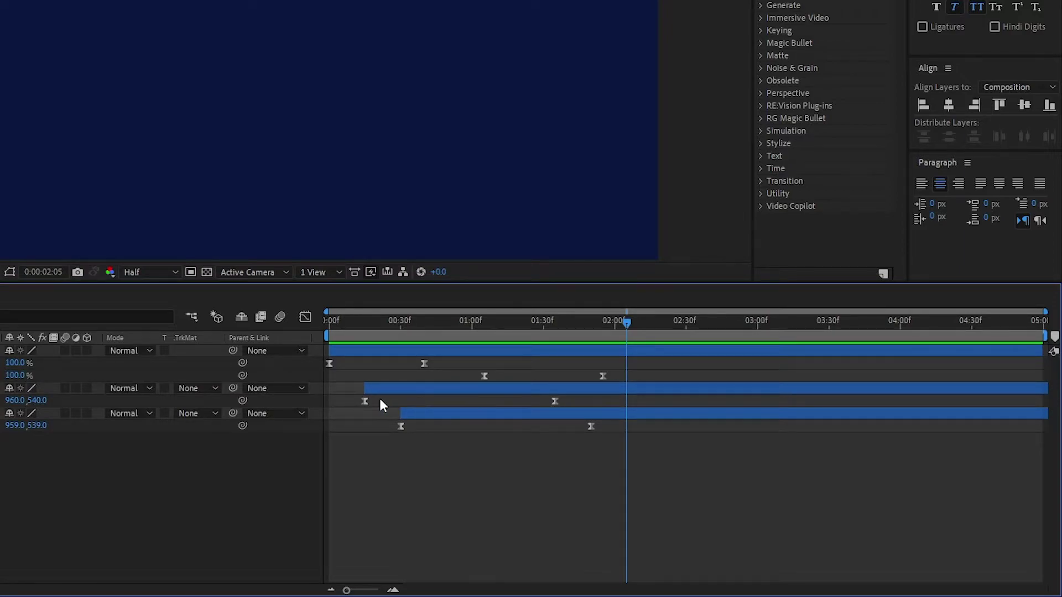
{"action": "left_click_drag", "start_coordinate": [351, 400], "coordinate": [574, 408]}
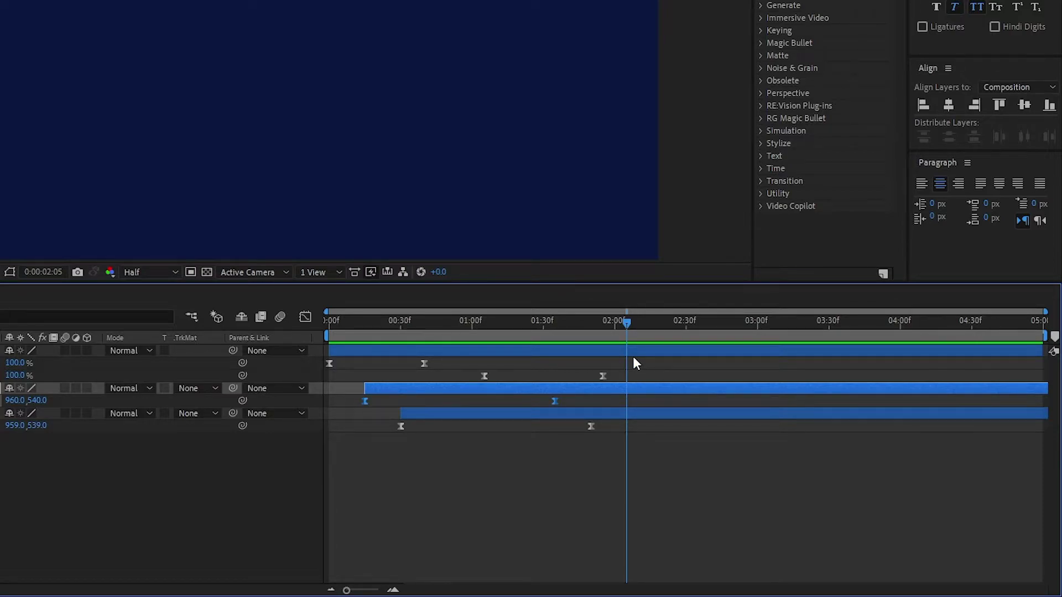
{"action": "key", "text": "ctrl+v"}
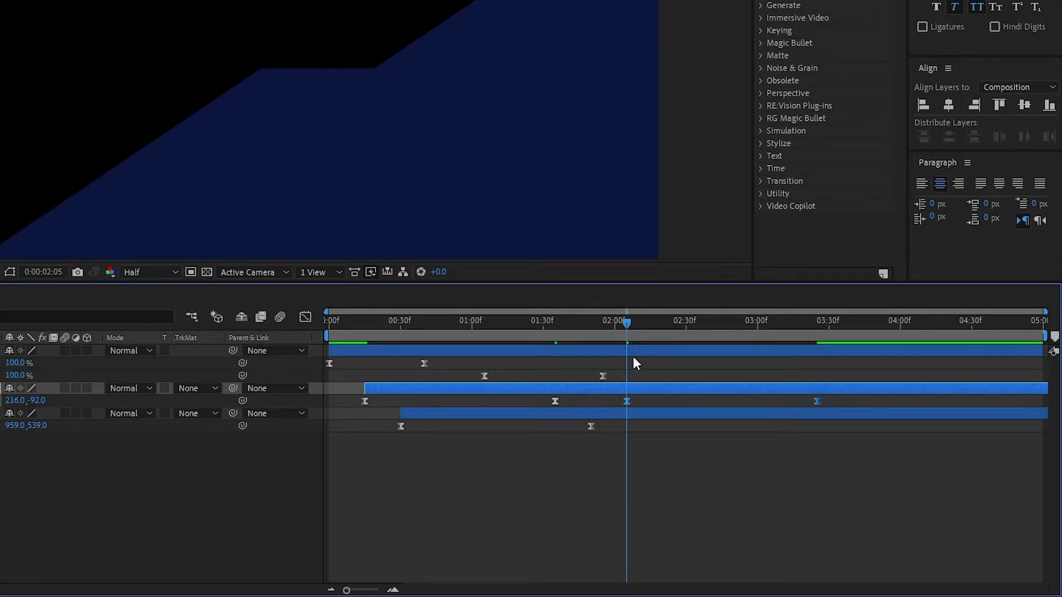
Time-reverse TopShape's pasted Position keyframes so the shape moves back out
{"action": "right_click", "coordinate": [626, 401]}
{"action": "mouse_move", "coordinate": [717, 594]}
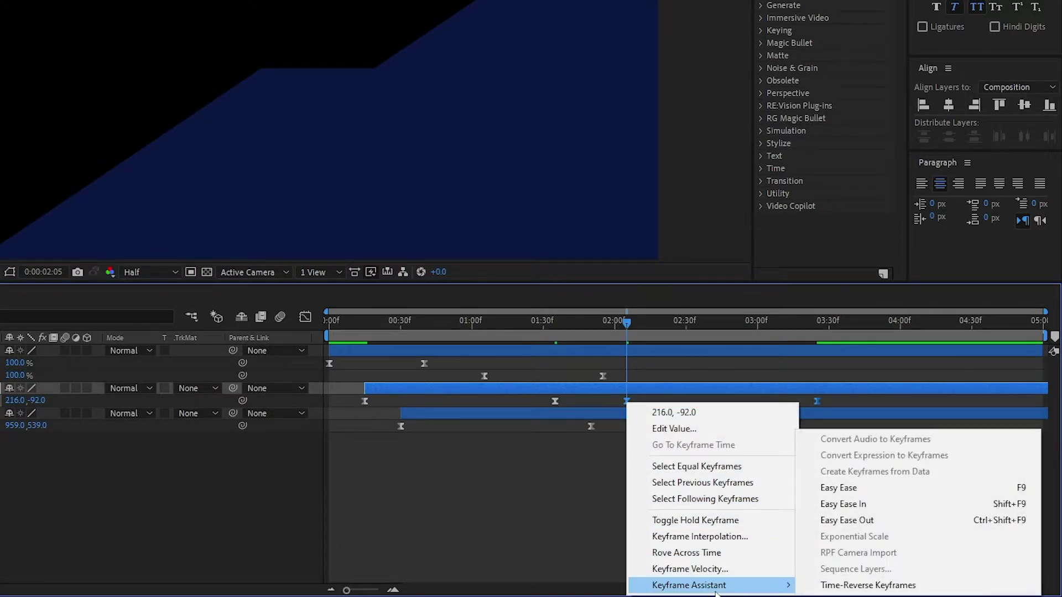
{"action": "left_click", "coordinate": [832, 589]}
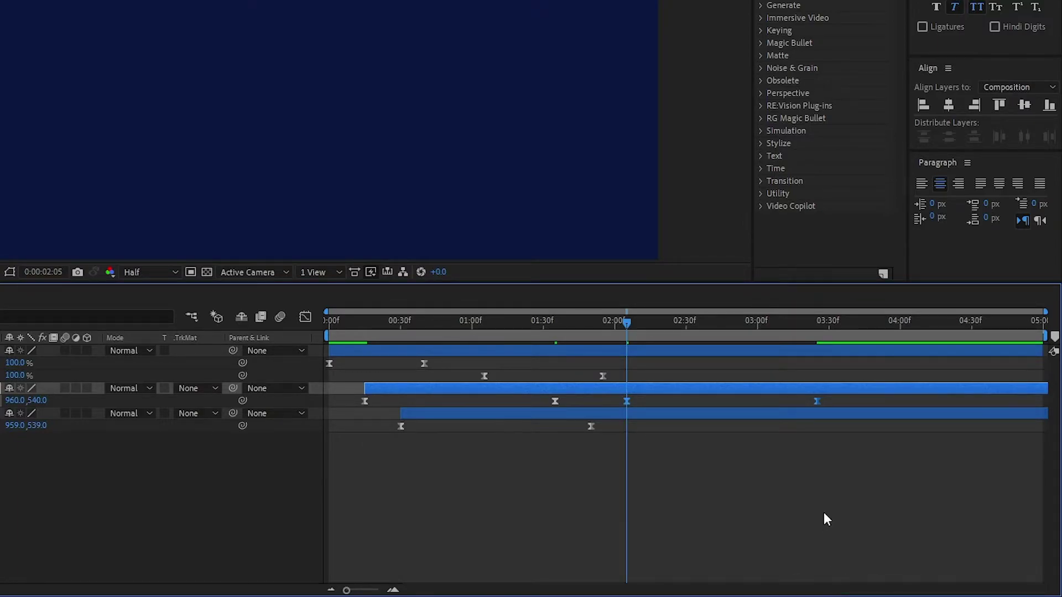
Paste a time-reversed copy of BottomShape's two Position keyframes at 0:00:02:05 and preview the exit motion
{"action": "left_click_drag", "start_coordinate": [608, 431], "coordinate": [363, 427]}
{"action": "key", "text": "ctrl+v"}
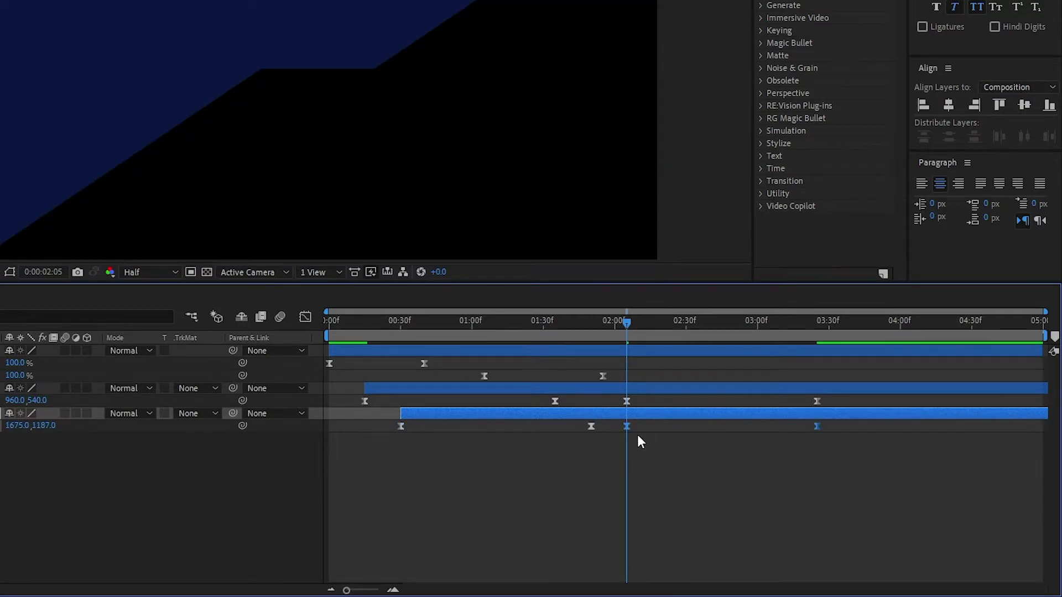
{"action": "right_click", "coordinate": [626, 427]}
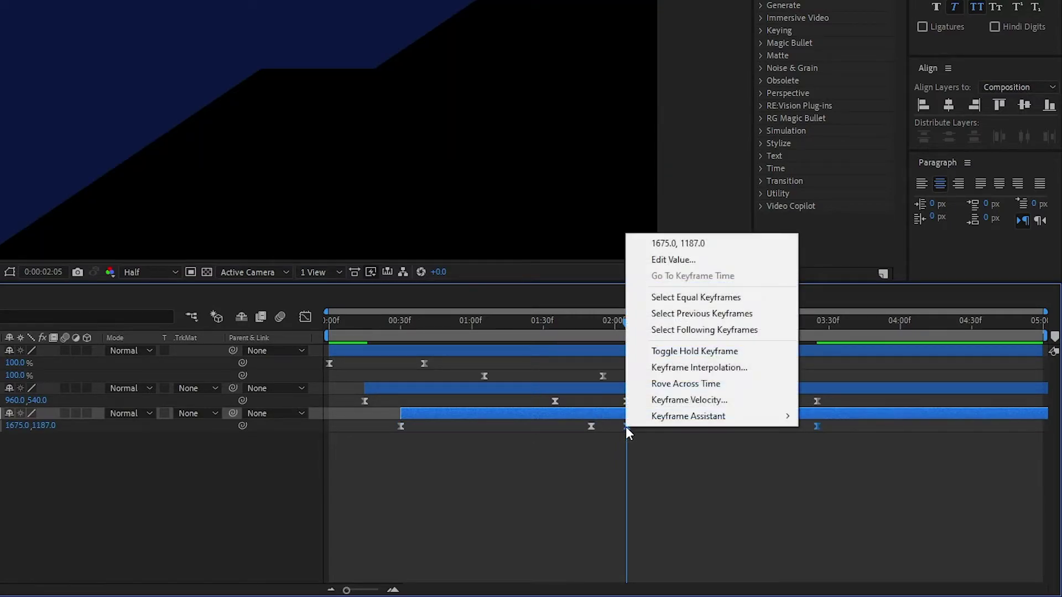
{"action": "mouse_move", "coordinate": [689, 424]}
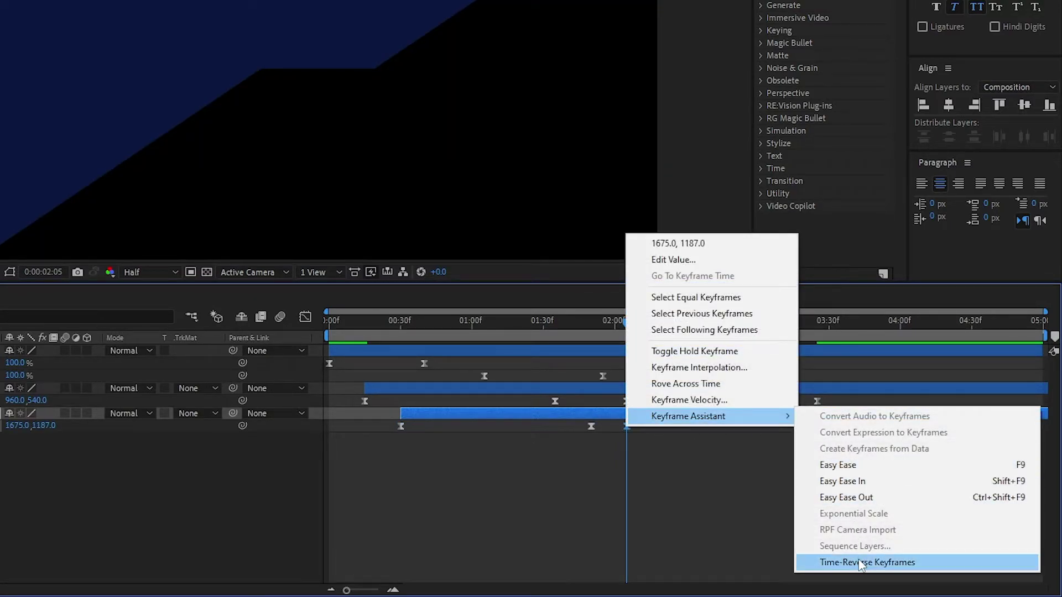
{"action": "left_click", "coordinate": [867, 561]}
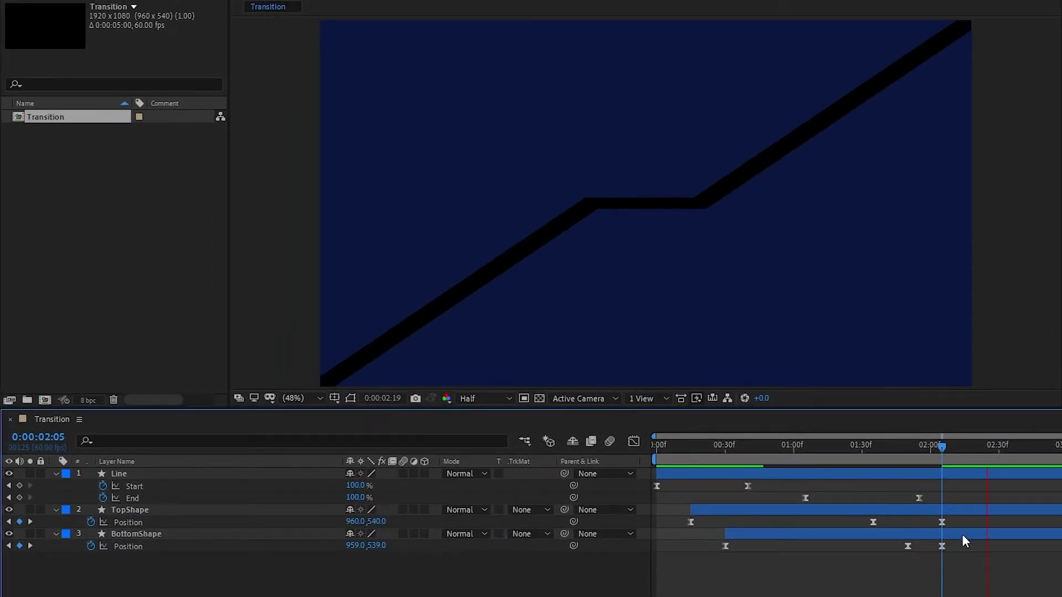
{"action": "key", "text": "space"}
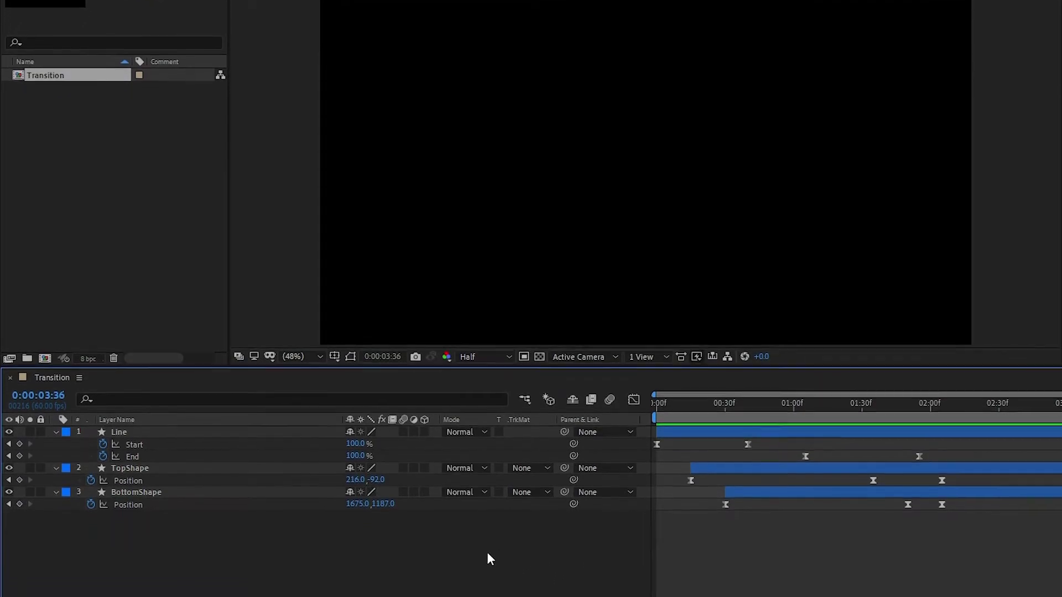
Collapse all layer properties and enable motion blur on Line, TopShape, BottomShape and the composition, checking the blur around 0:00:01:17
{"action": "key", "text": "ctrl+a"}
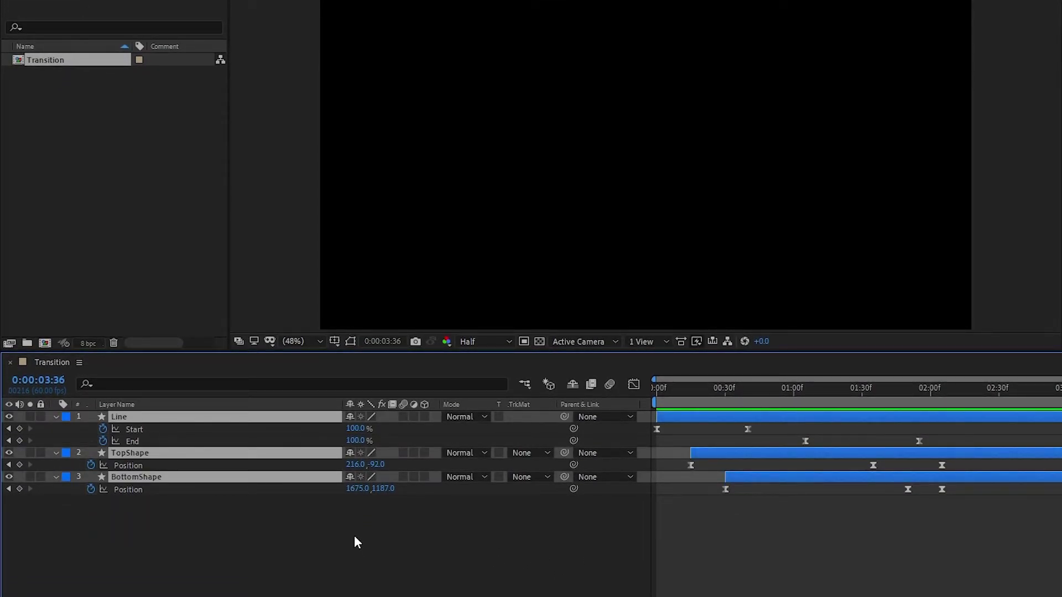
{"action": "key", "text": "u"}
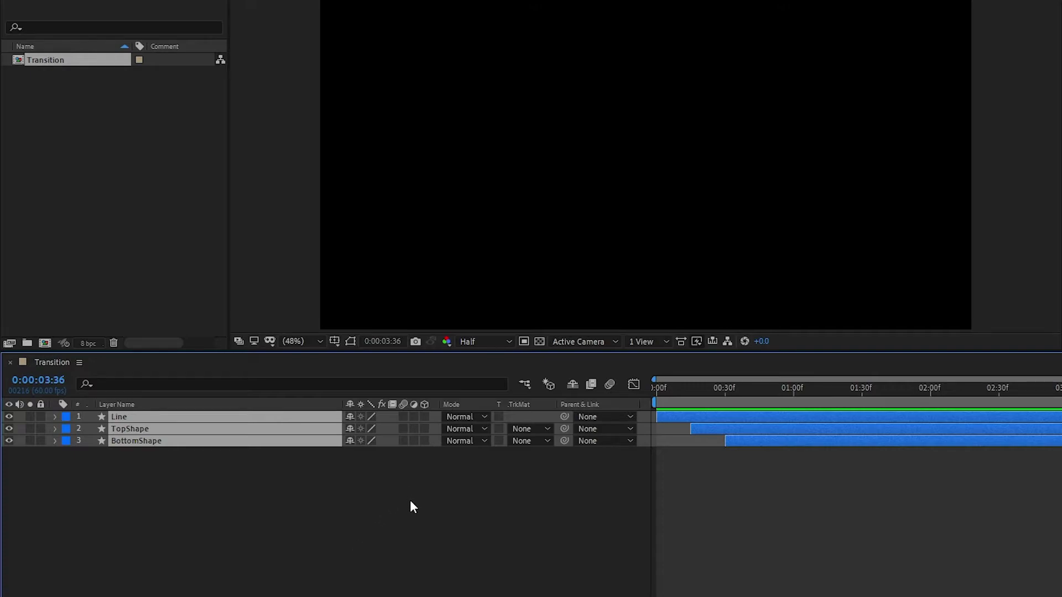
{"action": "left_click_drag", "start_coordinate": [406, 417], "coordinate": [413, 438]}
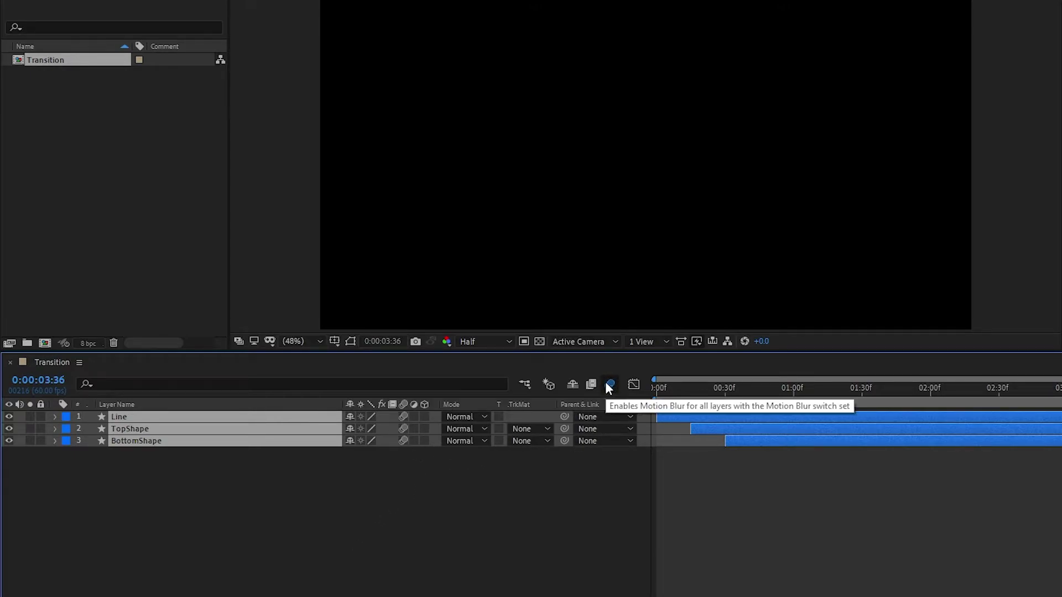
{"action": "left_click", "coordinate": [592, 488]}
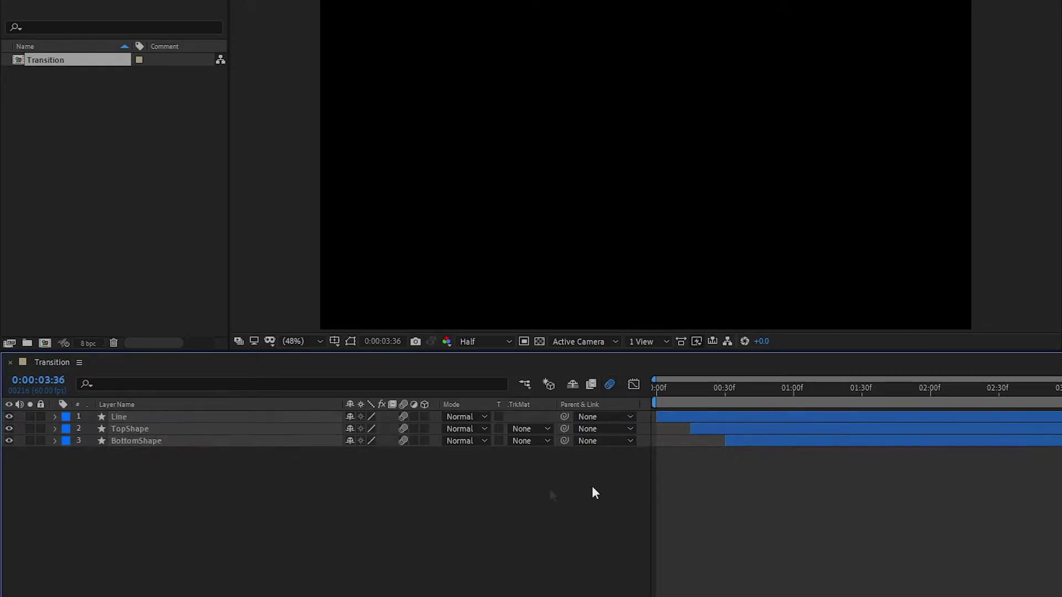
{"action": "left_click_drag", "start_coordinate": [915, 406], "coordinate": [833, 423]}
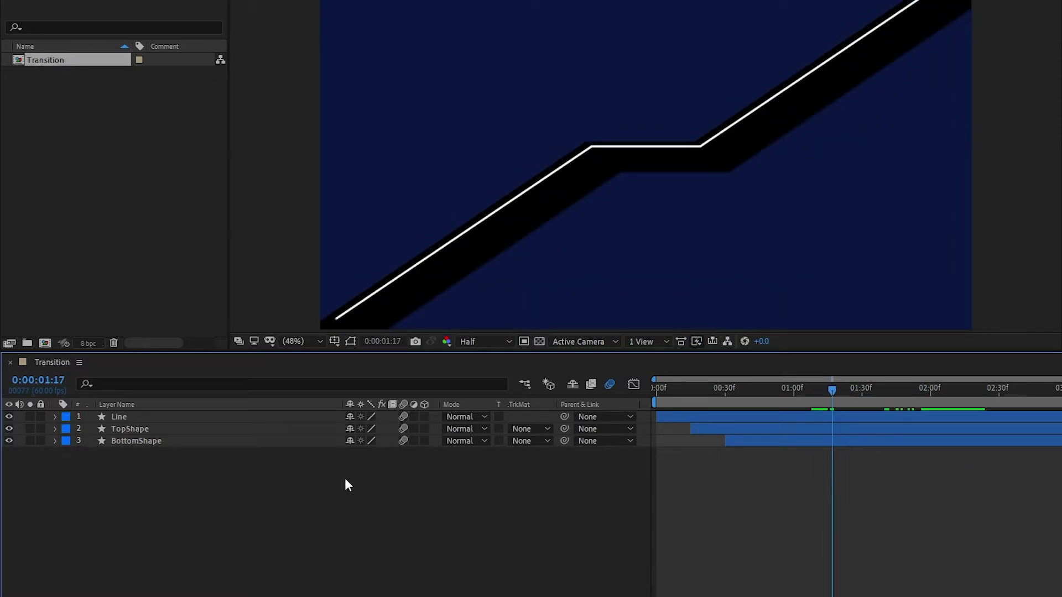
Pre-compose TopShape and BottomShape into a composition named Shapes, moving all attributes and adjusting its duration to the selected layers
{"action": "left_click_drag", "start_coordinate": [131, 465], "coordinate": [118, 429]}
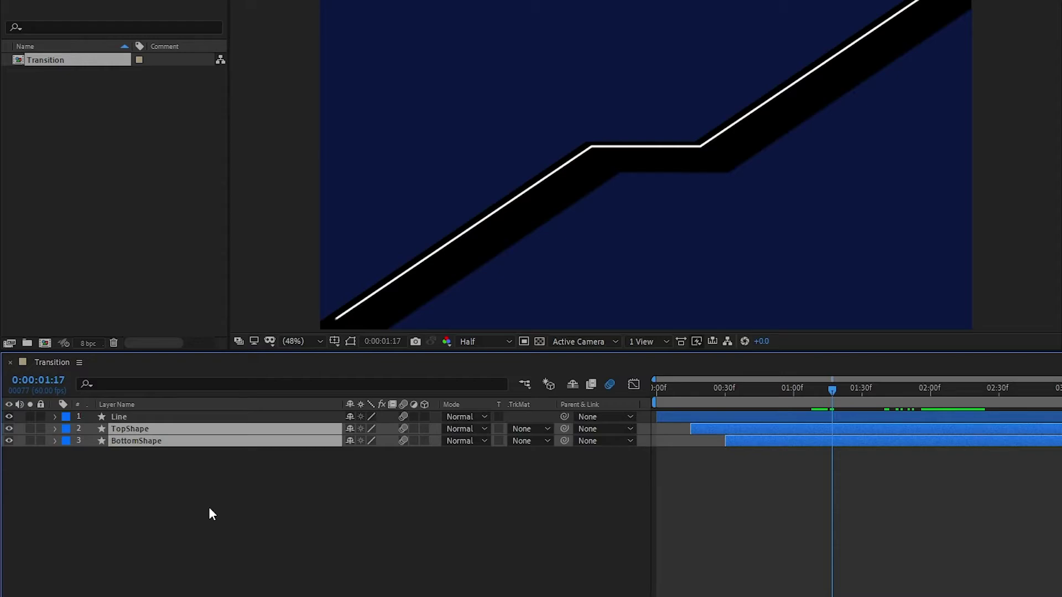
{"action": "key", "text": "ctrl+shift+c"}
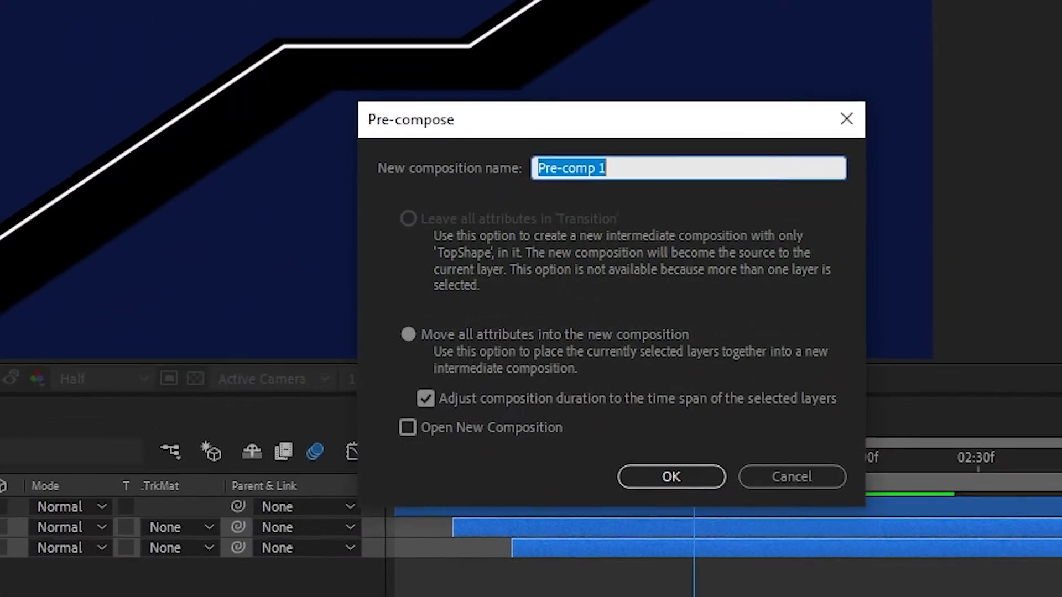
{"action": "type", "text": "Shapes"}
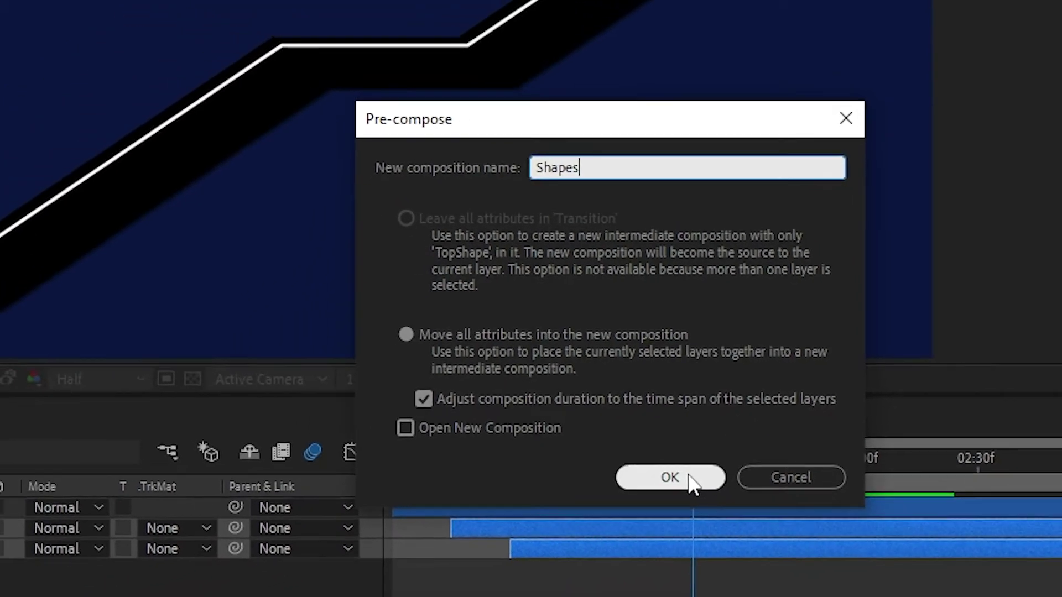
{"action": "left_click", "coordinate": [690, 479]}
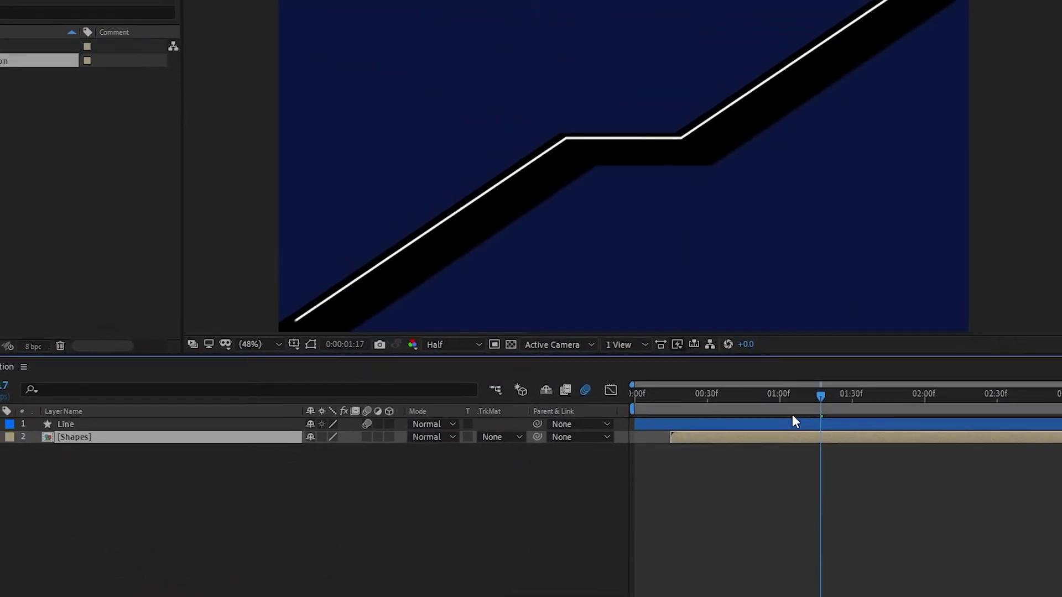
Duplicate the Shapes layer and rename the upper copy LighterShapes
{"action": "left_click", "coordinate": [293, 431]}
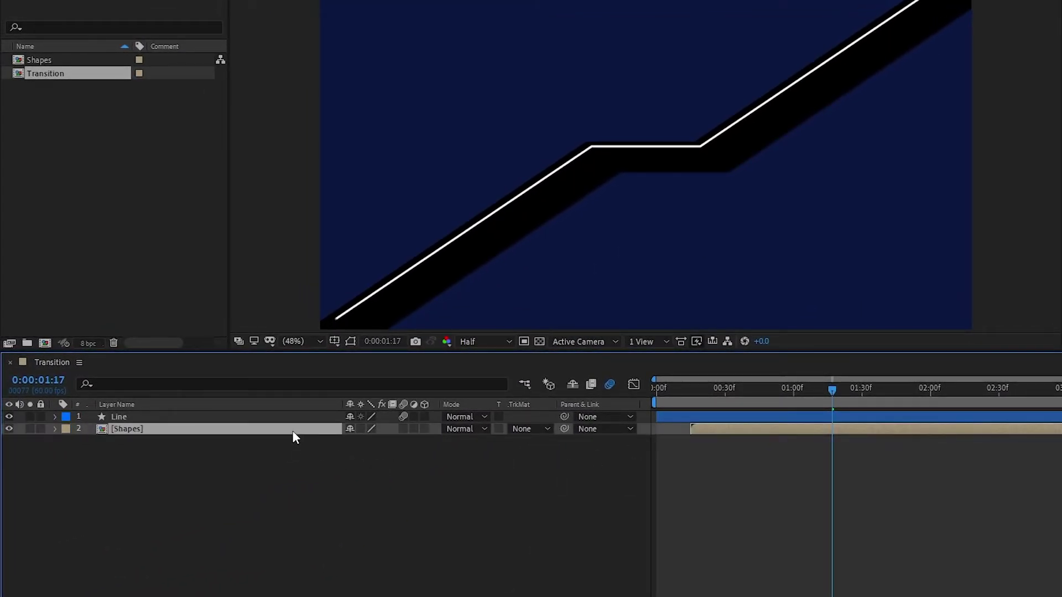
{"action": "key", "text": "ctrl+d"}
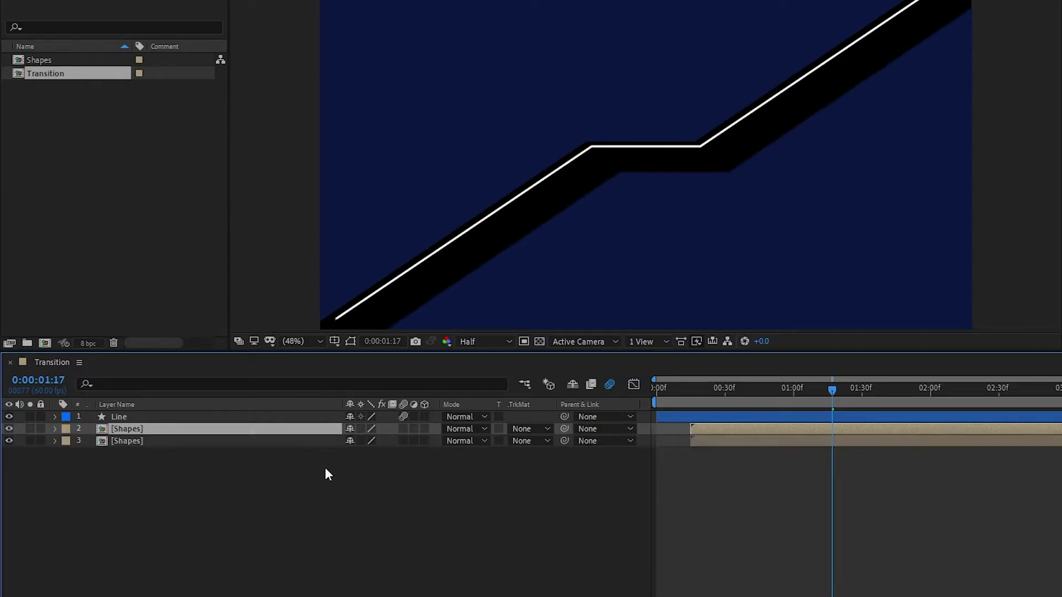
{"action": "key", "text": "Return"}
{"action": "type", "text": "LighterS"}
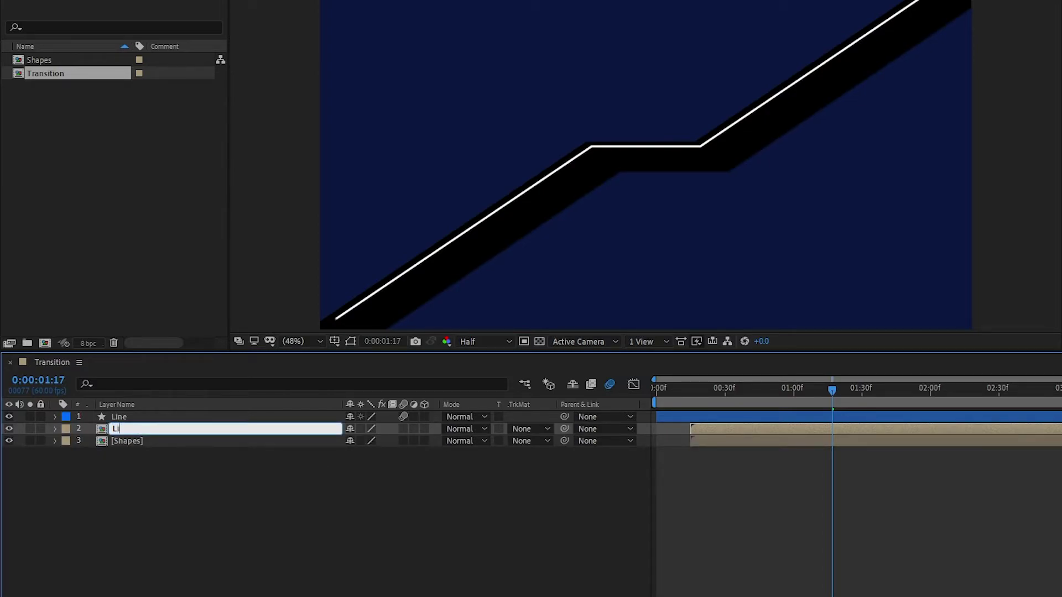
{"action": "type", "text": "hapes"}
{"action": "key", "text": "Return"}
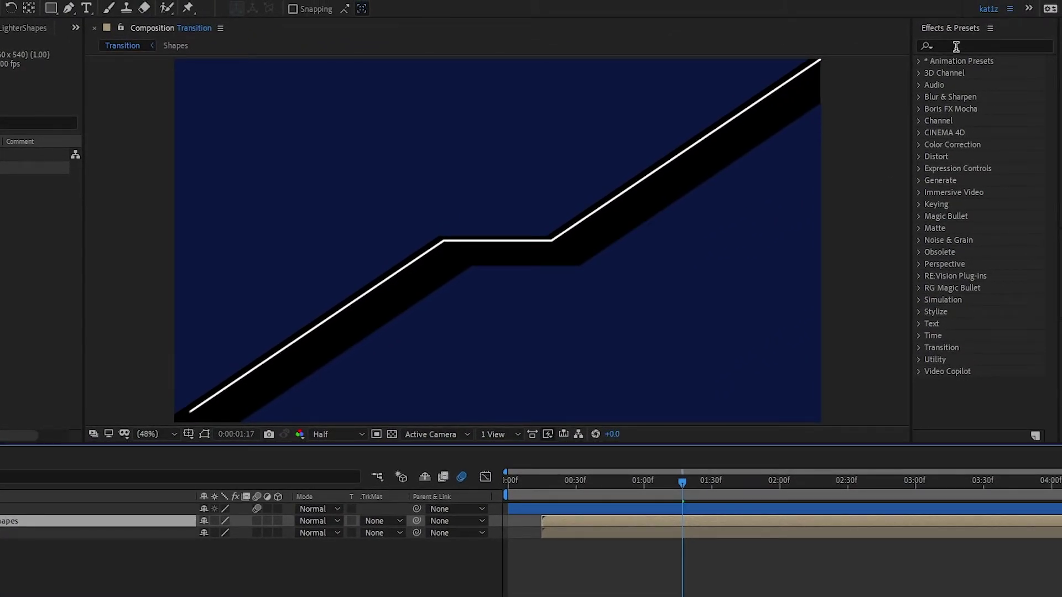
Apply the Fill effect to LighterShapes and set its color to the lighter blue 1A3DA6
{"action": "left_click", "coordinate": [118, 7]}
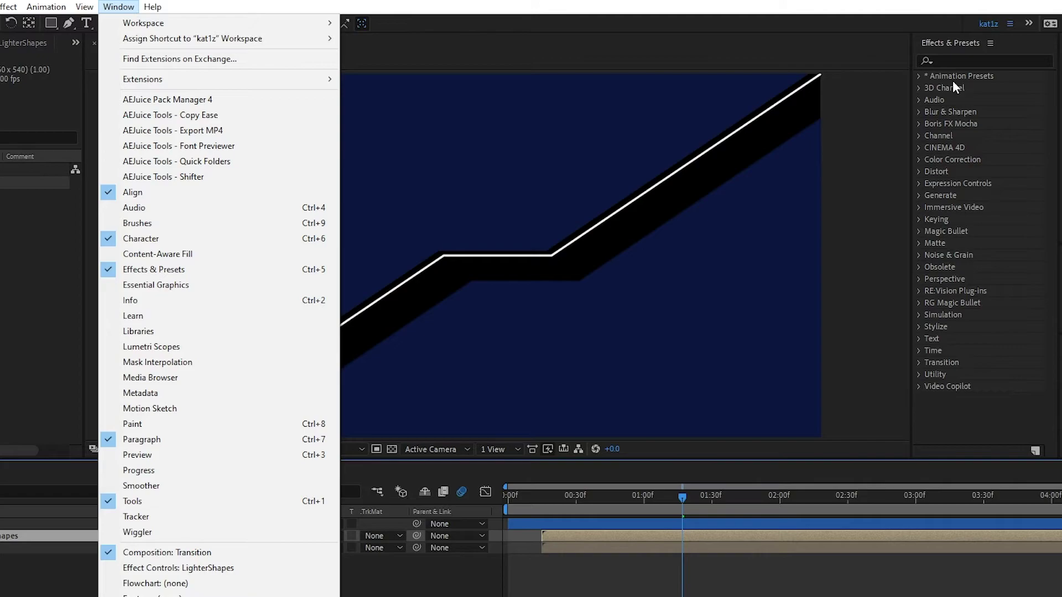
{"action": "left_click", "coordinate": [973, 61]}
{"action": "type", "text": "fil"}
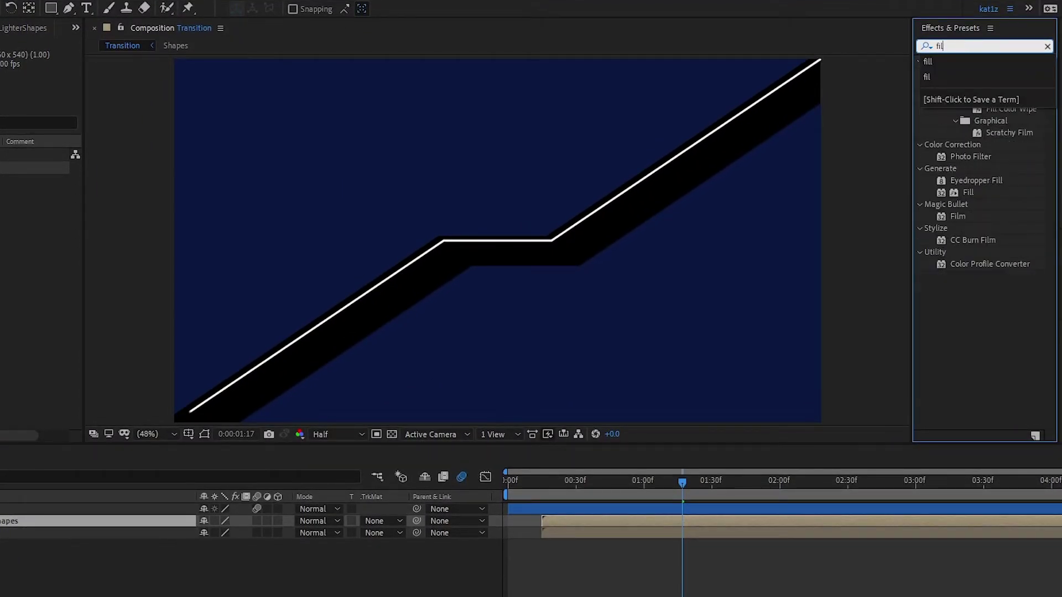
{"action": "type", "text": "l"}
{"action": "left_click_drag", "start_coordinate": [964, 146], "coordinate": [575, 519]}
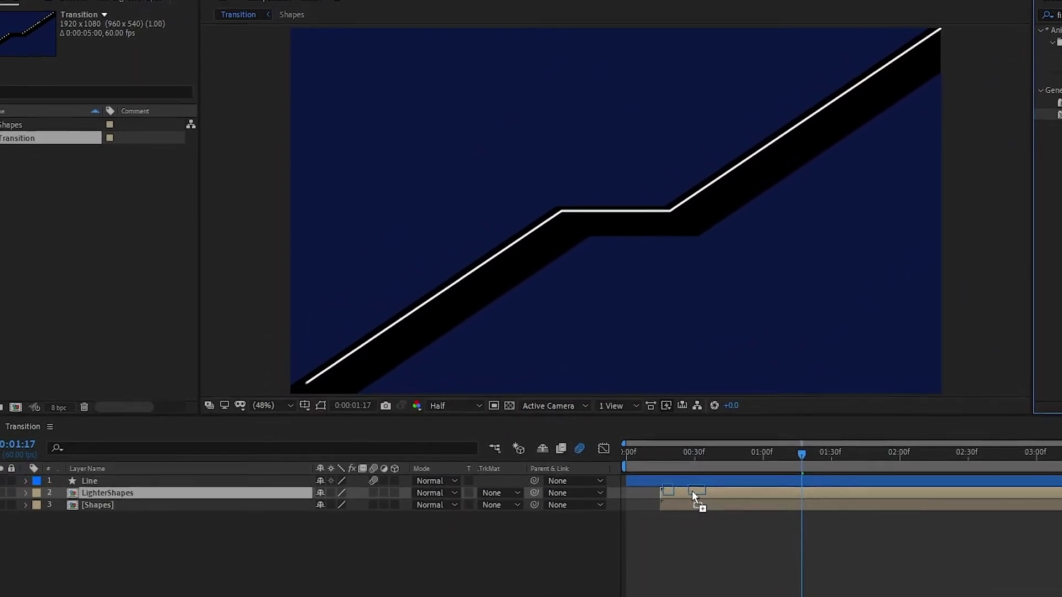
{"action": "left_click_drag", "start_coordinate": [690, 491], "coordinate": [692, 495]}
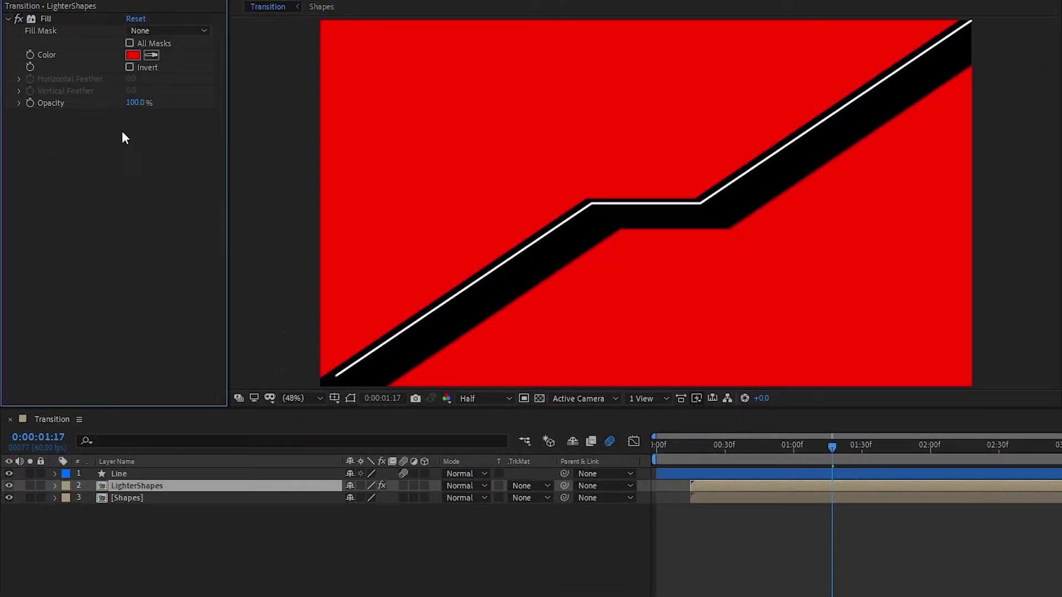
{"action": "left_click", "coordinate": [133, 54]}
{"action": "type", "text": "1A3DA6"}
{"action": "left_click", "coordinate": [1015, 361]}
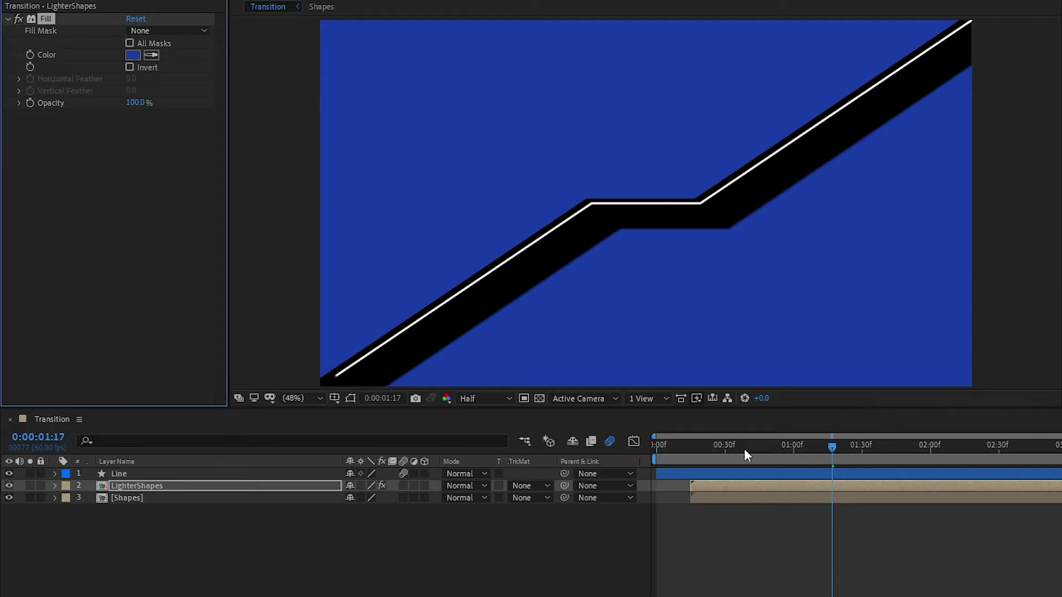
Shift the LighterShapes layer to start at 0:00:00:25, 10 frames after Shapes, and preview the transition from the beginning
{"action": "left_click_drag", "start_coordinate": [703, 447], "coordinate": [693, 450]}
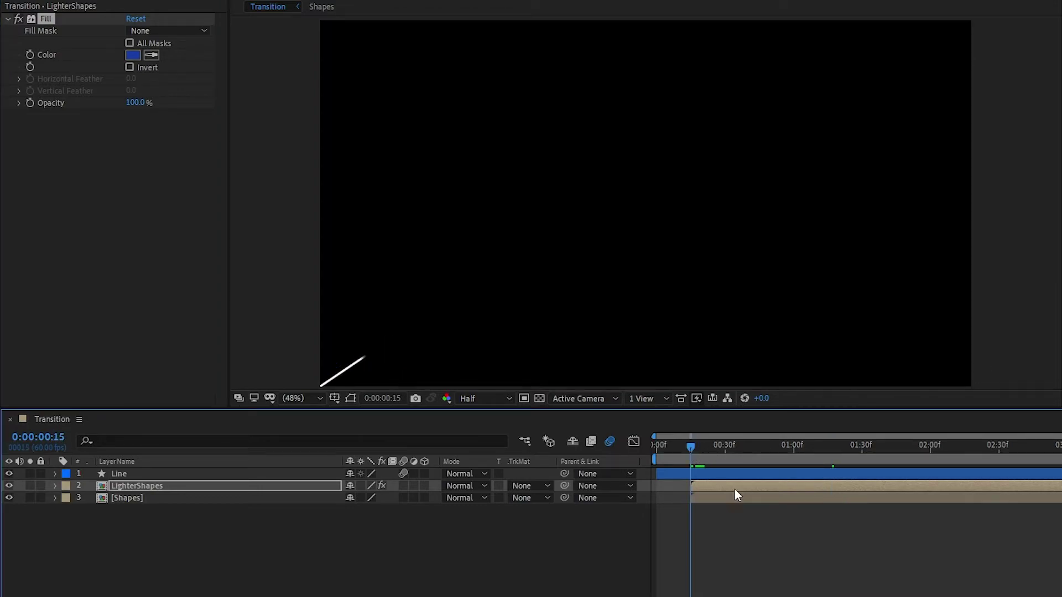
{"action": "key", "text": "space"}
{"action": "left_click_drag", "start_coordinate": [731, 485], "coordinate": [765, 489]}
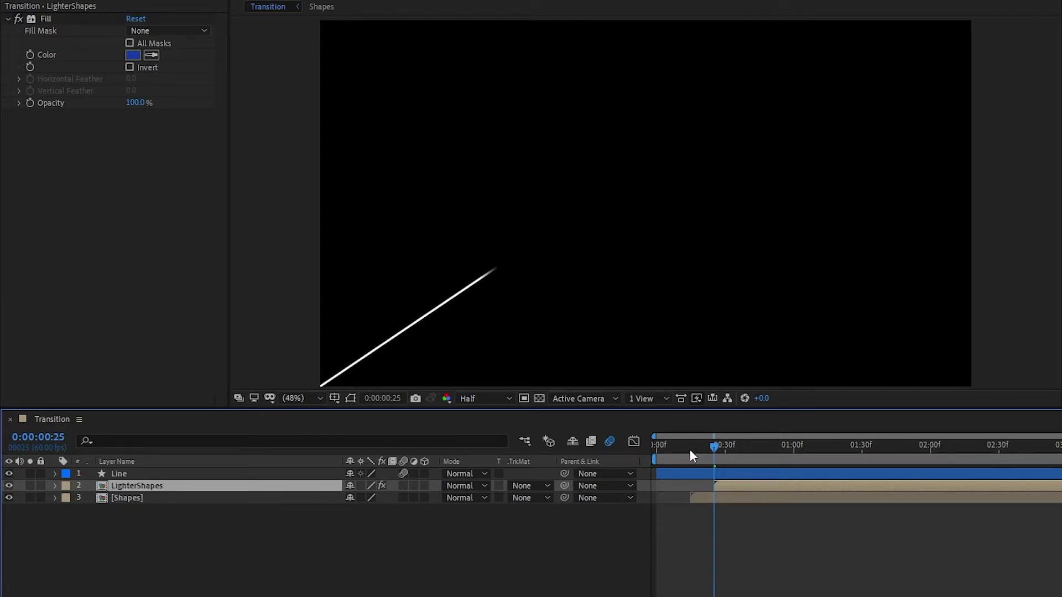
{"action": "left_click_drag", "start_coordinate": [686, 447], "coordinate": [640, 452]}
{"action": "key", "text": "space"}
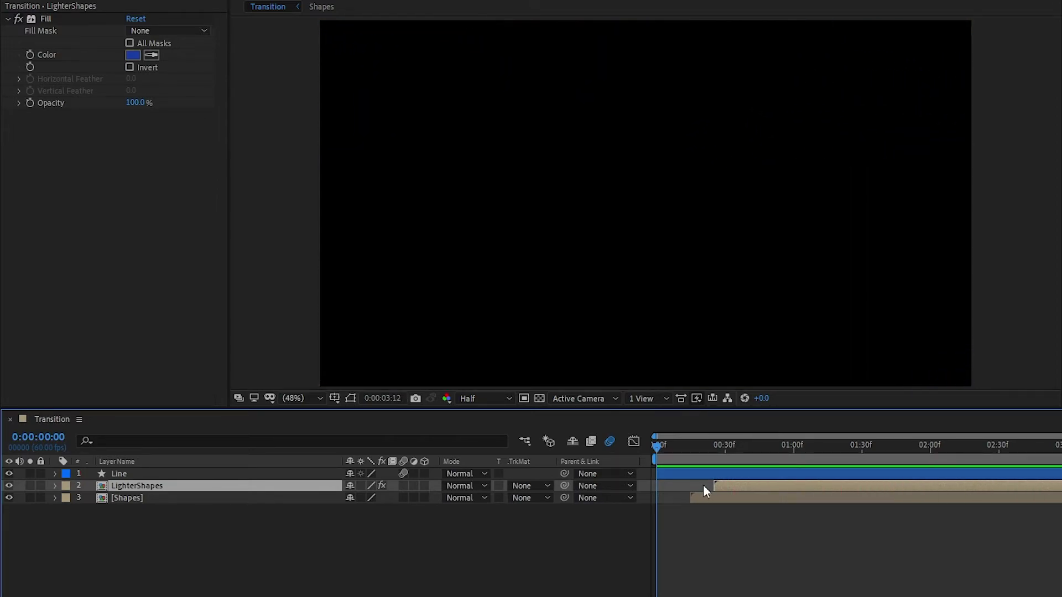
Shift the LighterShapes layer so that it starts at 0:00:00:30
{"action": "left_click", "coordinate": [714, 446]}
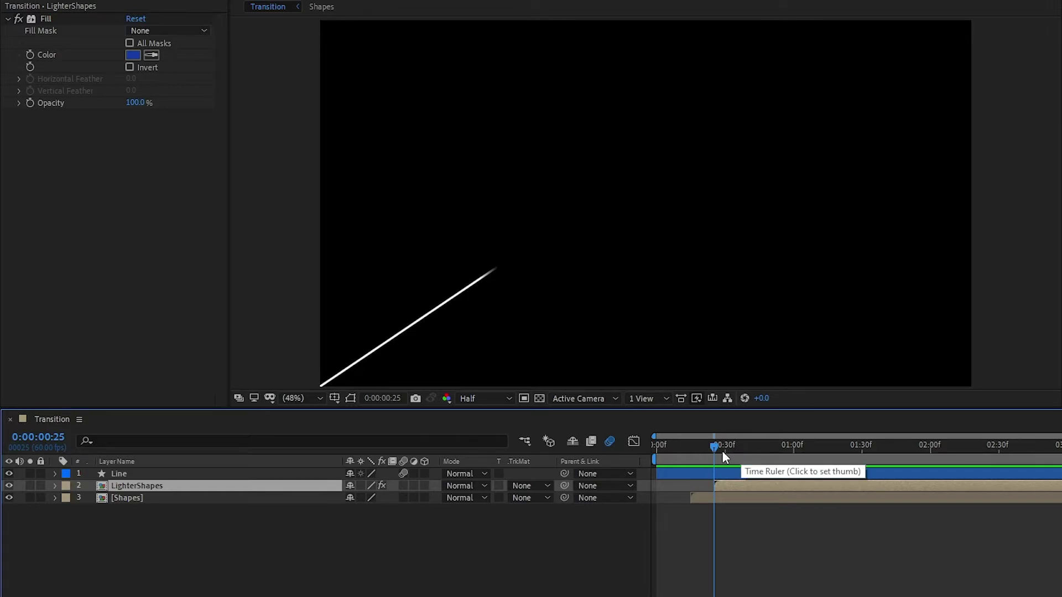
{"action": "left_click_drag", "start_coordinate": [715, 447], "coordinate": [725, 448]}
{"action": "left_click_drag", "start_coordinate": [727, 487], "coordinate": [736, 481]}
Preview the transition from the beginning and end the work area at 0:00:03:20
{"action": "left_click_drag", "start_coordinate": [667, 446], "coordinate": [656, 475]}
{"action": "key", "text": "space"}
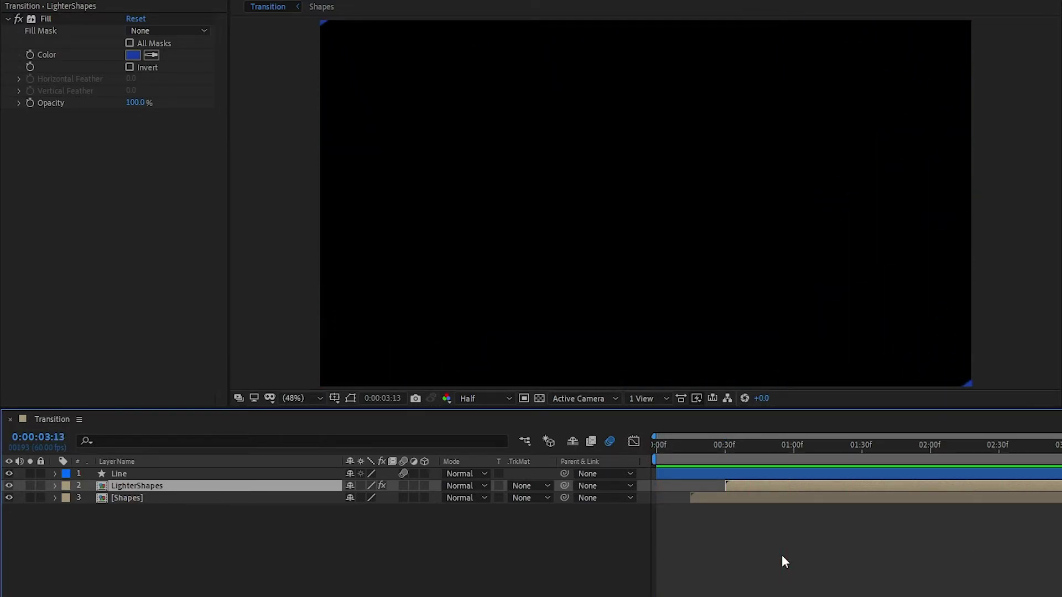
{"action": "left_click_drag", "start_coordinate": [821, 346], "coordinate": [837, 346]}
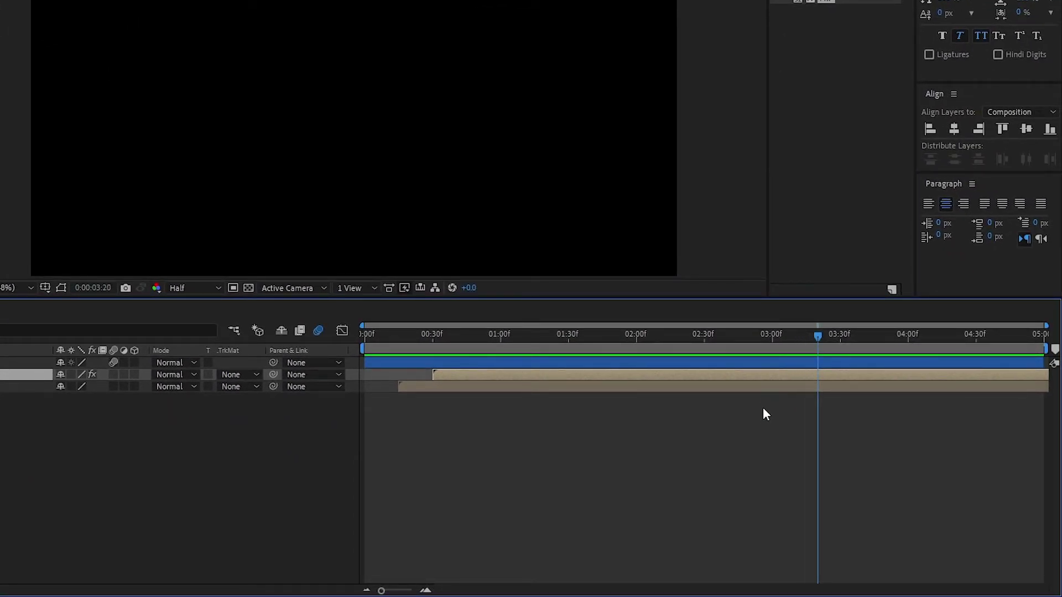
{"action": "key", "text": "n"}
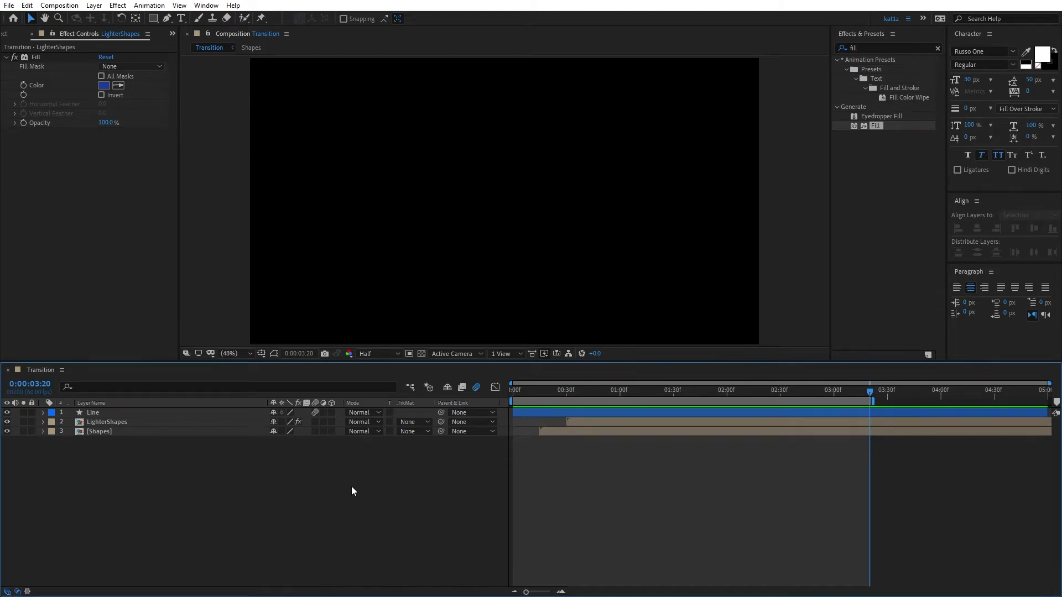
Import [512x512] Logo.png into the project and place it in the Transition composition between the Line and LighterShapes layers
{"action": "left_click", "coordinate": [12, 35]}
{"action": "key", "text": "ctrl+n"}
{"action": "left_click_drag", "start_coordinate": [0, 293], "coordinate": [103, 238]}
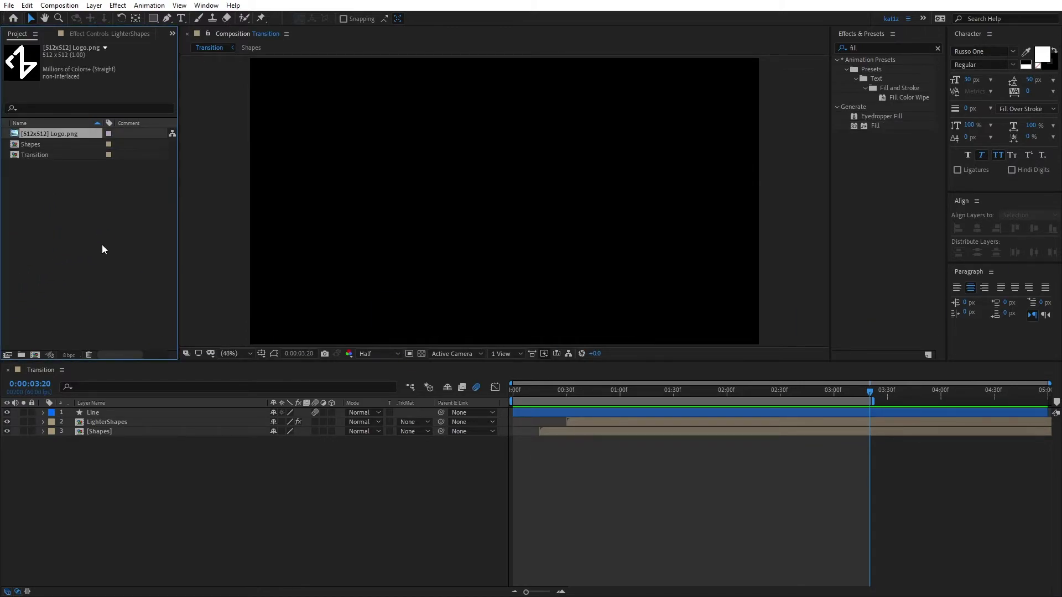
{"action": "left_click_drag", "start_coordinate": [56, 157], "coordinate": [136, 417]}
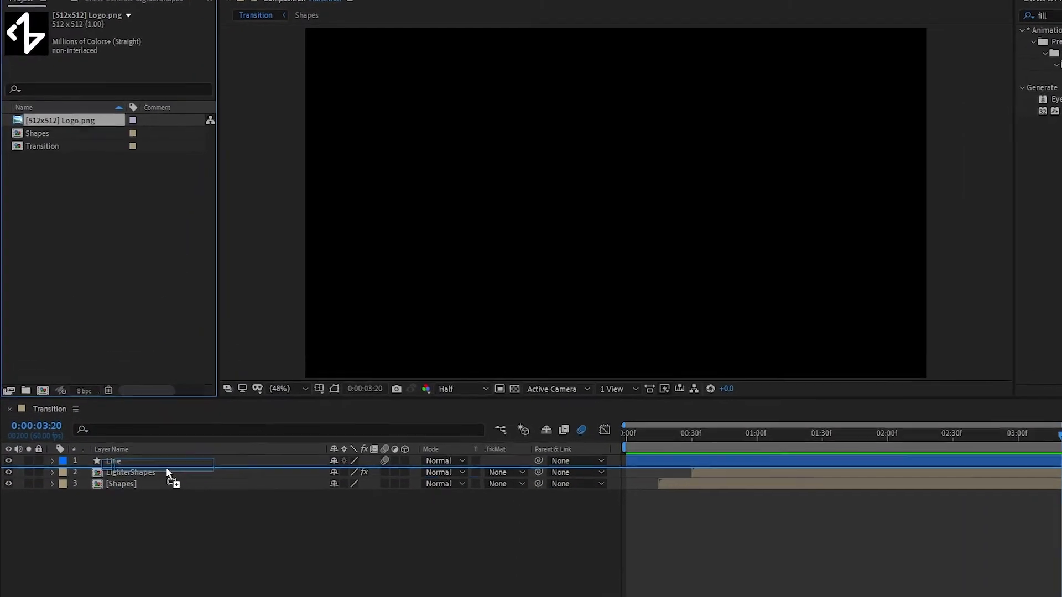
{"action": "left_click_drag", "start_coordinate": [166, 469], "coordinate": [167, 473]}
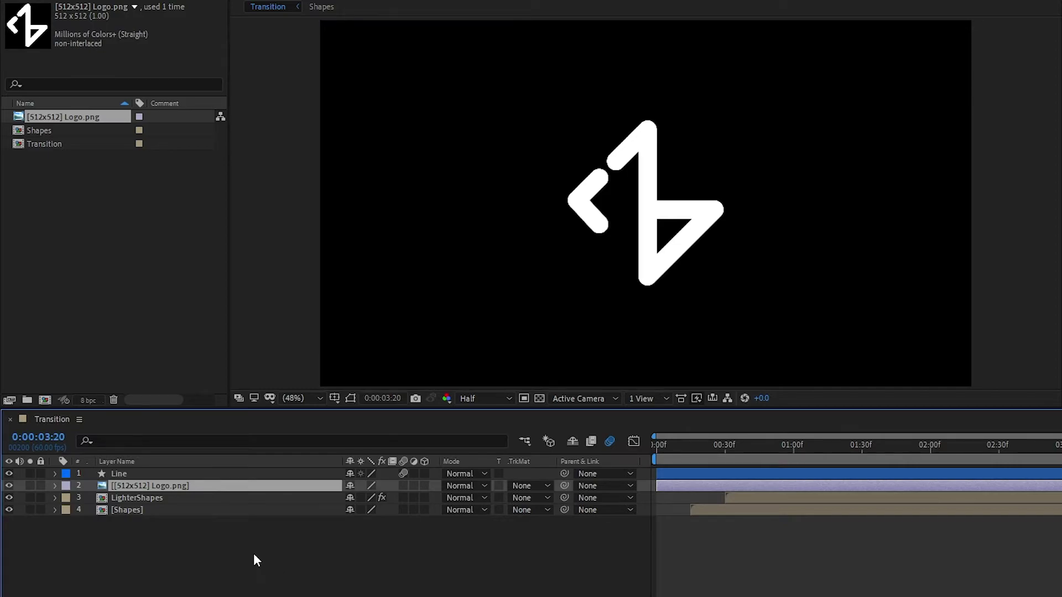
Pre-compose the logo layer into a composition named LogoComp, leaving all attributes in Transition
{"action": "key", "text": "ctrl+shift+c"}
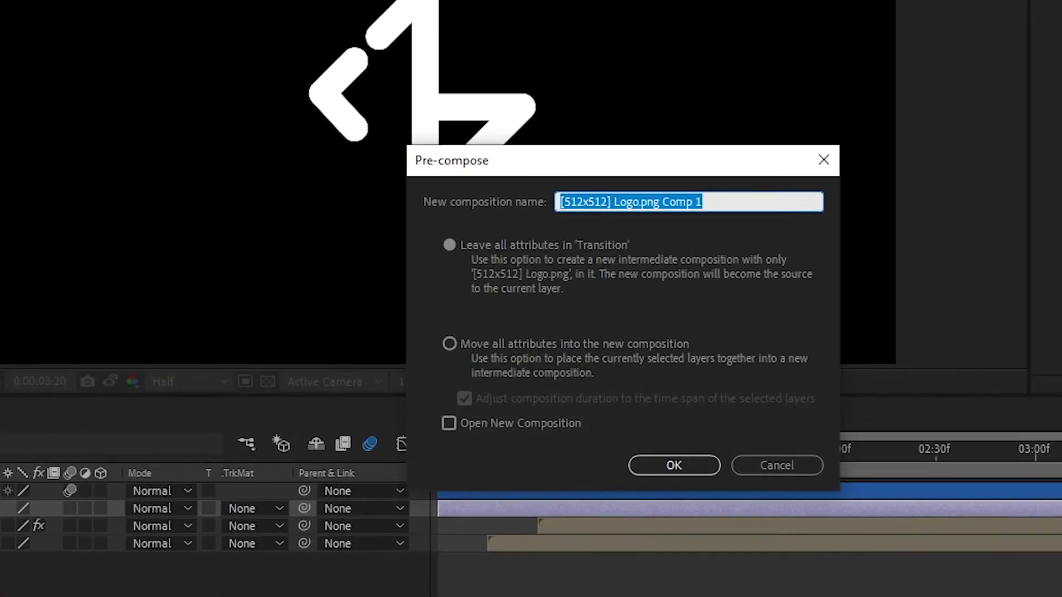
{"action": "type", "text": "LogoComp"}
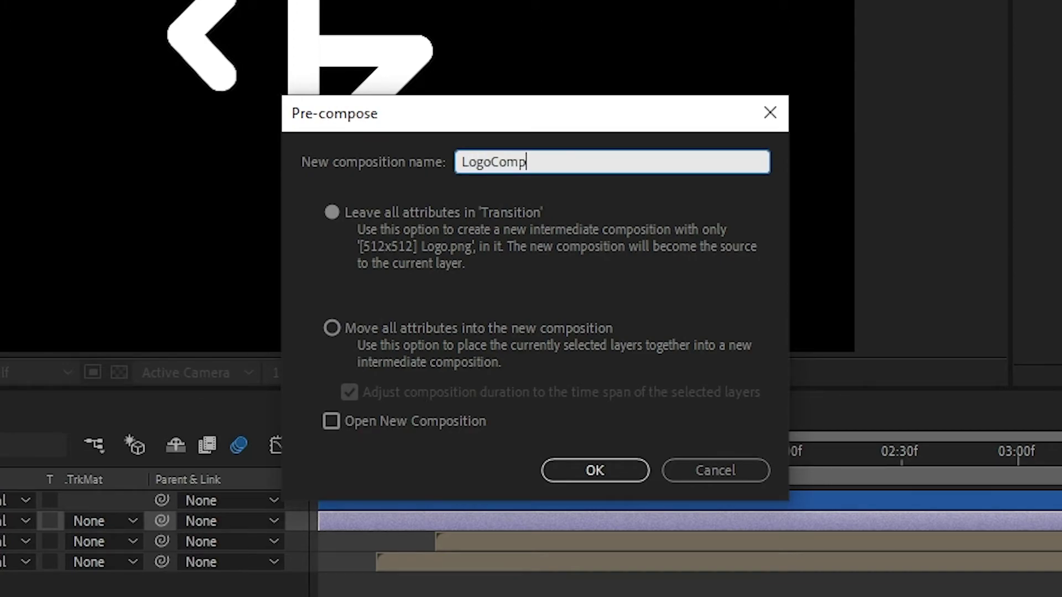
{"action": "key", "text": "Return"}
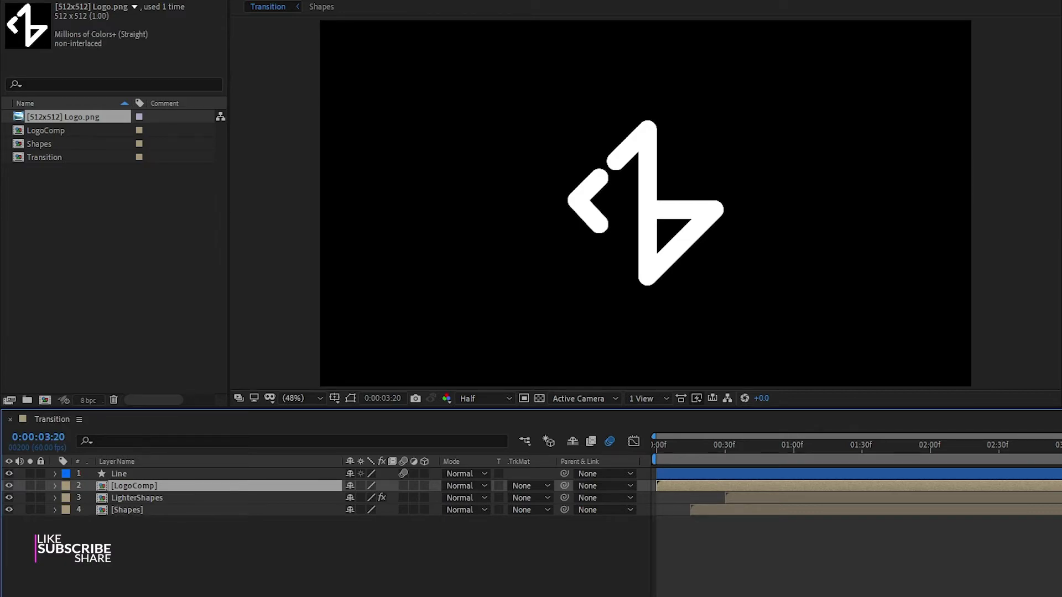
Go to 0:00:01:35, where the shapes cover the frame, and set the LogoComp layer's scale to 70%
{"action": "left_click", "coordinate": [811, 449]}
{"action": "left_click_drag", "start_coordinate": [811, 453], "coordinate": [873, 460]}
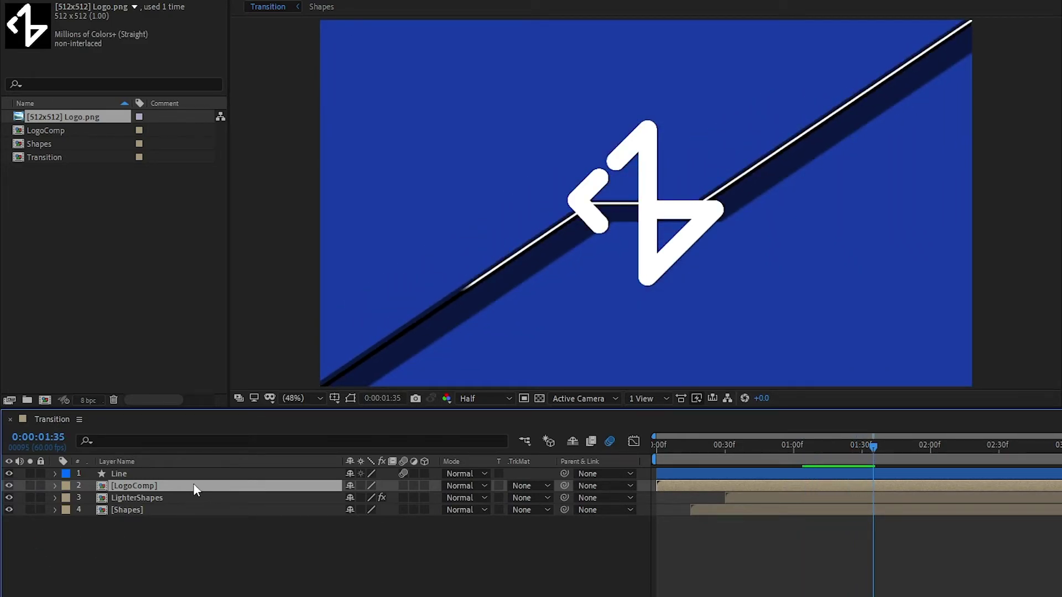
{"action": "key", "text": "s"}
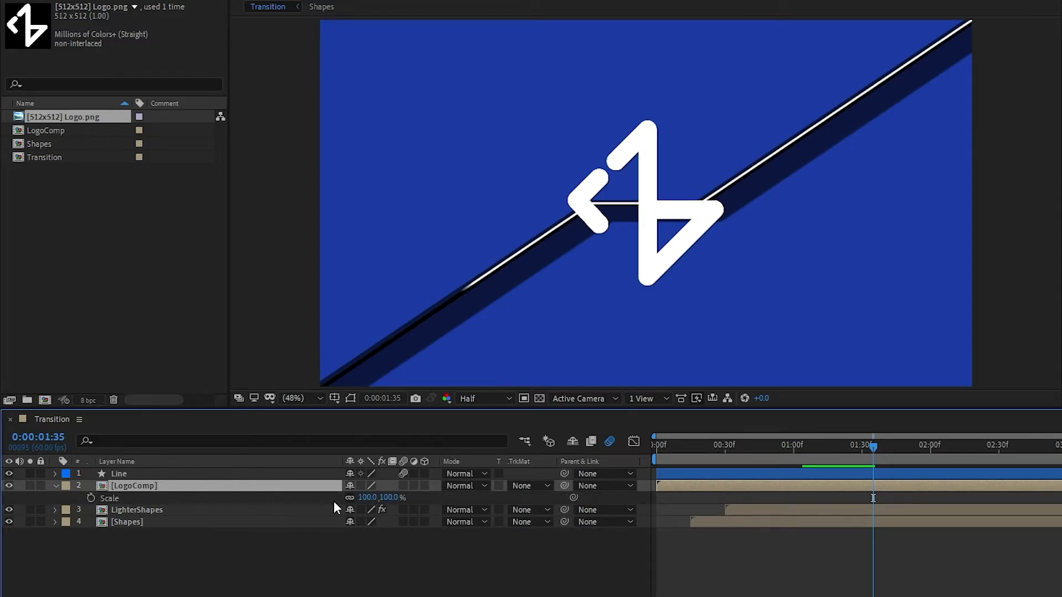
{"action": "left_click_drag", "start_coordinate": [370, 498], "coordinate": [354, 497]}
{"action": "left_click", "coordinate": [363, 497]}
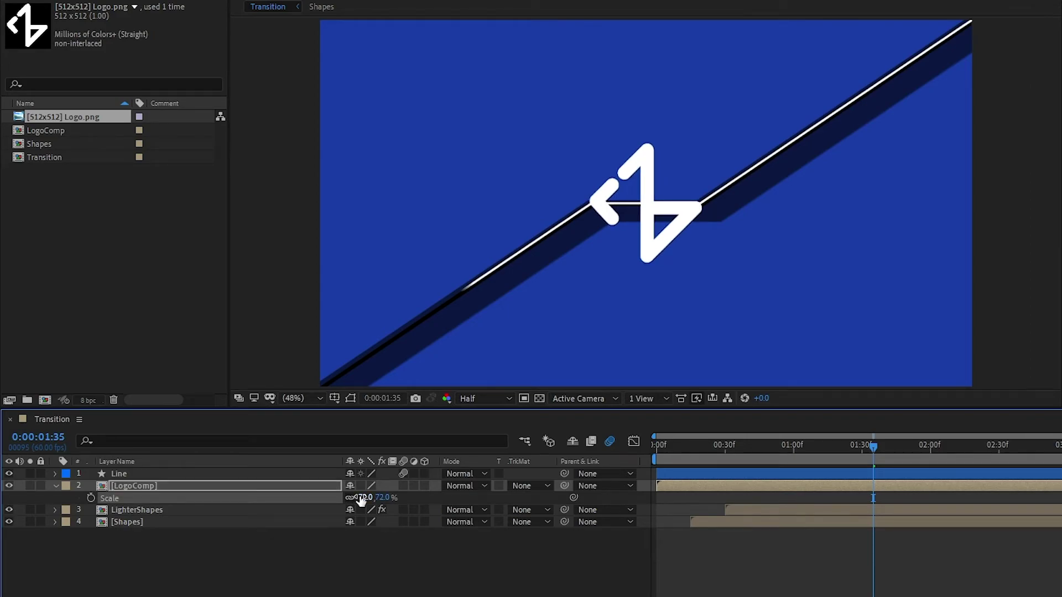
{"action": "type", "text": "70"}
{"action": "left_click", "coordinate": [600, 573]}
{"action": "left_click", "coordinate": [277, 485]}
{"action": "key", "text": "s"}
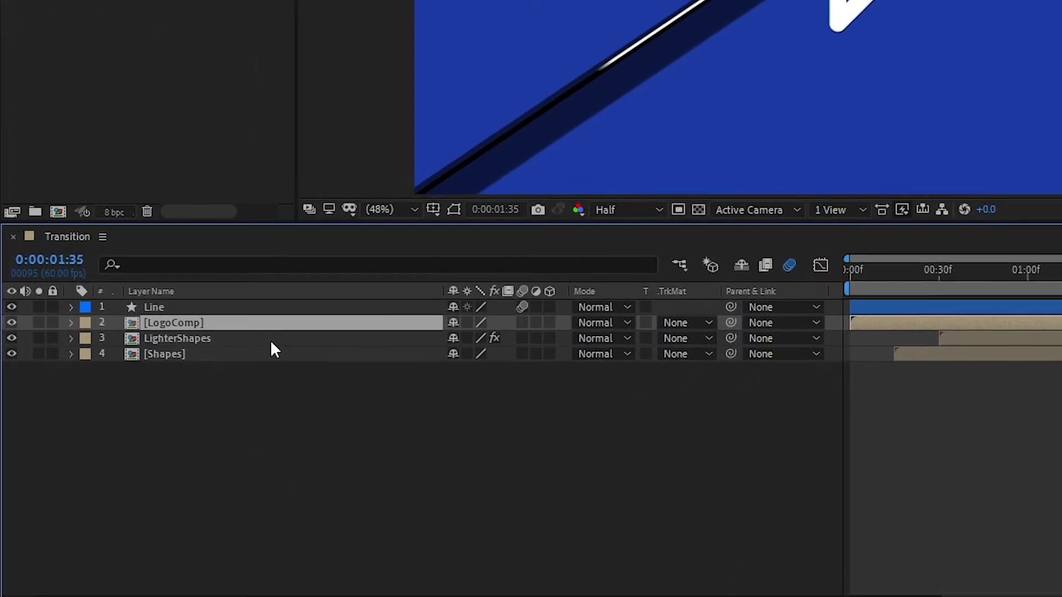
Duplicate the LighterShapes layer, rename the copy "M shapes" and move it directly above LogoComp
{"action": "left_click", "coordinate": [271, 340]}
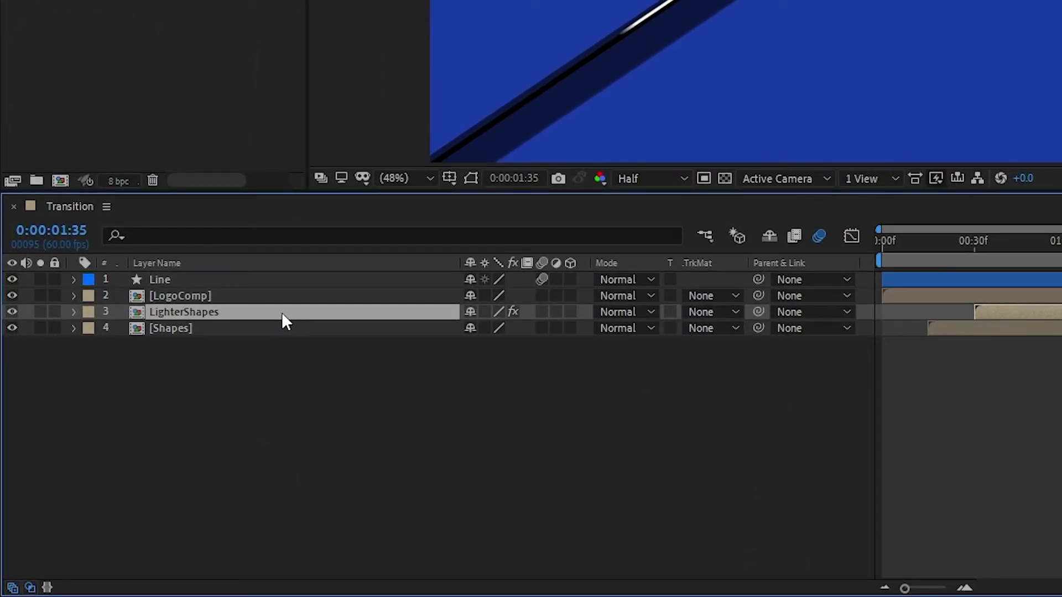
{"action": "key", "text": "ctrl+d"}
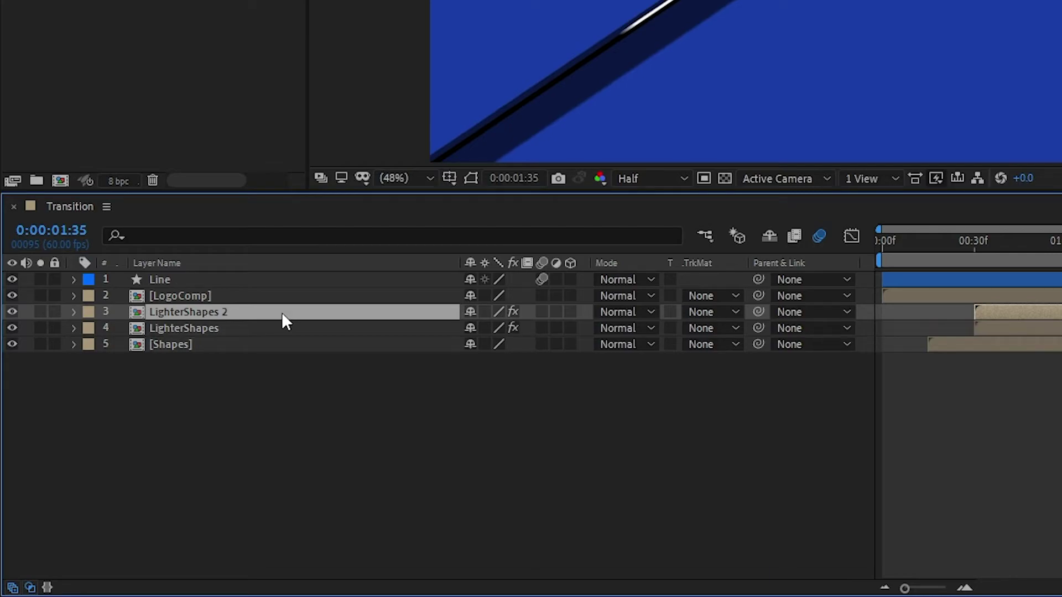
{"action": "key", "text": "Return"}
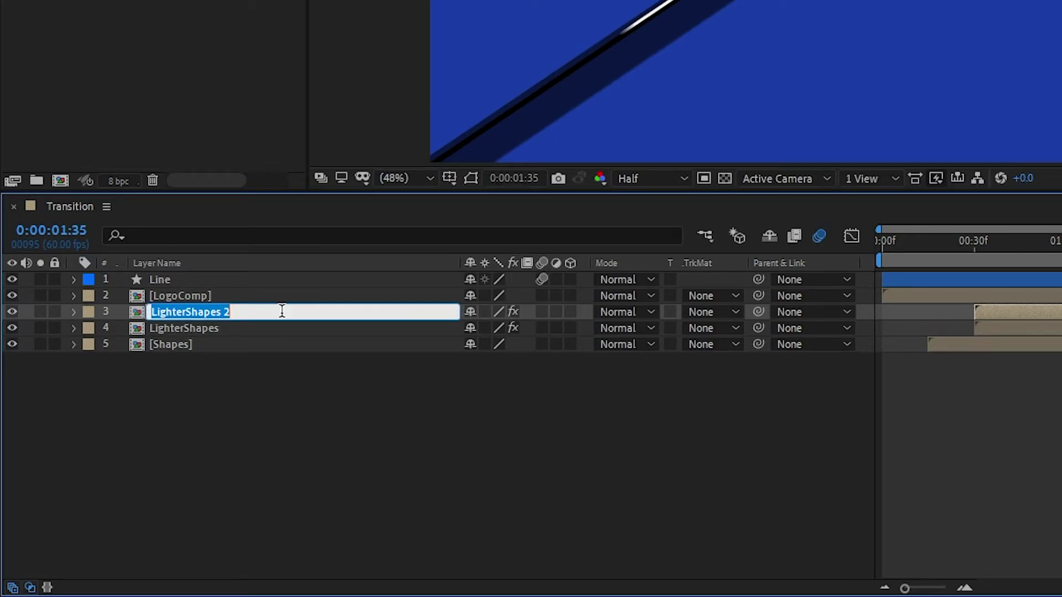
{"action": "type", "text": "M shapes"}
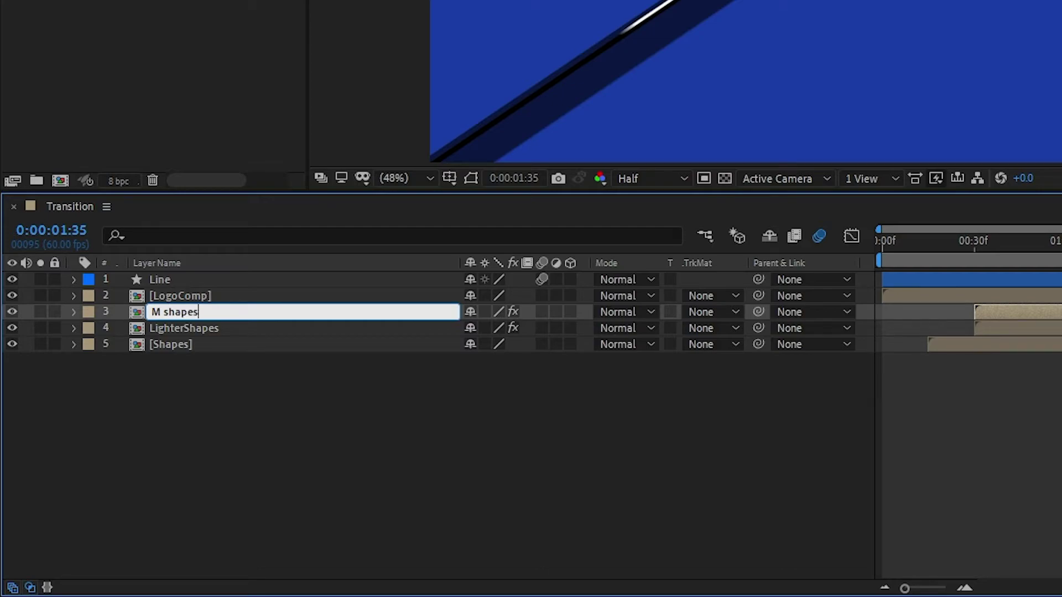
{"action": "left_click", "coordinate": [245, 395]}
{"action": "left_click_drag", "start_coordinate": [206, 314], "coordinate": [214, 293]}
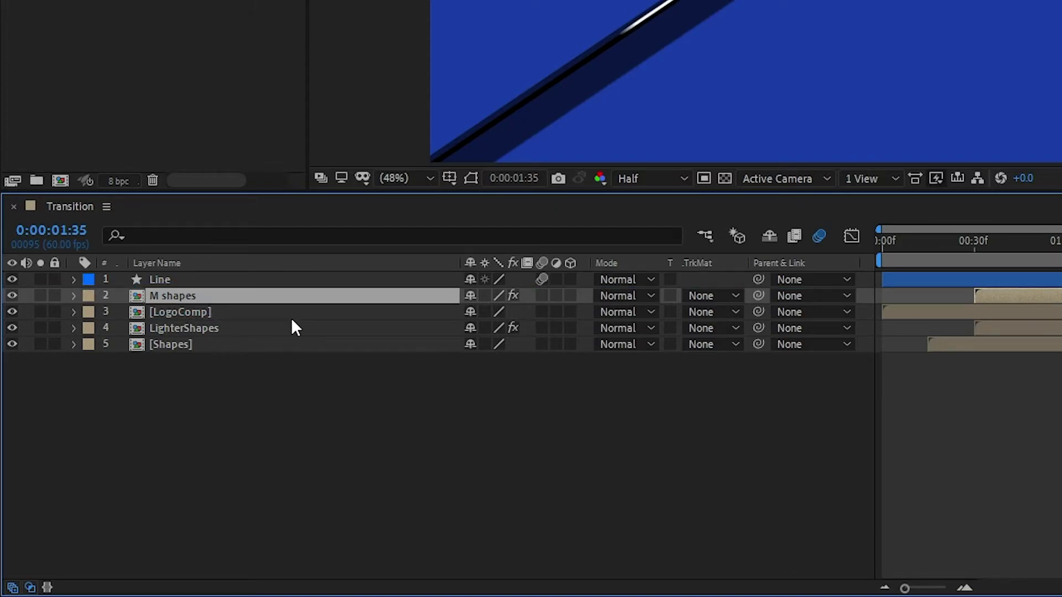
{"action": "left_click", "coordinate": [338, 314]}
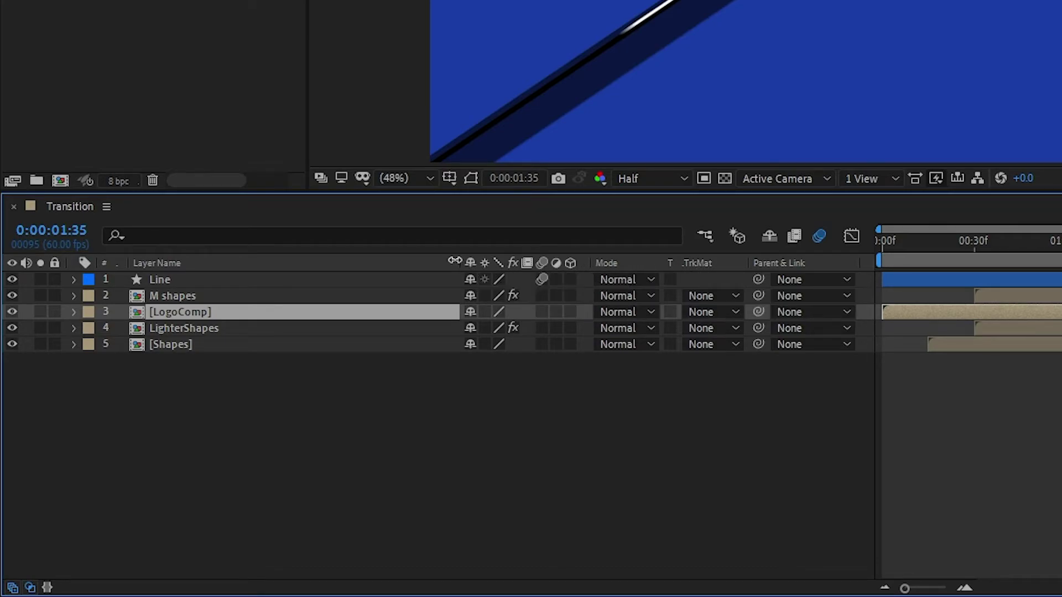
{"action": "right_click", "coordinate": [449, 261]}
{"action": "mouse_move", "coordinate": [564, 325]}
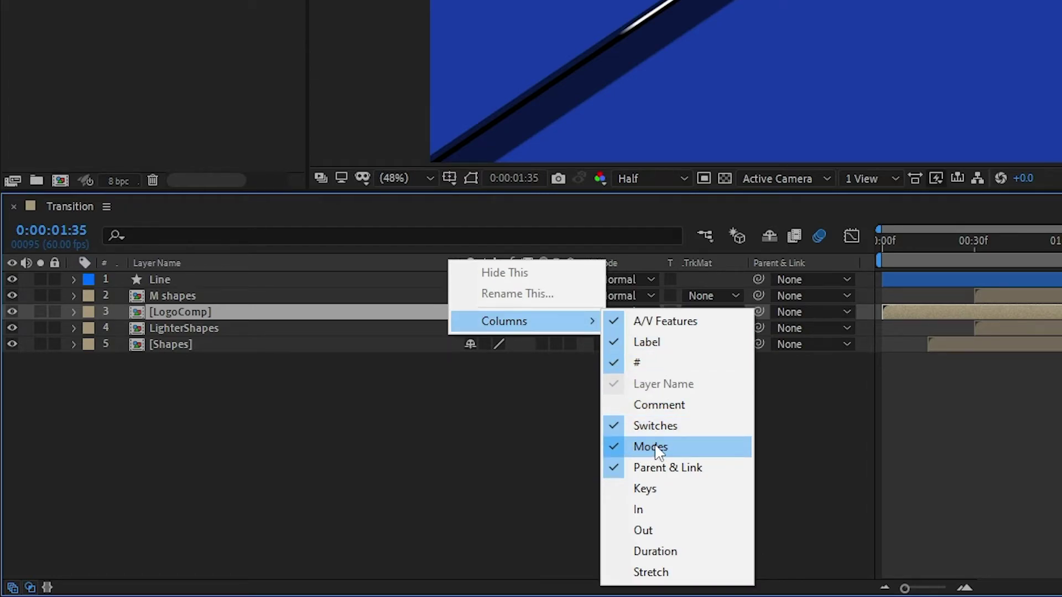
{"action": "left_click", "coordinate": [794, 400]}
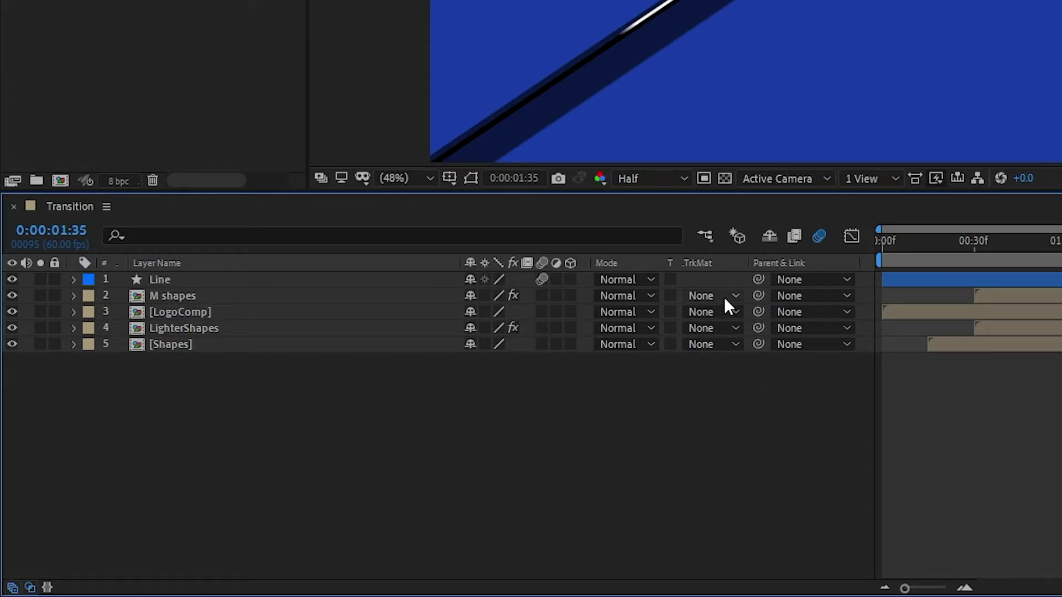
Set LogoComp's track matte to Alpha Matte "M shapes" and preview the transition from the beginning
{"action": "left_click", "coordinate": [719, 312]}
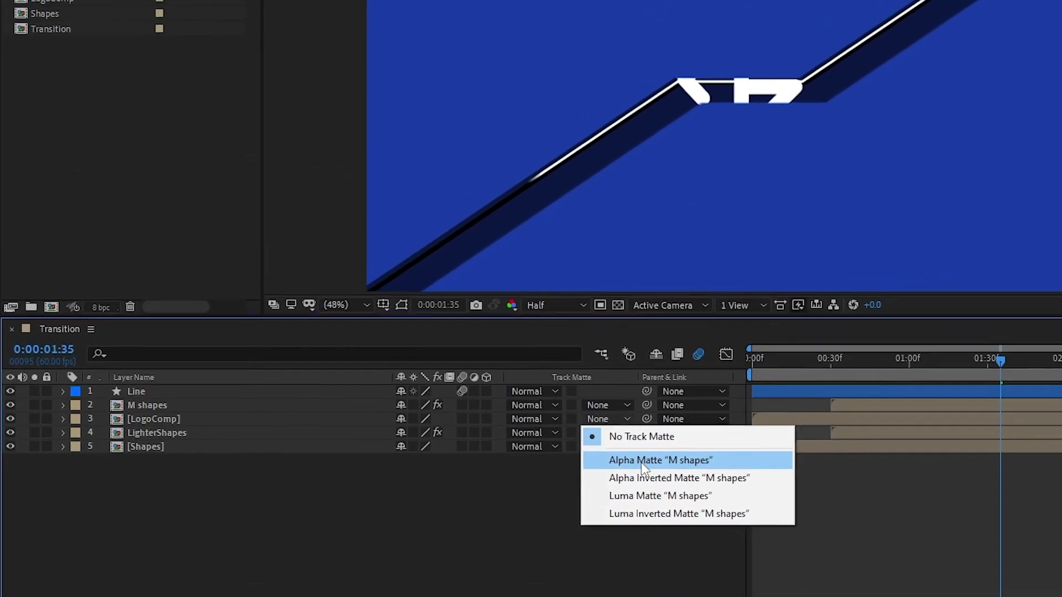
{"action": "left_click", "coordinate": [708, 404]}
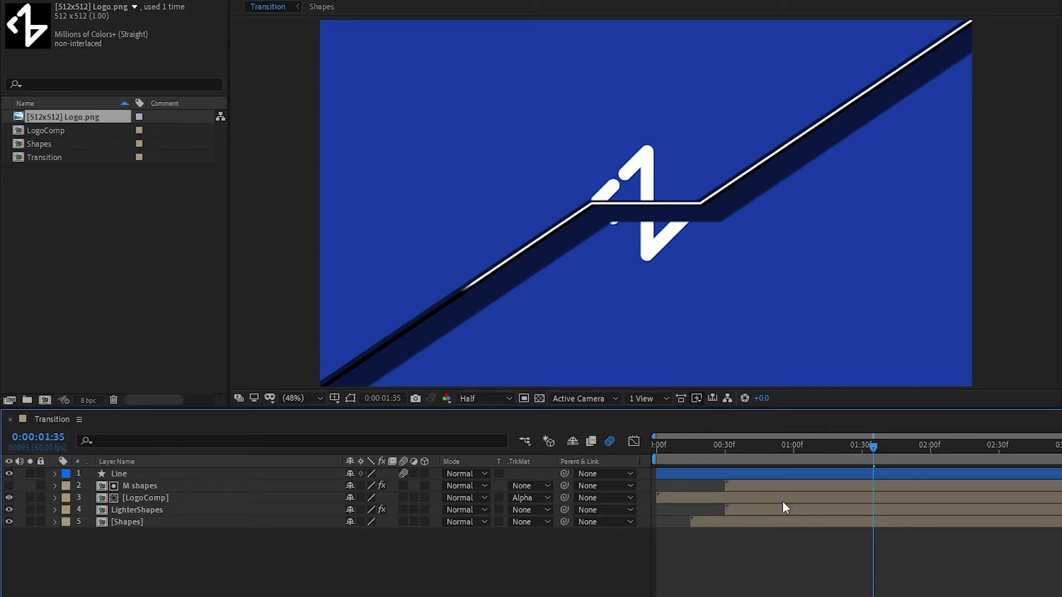
{"action": "left_click_drag", "start_coordinate": [721, 437], "coordinate": [631, 449]}
{"action": "key", "text": "space"}
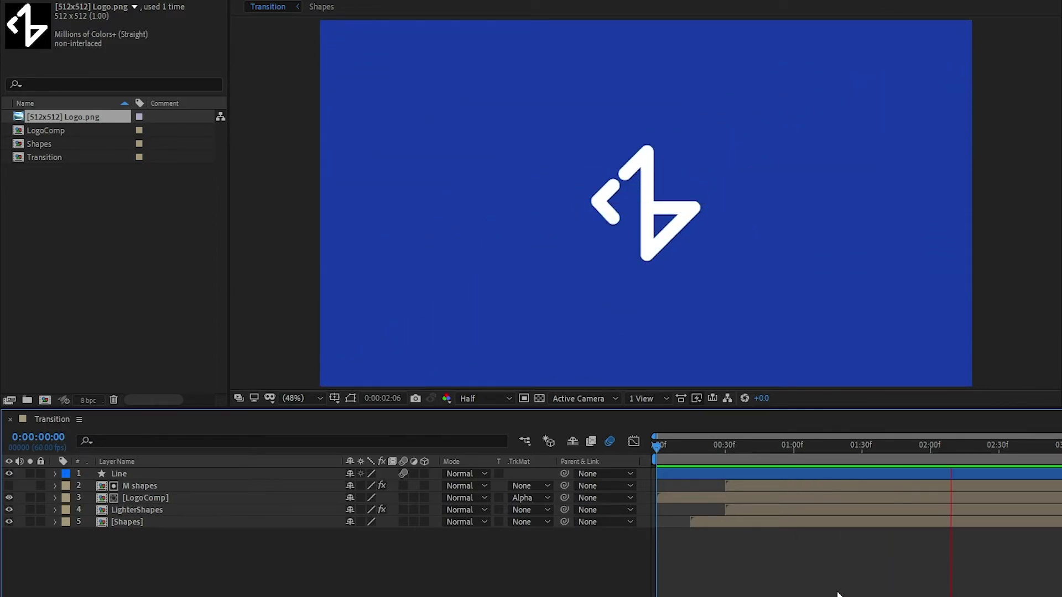
{"action": "key", "text": "space"}
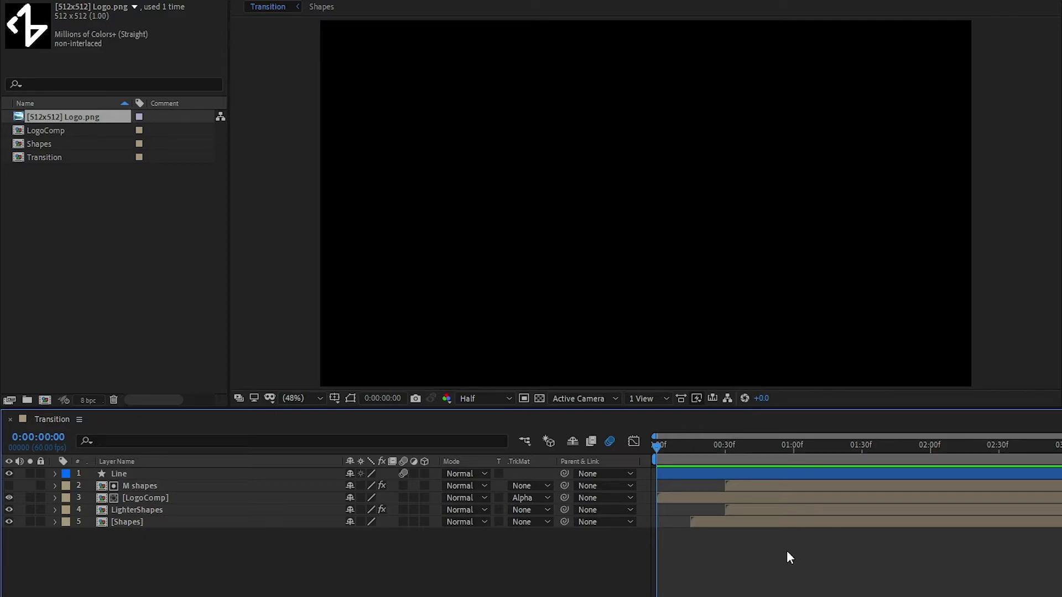
Set a starting Scale keyframe of 70% on the LogoComp layer at 0:00:01:00
{"action": "left_click_drag", "start_coordinate": [735, 447], "coordinate": [794, 471]}
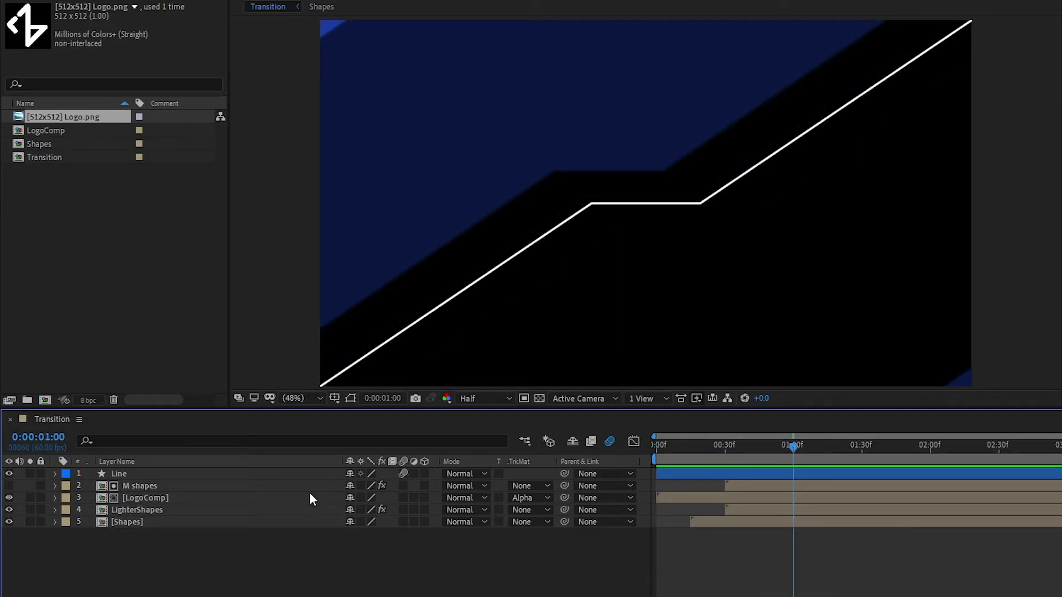
{"action": "left_click", "coordinate": [248, 498]}
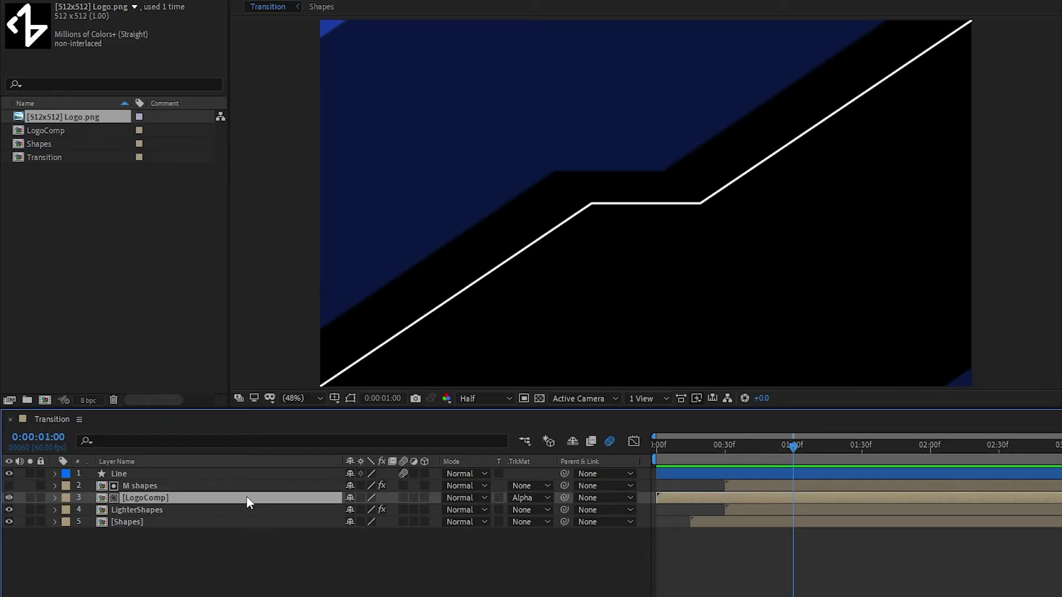
{"action": "key", "text": "s"}
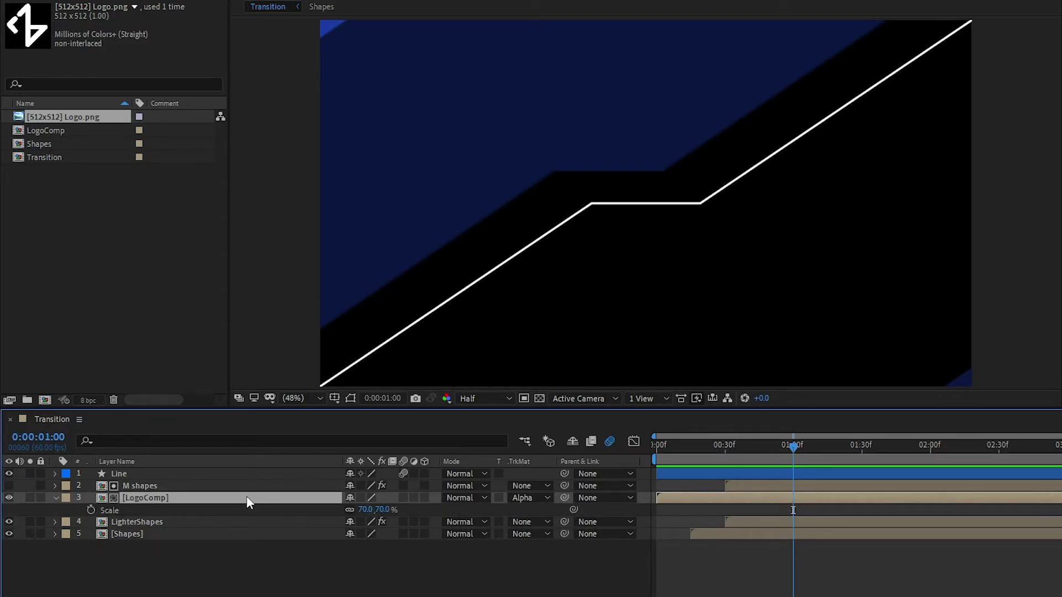
{"action": "left_click", "coordinate": [91, 511]}
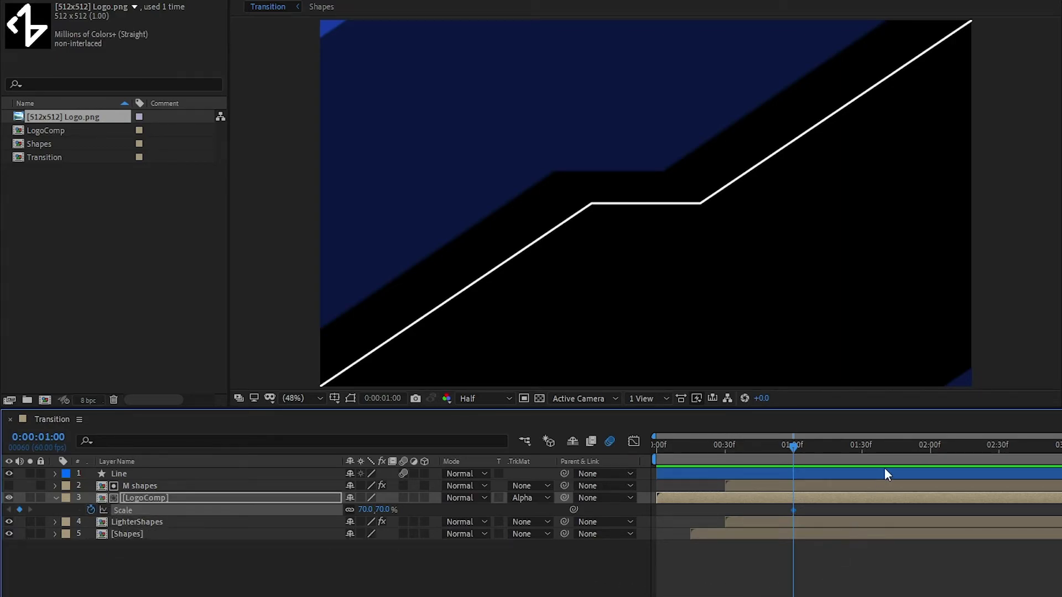
Add a Scale keyframe of 82% to LogoComp at 0:00:03:15
{"action": "left_click_drag", "start_coordinate": [925, 449], "coordinate": [1061, 456]}
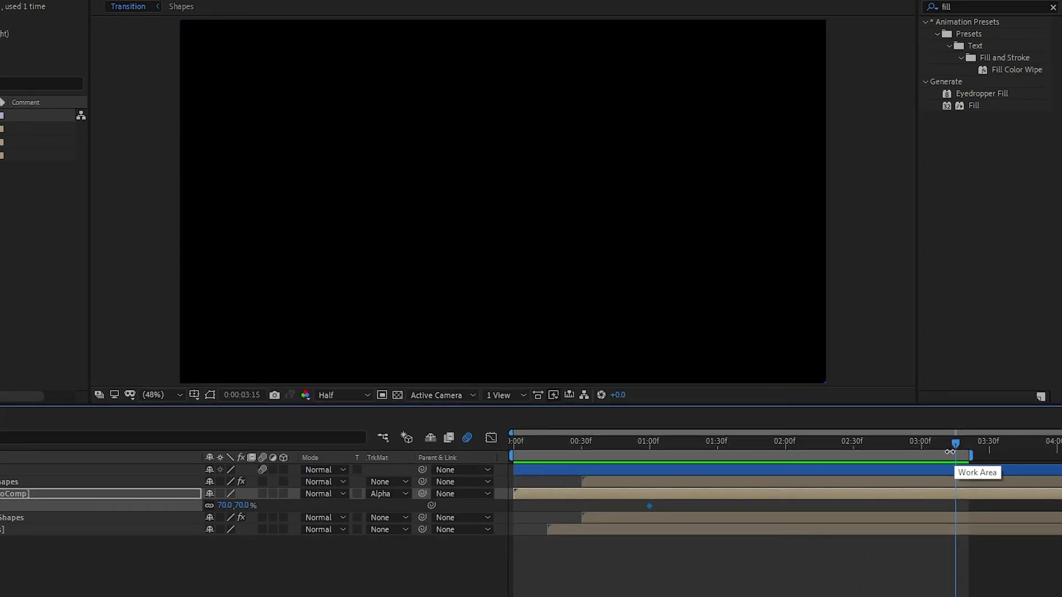
{"action": "left_click", "coordinate": [227, 506]}
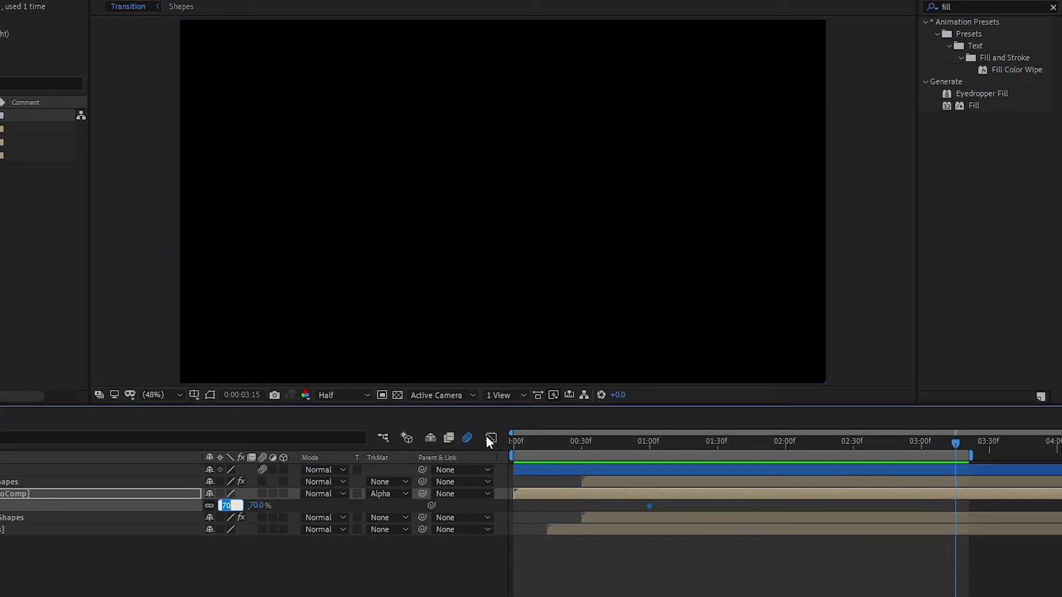
{"action": "type", "text": "82"}
{"action": "key", "text": "Return"}
Apply Easy Ease to both LogoComp Scale keyframes and preview the animation from the beginning
{"action": "left_click_drag", "start_coordinate": [633, 499], "coordinate": [989, 524]}
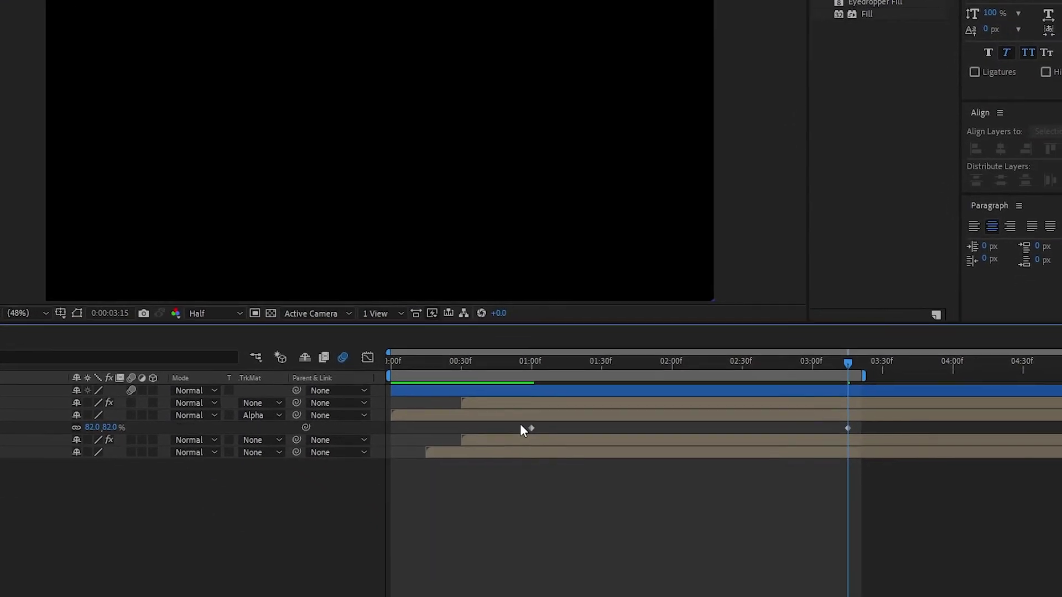
{"action": "left_click_drag", "start_coordinate": [836, 412], "coordinate": [836, 409]}
{"action": "key", "text": "F9"}
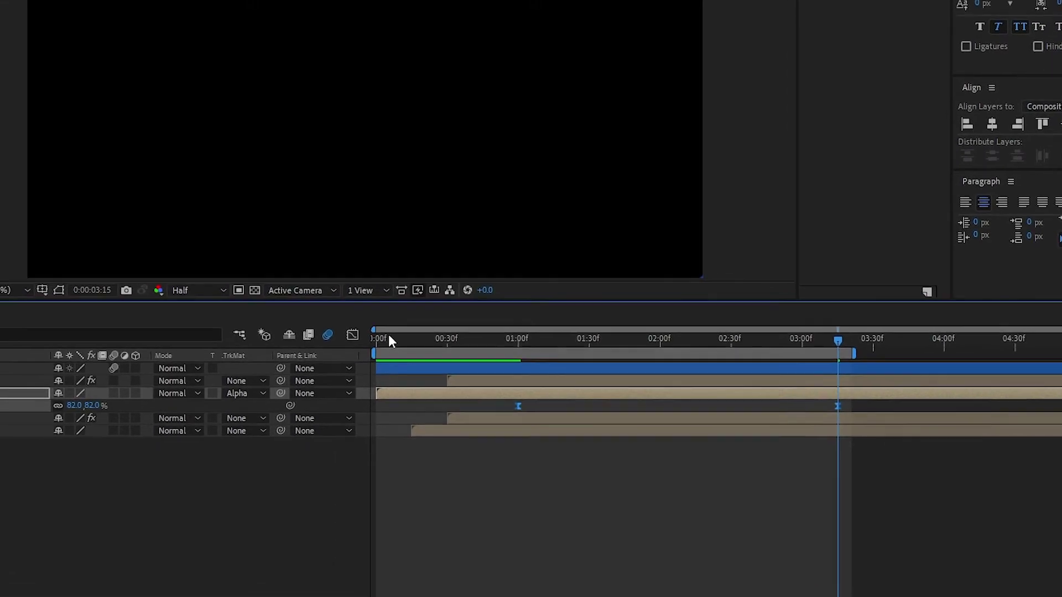
{"action": "left_click_drag", "start_coordinate": [342, 322], "coordinate": [309, 326]}
{"action": "key", "text": "space"}
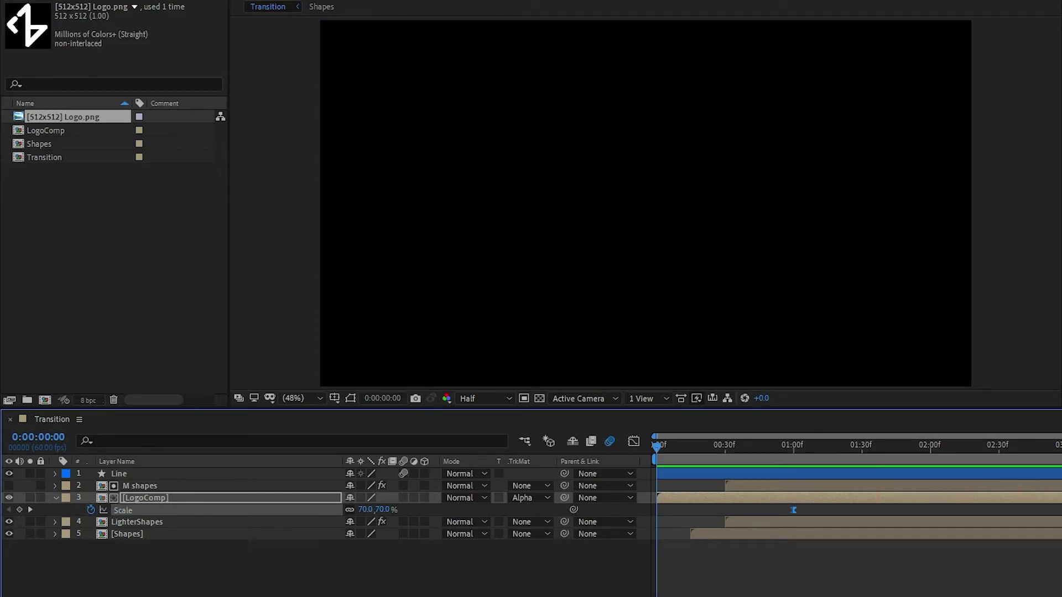
Collapse the LogoComp properties and enable motion blur on the LighterShapes and Shapes layers
{"action": "key", "text": "u"}
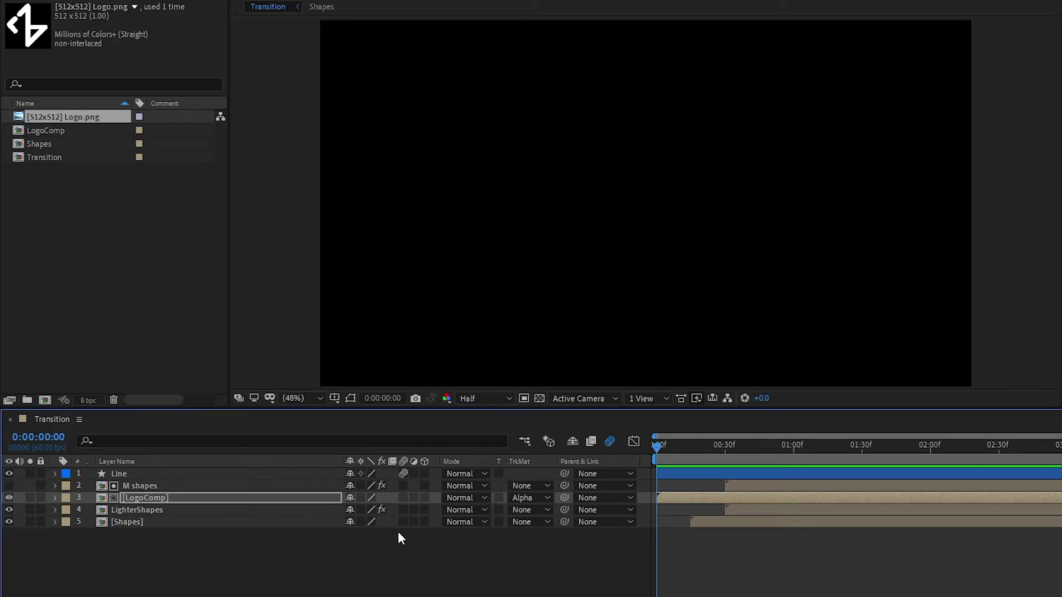
{"action": "left_click_drag", "start_coordinate": [399, 522], "coordinate": [403, 509]}
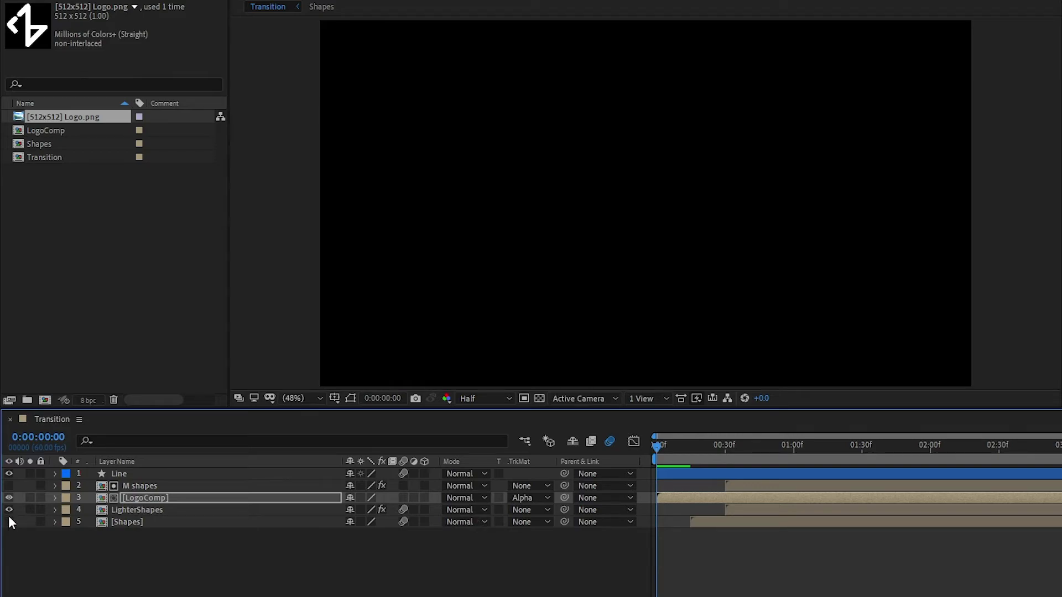
Hide every layer except Line and pre-compose Line as "LineComp" with all attributes moved into the new composition
{"action": "left_click", "coordinate": [9, 498]}
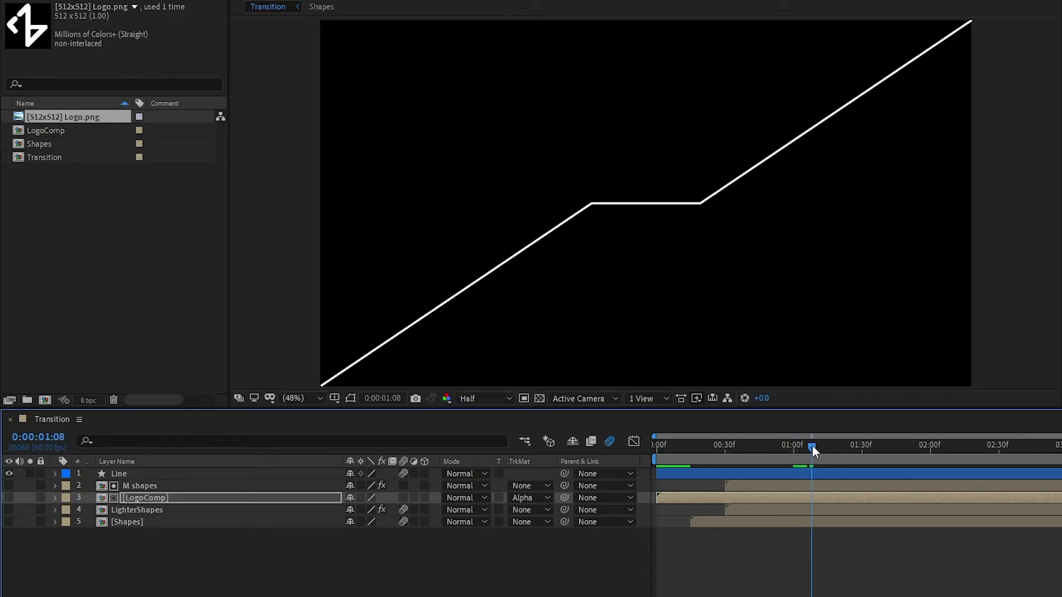
{"action": "left_click", "coordinate": [198, 476]}
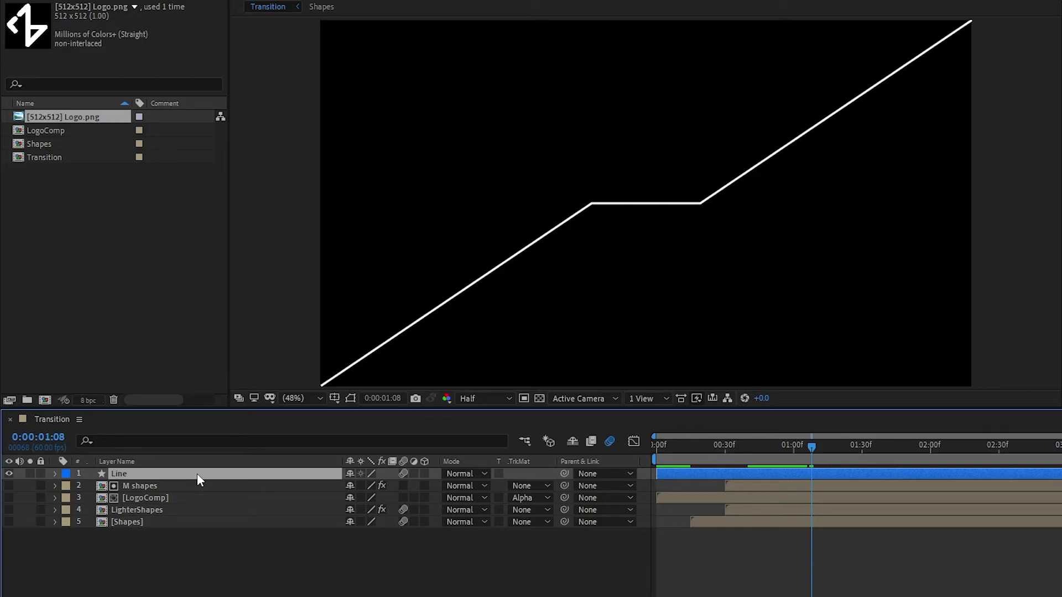
{"action": "key", "text": "ctrl+shift+c"}
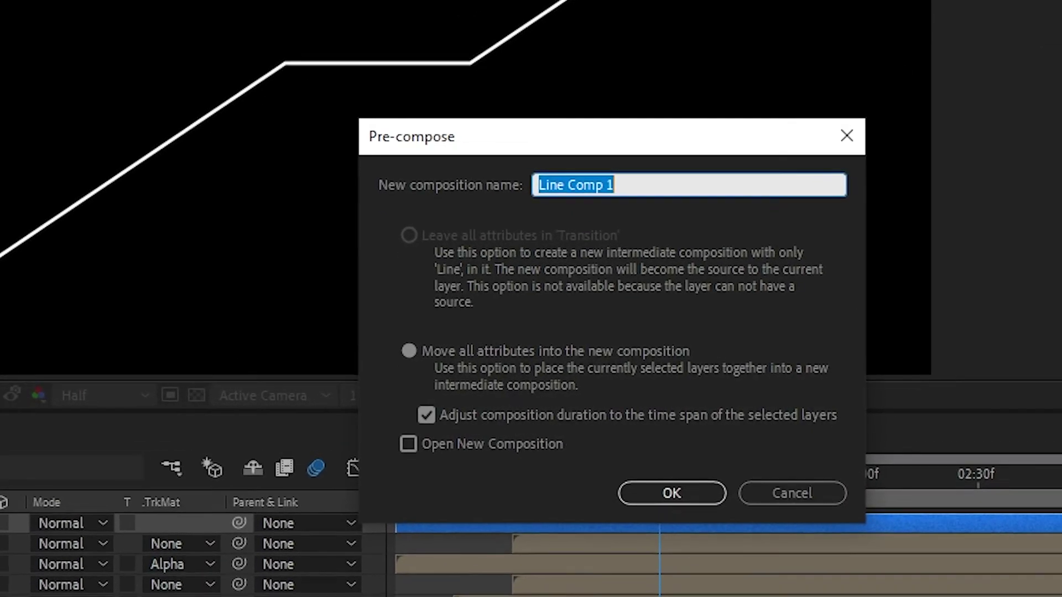
{"action": "type", "text": "LineComp"}
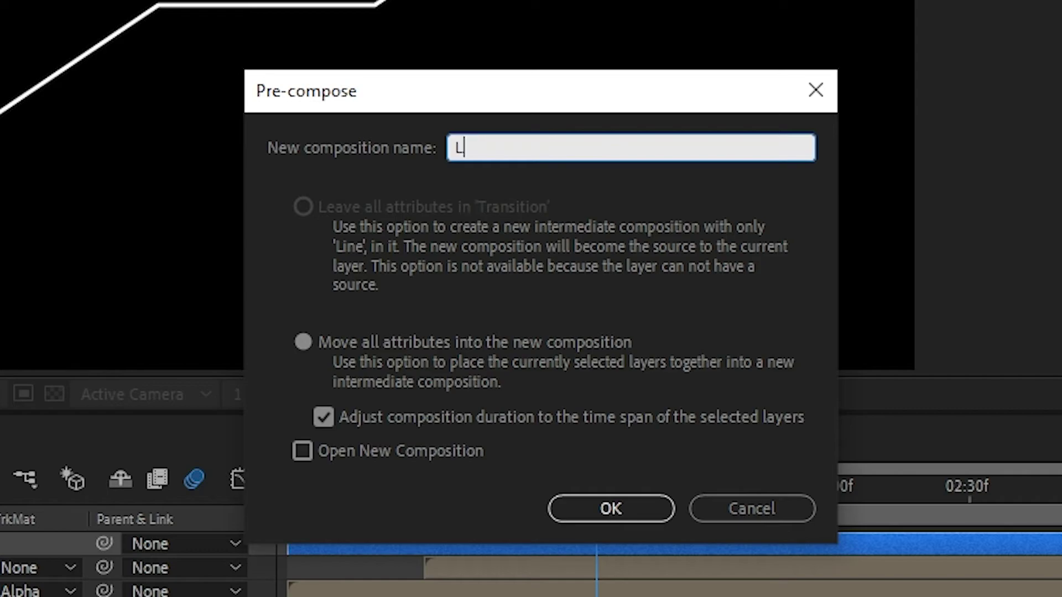
{"action": "key", "text": "Return"}
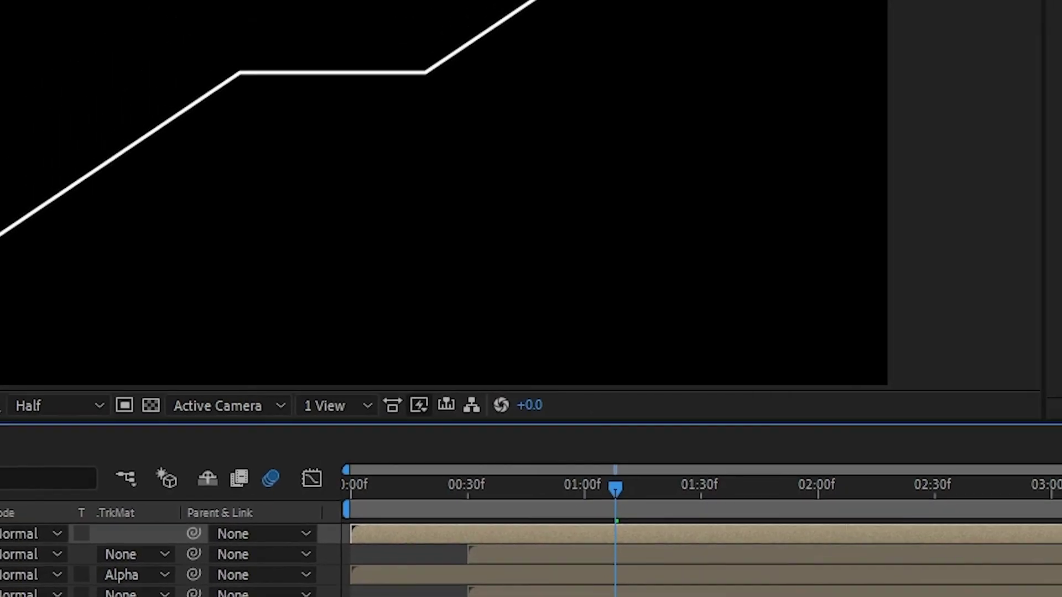
Find the Stylize Glow effect and apply it to the LineComp layer
{"action": "left_click_drag", "start_coordinate": [967, 48], "coordinate": [944, 48]}
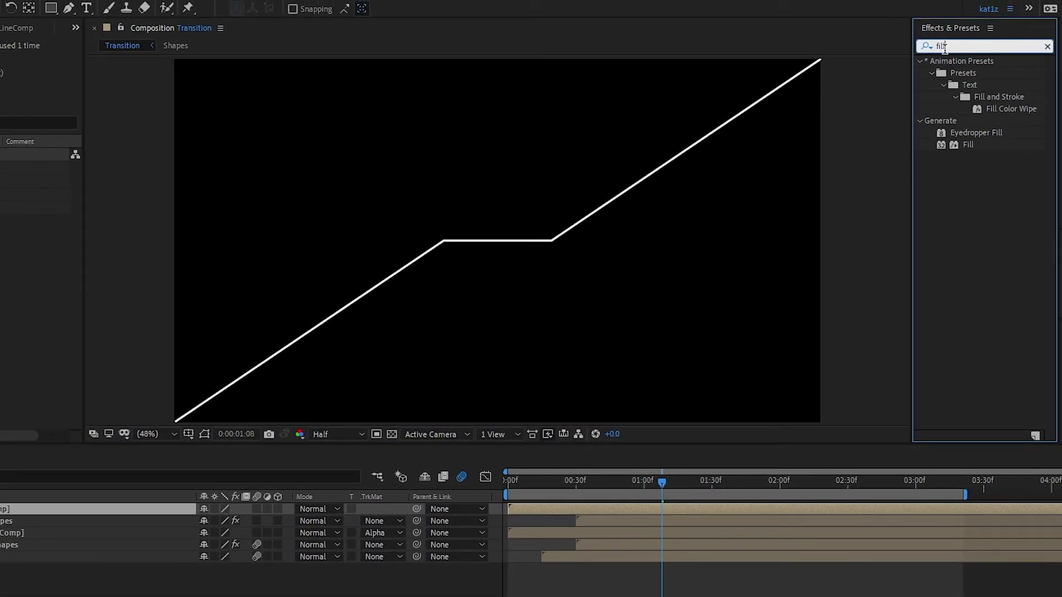
{"action": "double_click", "coordinate": [945, 49]}
{"action": "type", "text": "glow"}
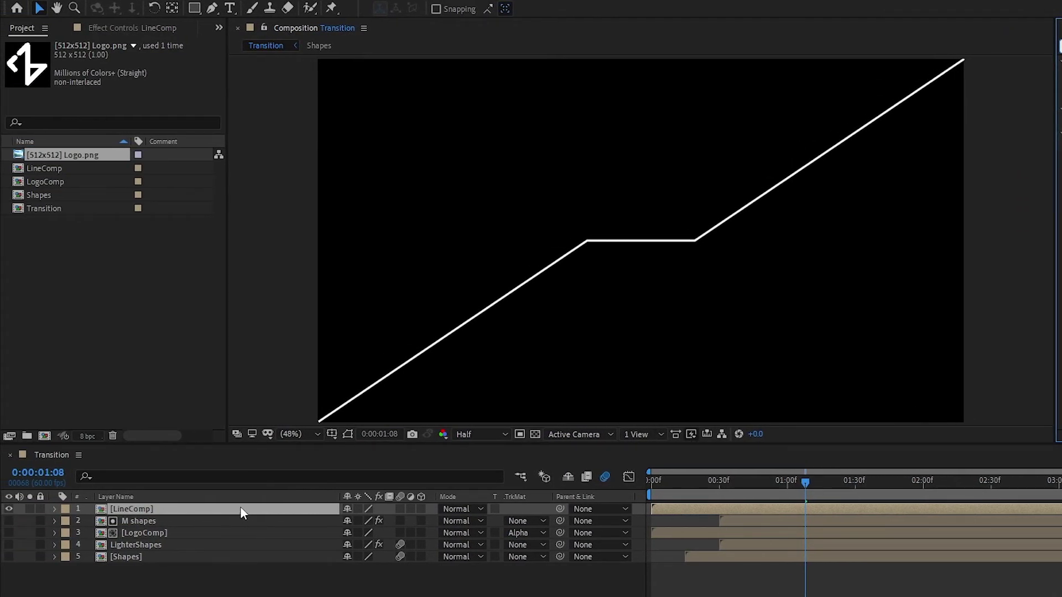
{"action": "double_click", "coordinate": [1001, 147]}
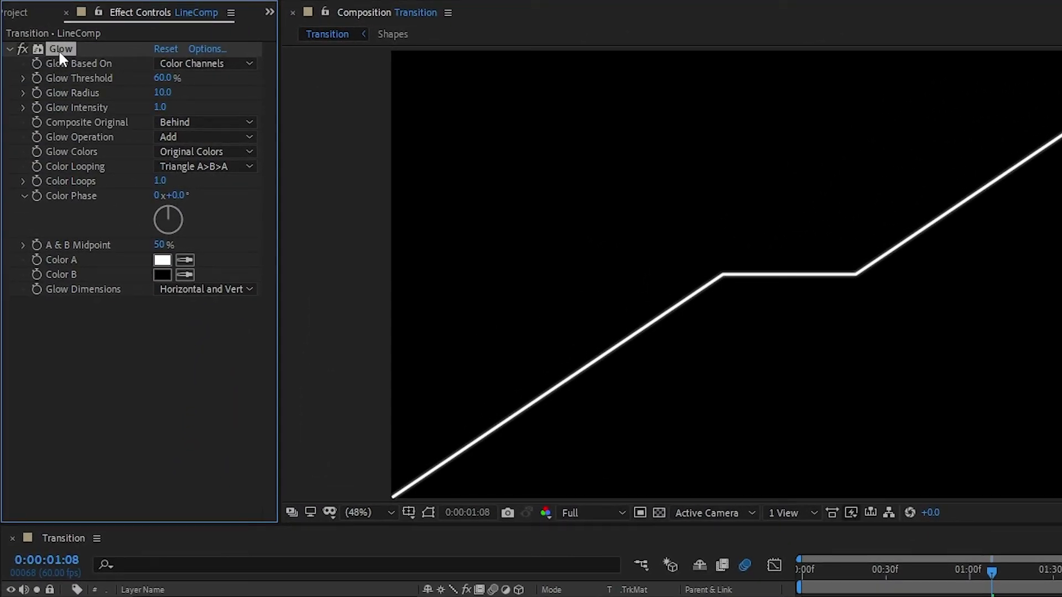
Duplicate the Glow on LineComp and set the copy's threshold to 45%, radius to 55 and intensity to 0.5
{"action": "key", "text": "ctrl+d"}
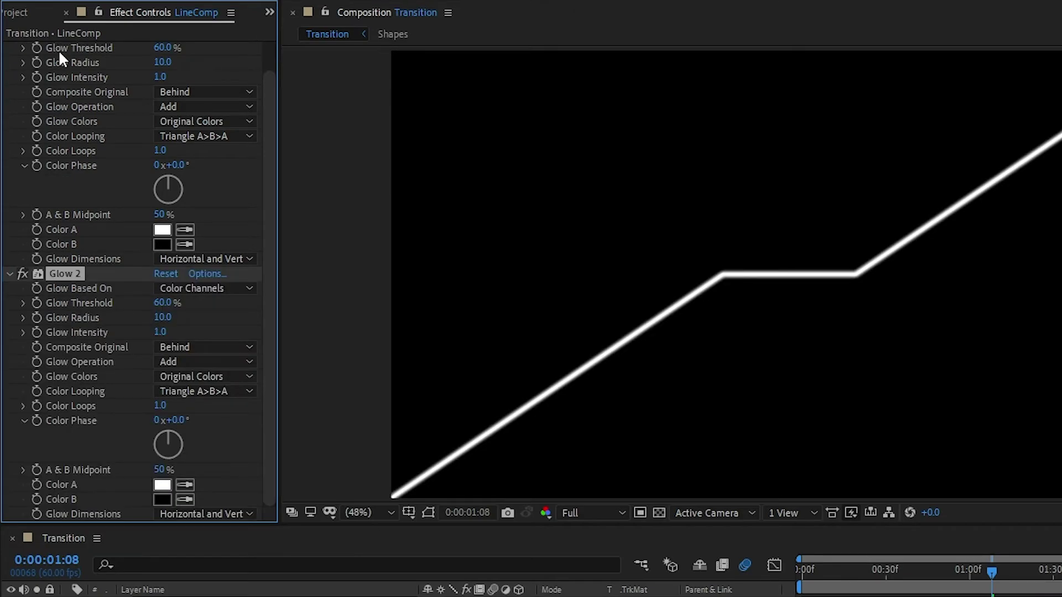
{"action": "left_click", "coordinate": [157, 332]}
{"action": "type", "text": "0.5"}
{"action": "key", "text": "shift+Tab"}
{"action": "type", "text": "55"}
{"action": "key", "text": "Tab"}
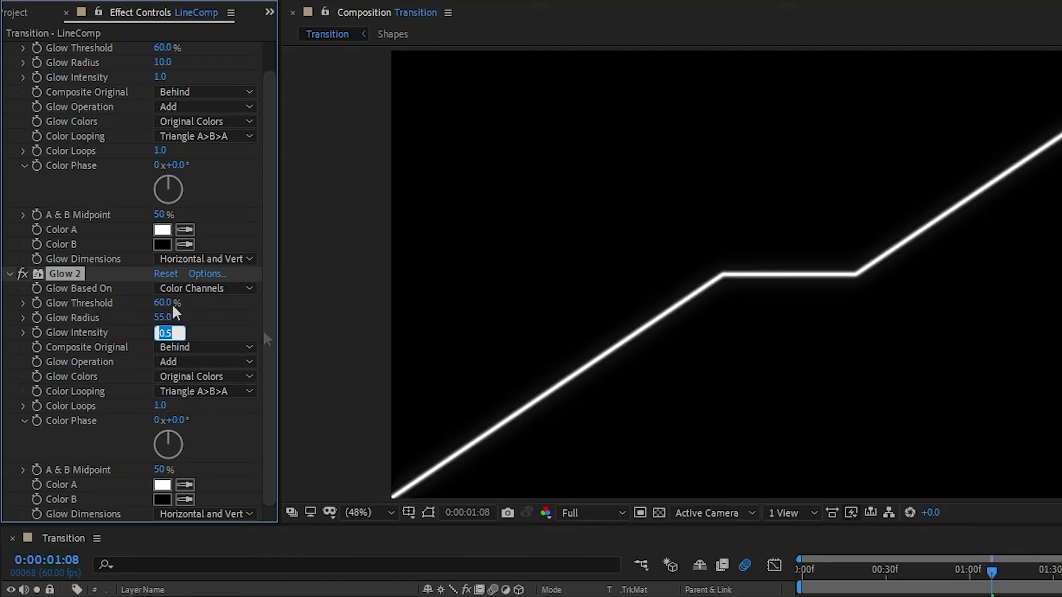
{"action": "left_click", "coordinate": [167, 303]}
{"action": "type", "text": "45"}
{"action": "key", "text": "Tab"}
{"action": "key", "text": "Return"}
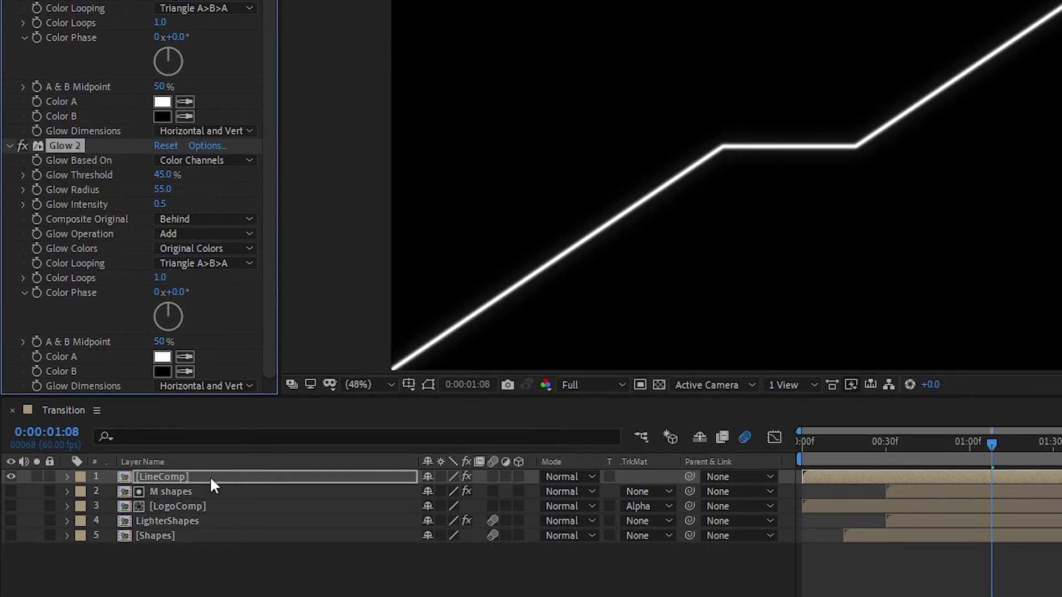
Duplicate the LineComp layer and apply the Generate Fill effect to the lower copy
{"action": "left_click", "coordinate": [210, 476]}
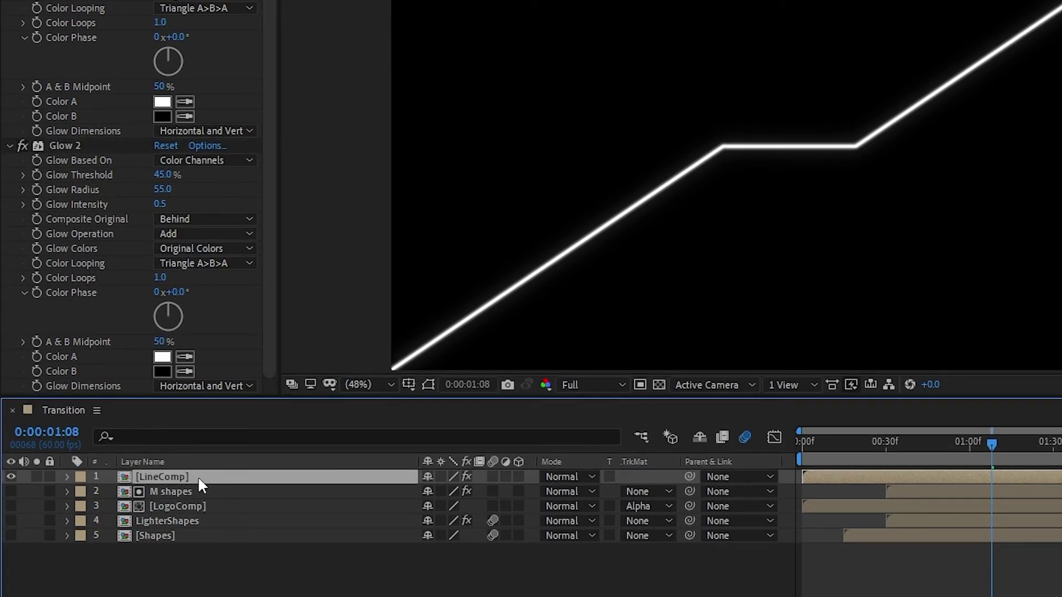
{"action": "key", "text": "ctrl+d"}
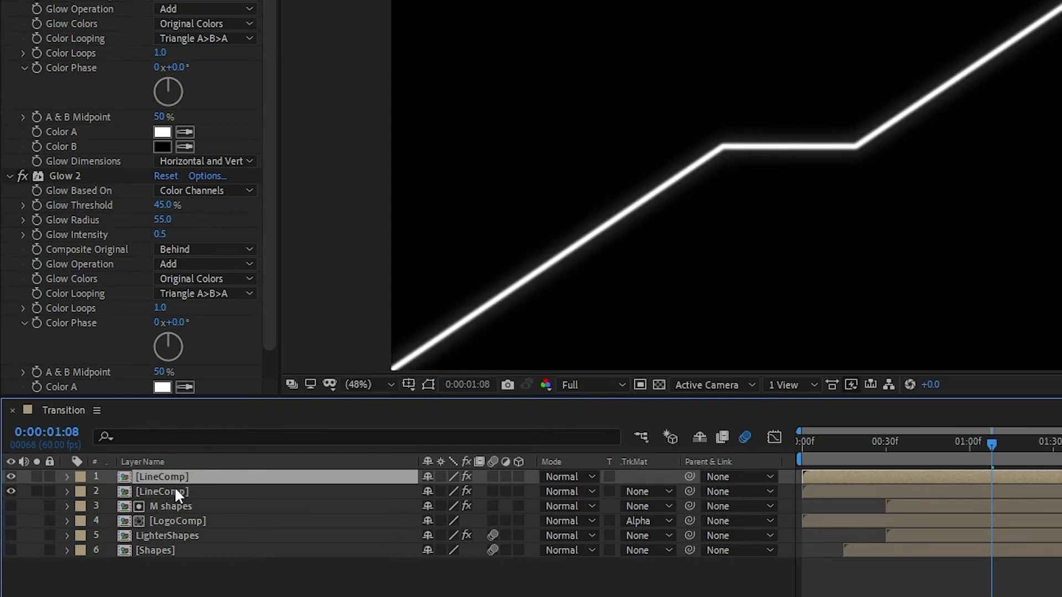
{"action": "left_click", "coordinate": [177, 493]}
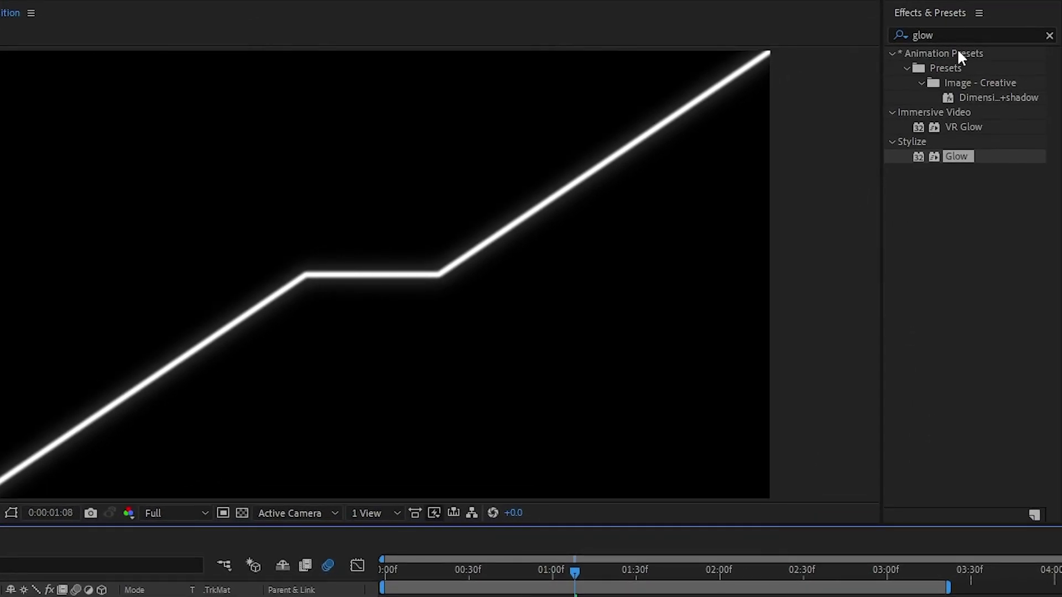
{"action": "left_click", "coordinate": [891, 35]}
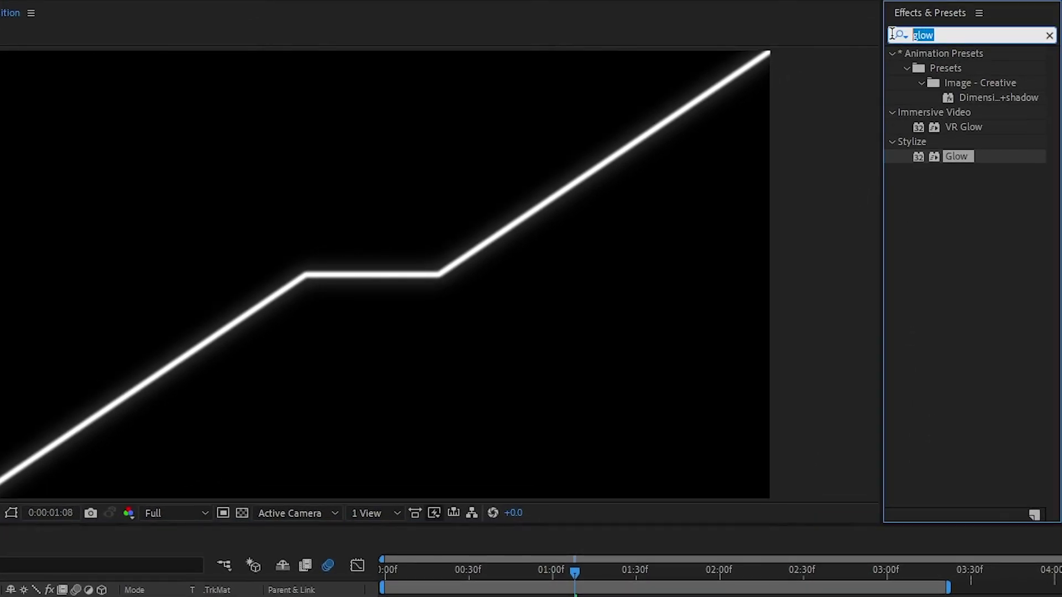
{"action": "type", "text": "fill"}
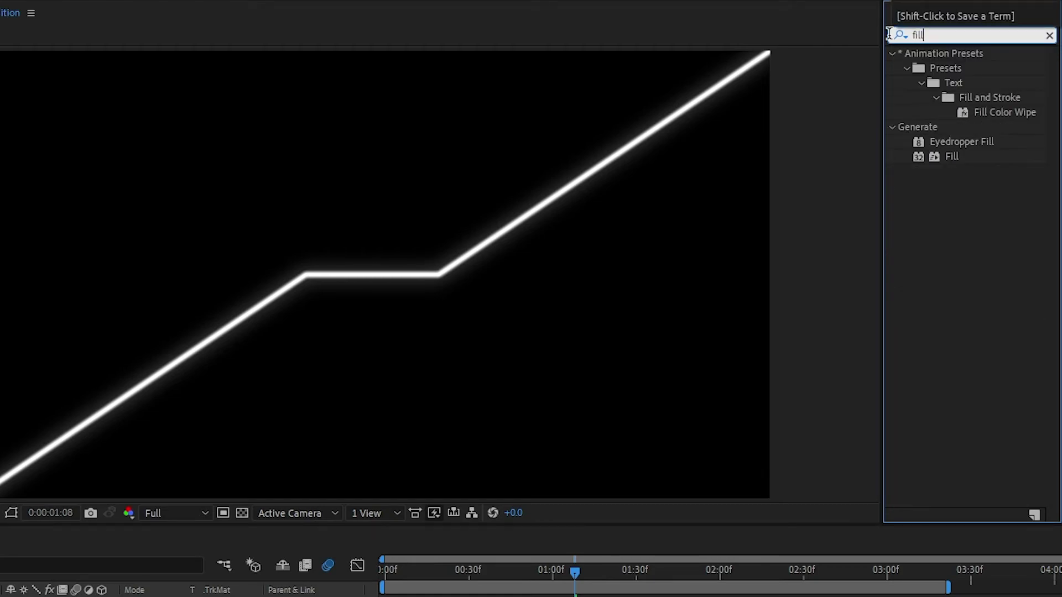
{"action": "double_click", "coordinate": [951, 157]}
Move the Fill effect above both Glow effects and set its color to 1A3DA6
{"action": "scroll", "coordinate": [133, 403], "scroll_direction": "up", "scroll_amount": 4}
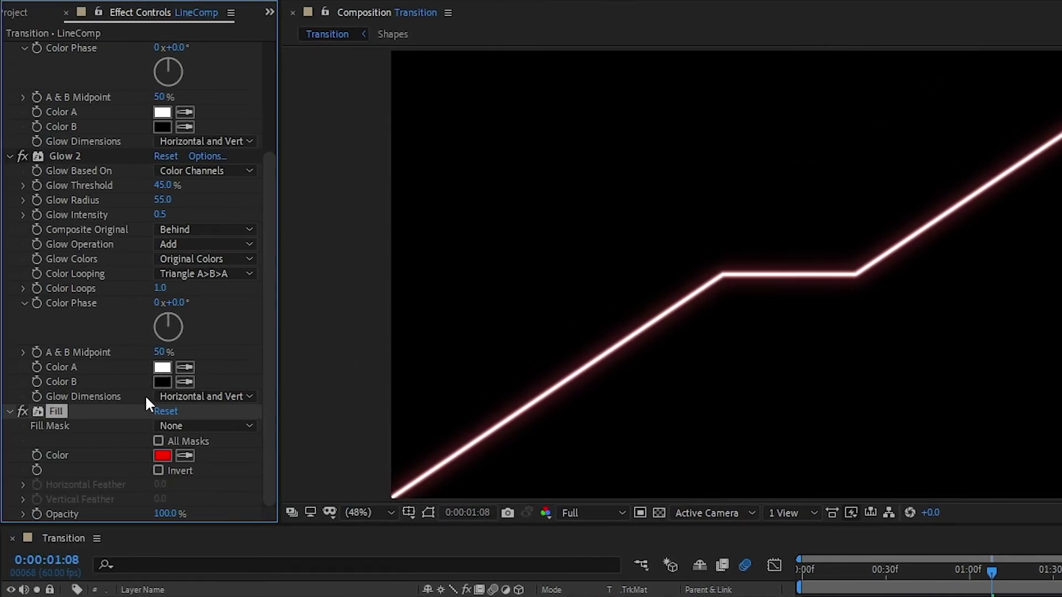
{"action": "scroll", "coordinate": [61, 486], "scroll_direction": "down", "scroll_amount": 3}
{"action": "left_click_drag", "start_coordinate": [59, 449], "coordinate": [91, 46]}
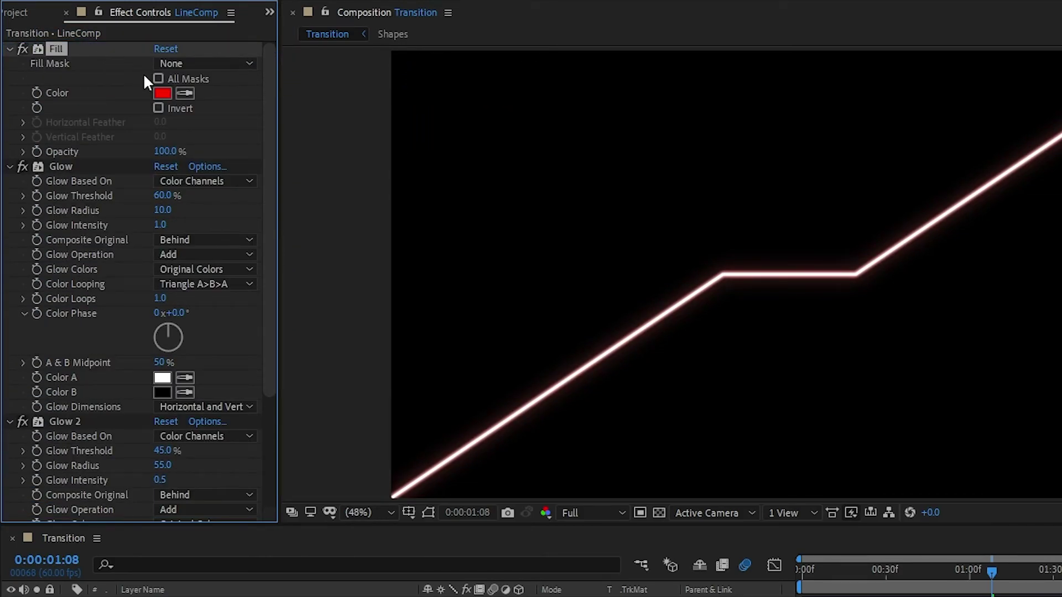
{"action": "left_click", "coordinate": [162, 93]}
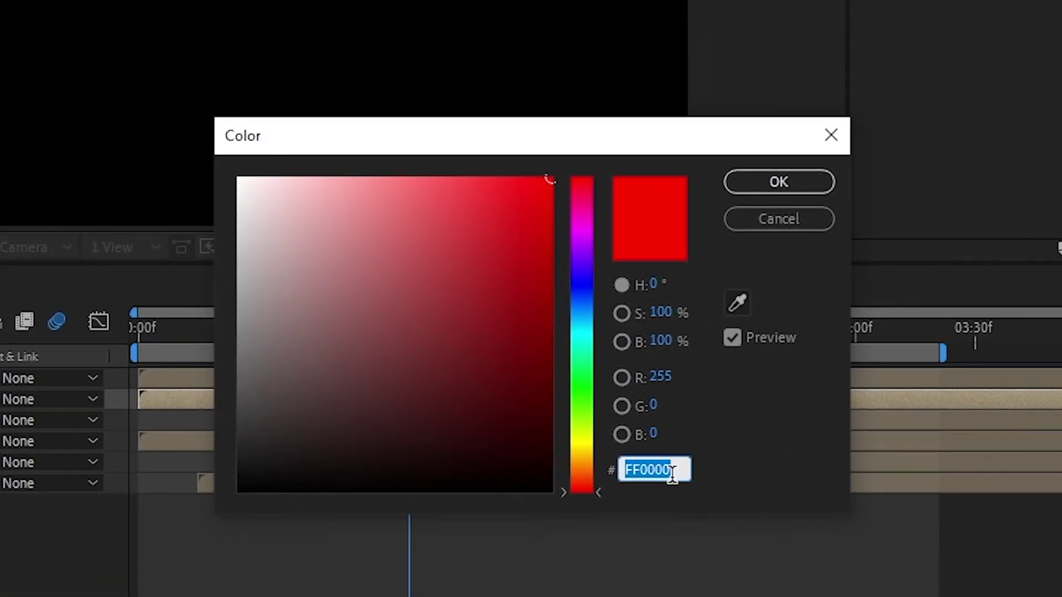
{"action": "type", "text": "1A3DA6"}
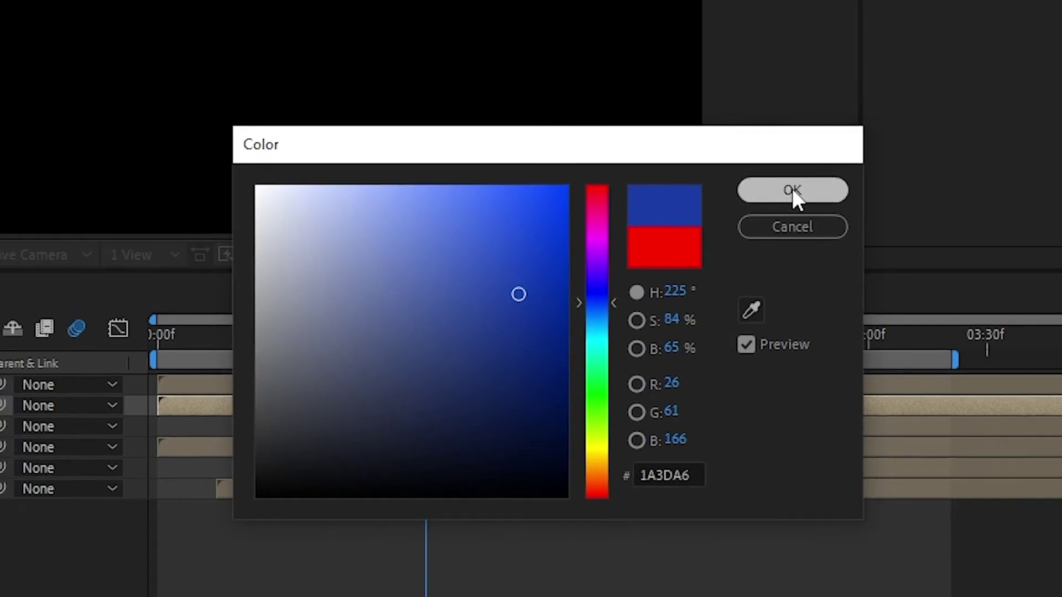
{"action": "left_click", "coordinate": [782, 182]}
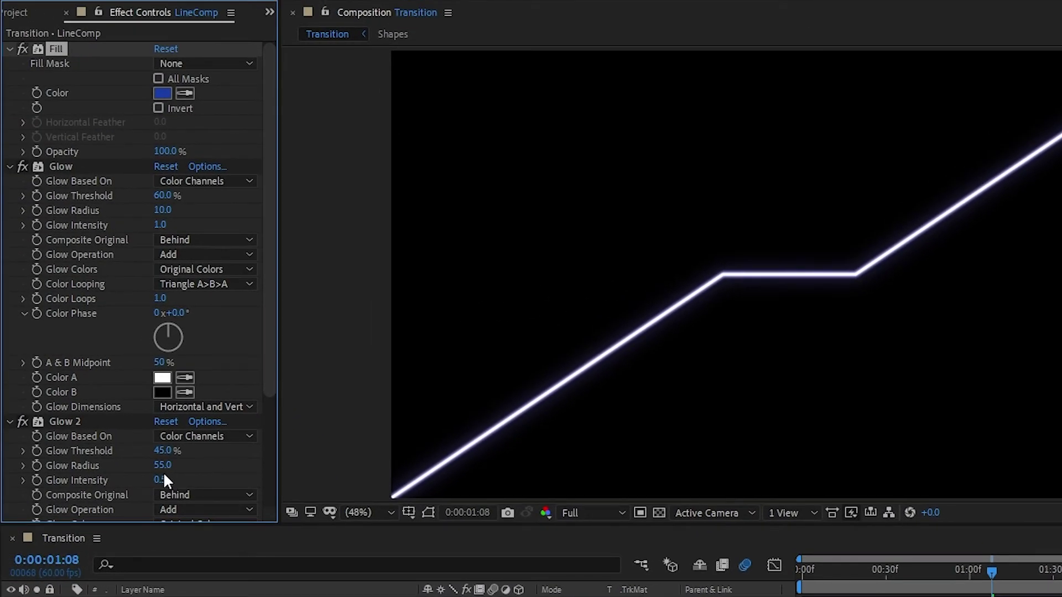
Set the Glow 2 intensity on the lower LineComp layer to 1
{"action": "left_click", "coordinate": [164, 477]}
{"action": "type", "text": "1"}
{"action": "key", "text": "Tab"}
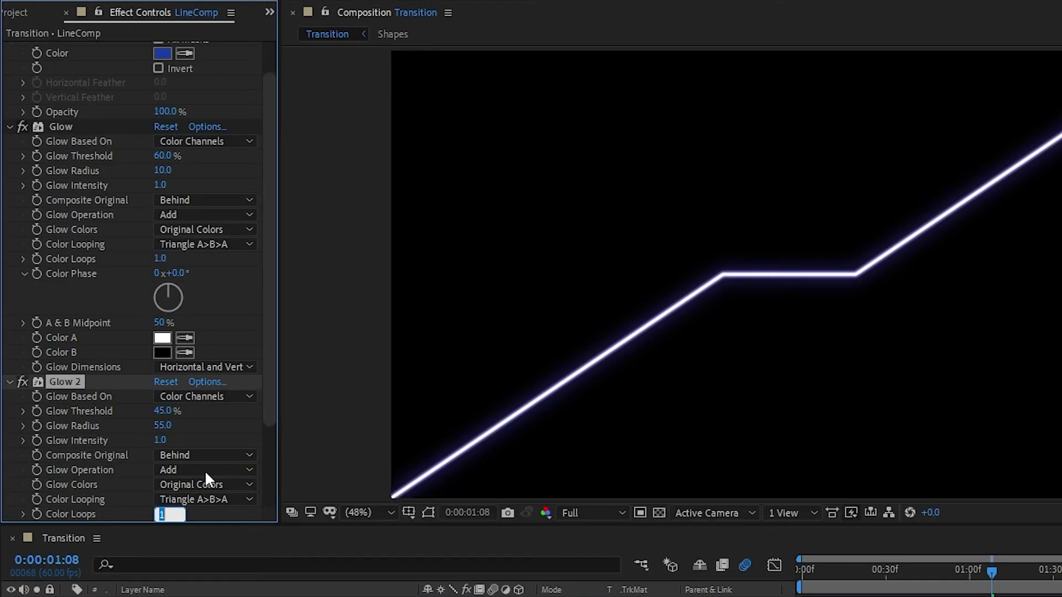
On the upper LineComp layer, set Glow 2's intensity to 0.2 and its radius to 45
{"action": "left_click", "coordinate": [166, 561]}
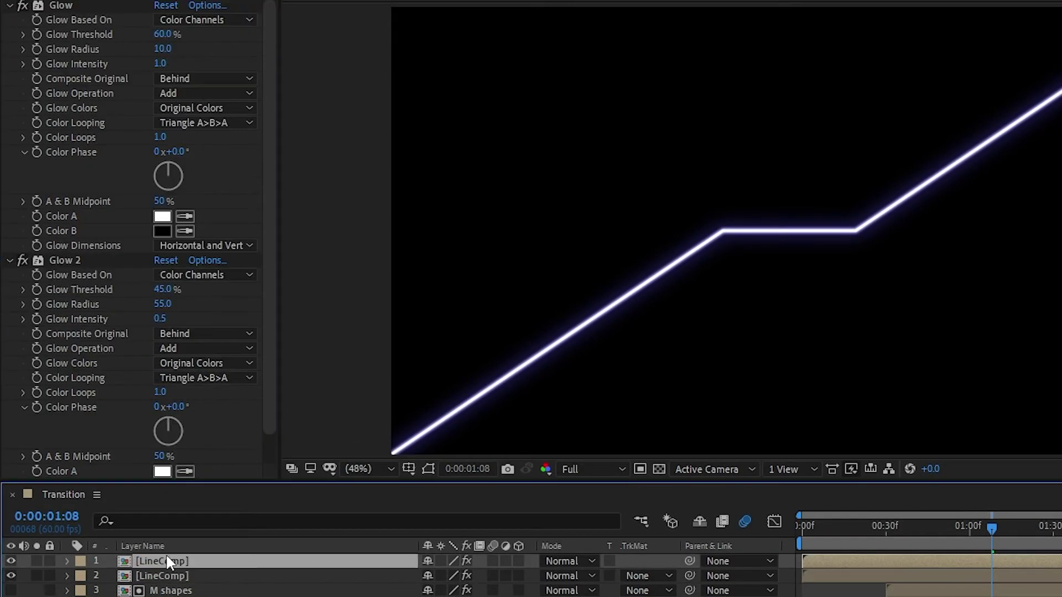
{"action": "left_click", "coordinate": [160, 318]}
{"action": "type", "text": "0.2"}
{"action": "key", "text": "Return"}
{"action": "left_click", "coordinate": [175, 303]}
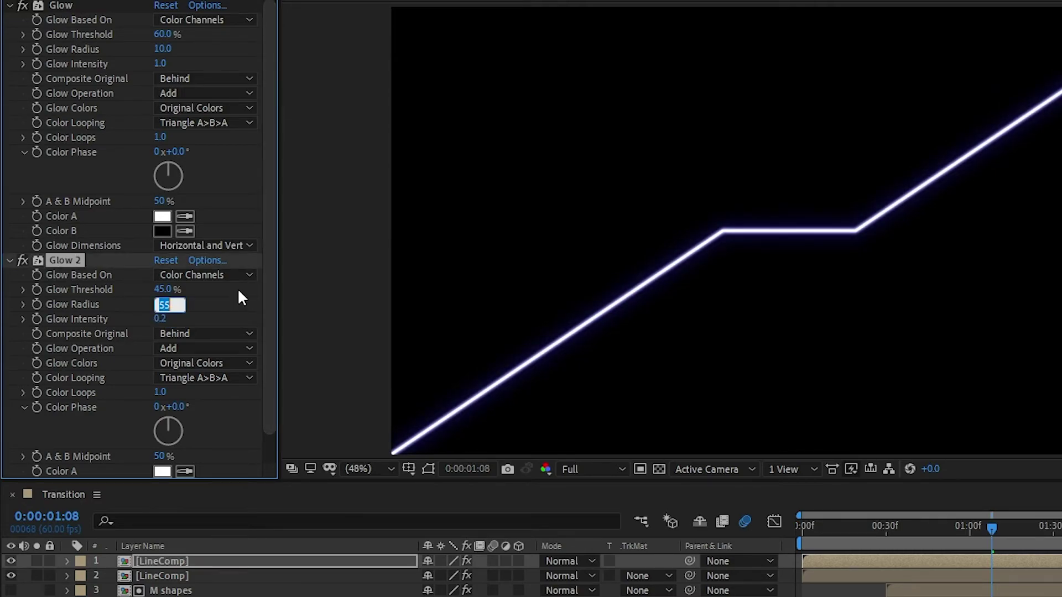
{"action": "type", "text": "45"}
{"action": "key", "text": "Return"}
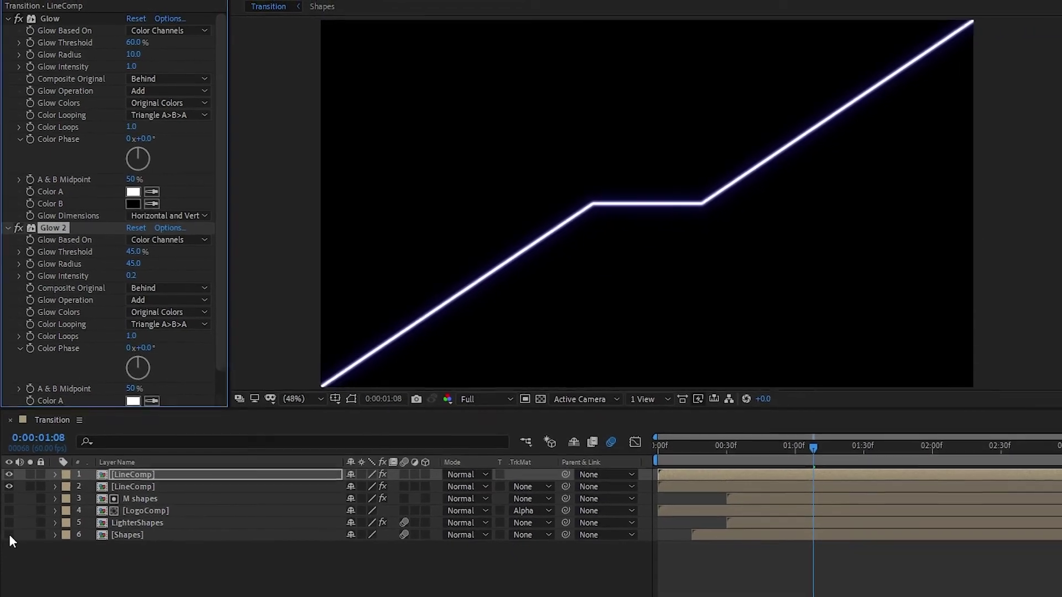
Show the Shapes, LighterShapes and LogoComp layers again, preview from the beginning, and move the current time to 0:00:01:45
{"action": "left_click", "coordinate": [10, 581]}
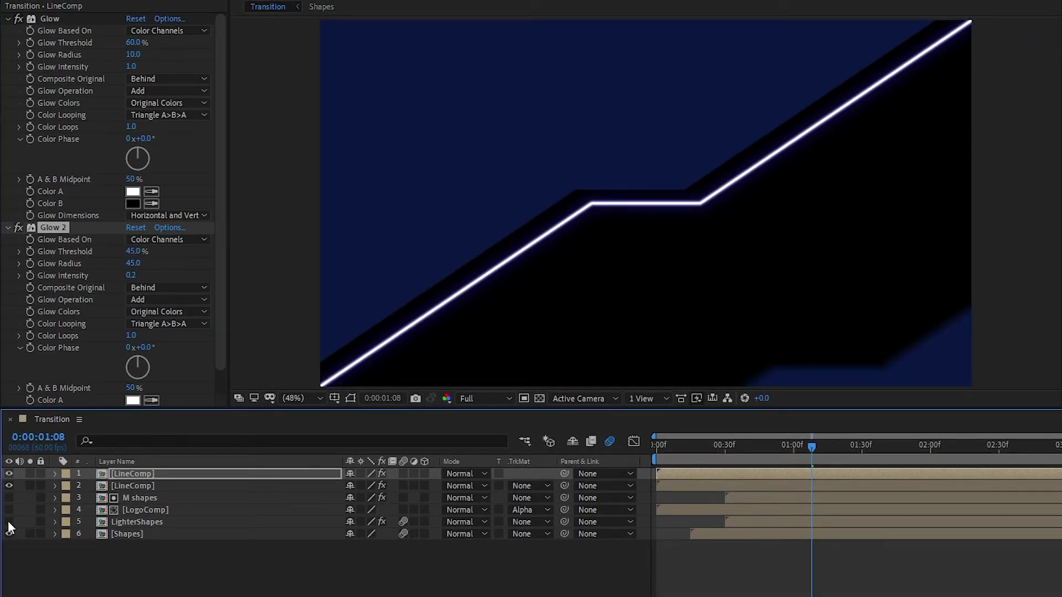
{"action": "left_click", "coordinate": [9, 555]}
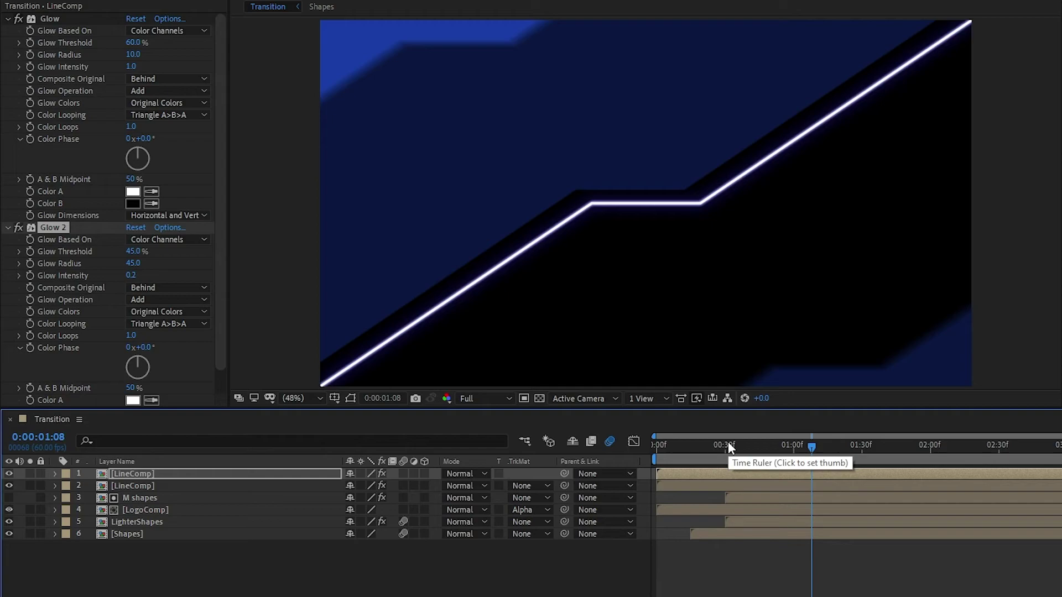
{"action": "left_click_drag", "start_coordinate": [729, 445], "coordinate": [650, 451]}
{"action": "key", "text": "space"}
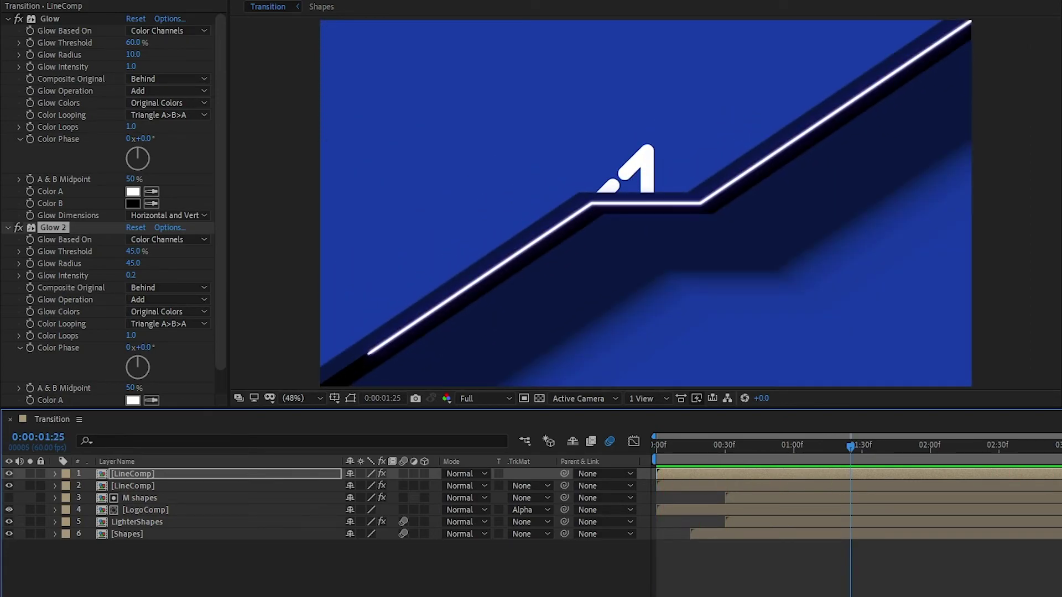
{"action": "left_click_drag", "start_coordinate": [850, 448], "coordinate": [895, 450]}
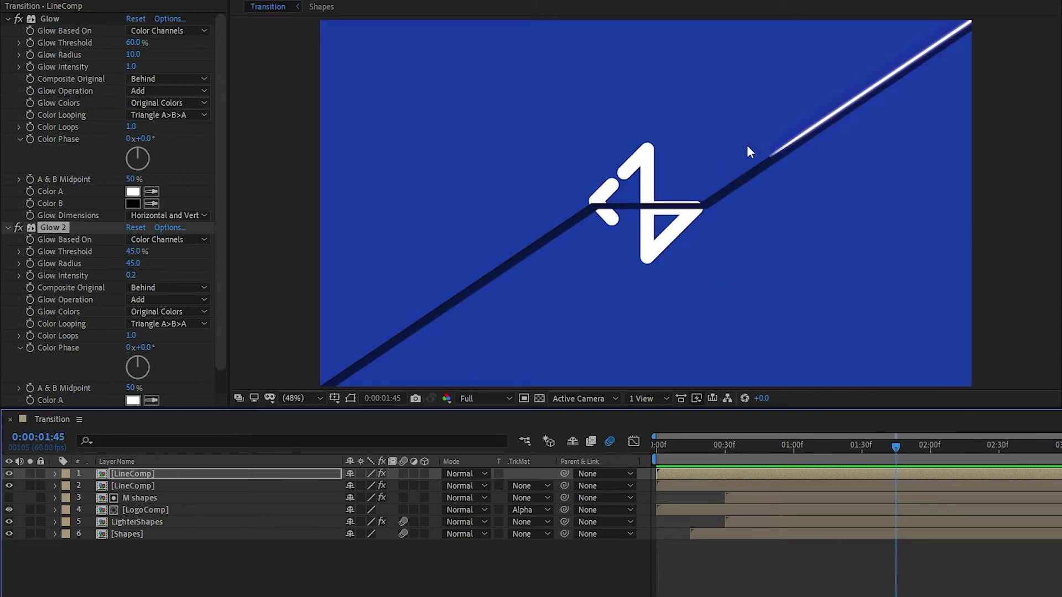
Duplicate the Glow 2 effect on the lower LineComp layer
{"action": "left_click", "coordinate": [147, 485]}
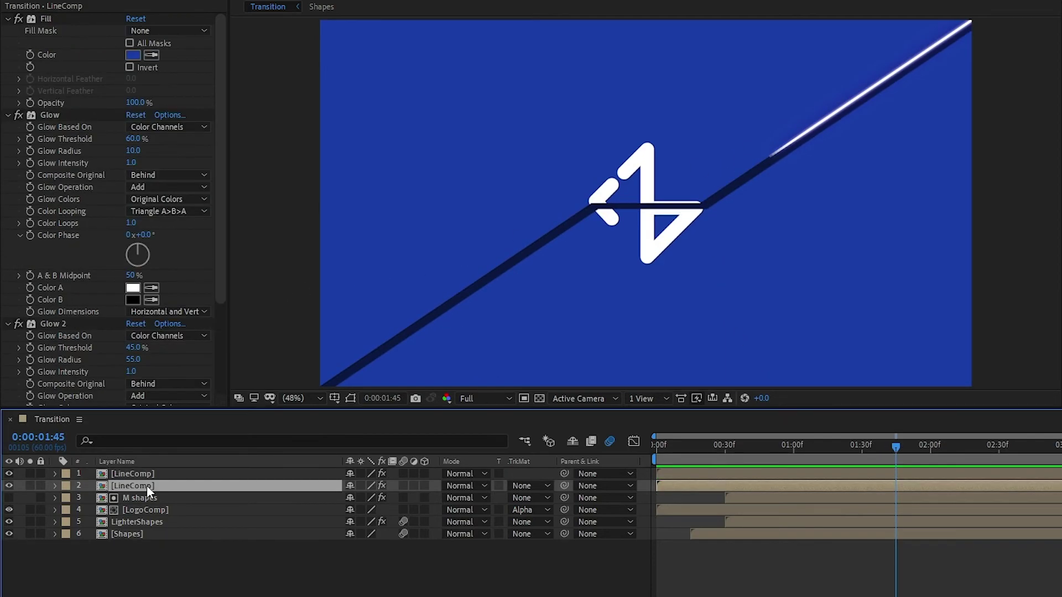
{"action": "scroll", "coordinate": [184, 368], "scroll_direction": "down", "scroll_amount": 4}
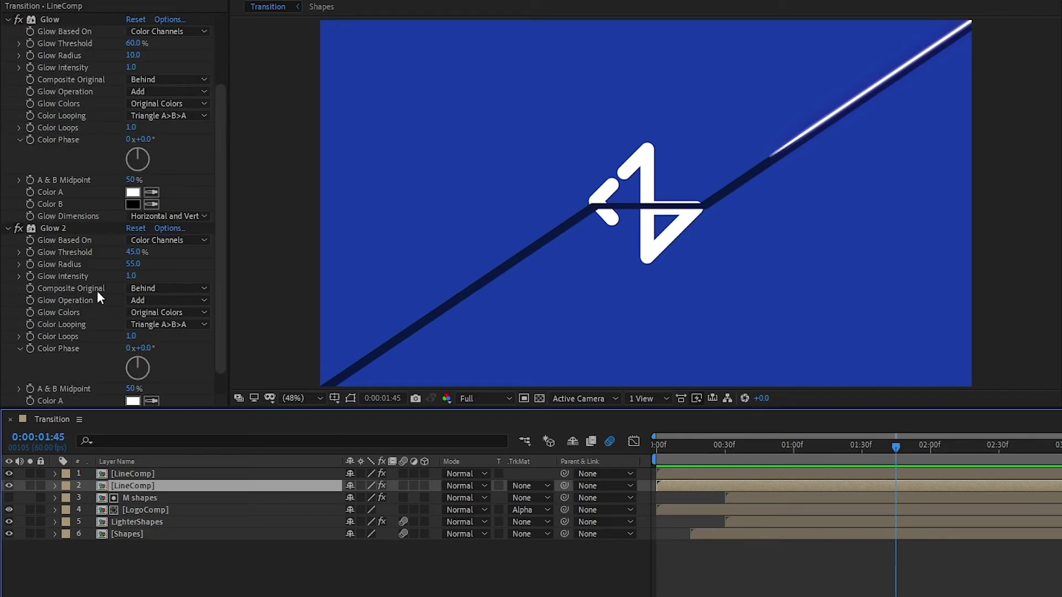
{"action": "left_click", "coordinate": [58, 202]}
{"action": "key", "text": "ctrl+d"}
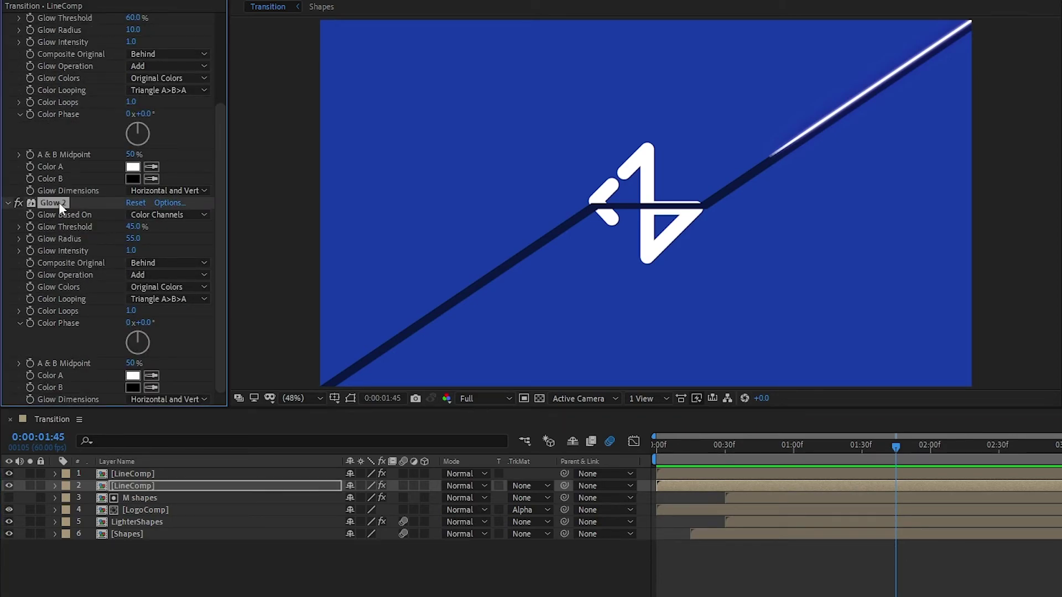
Set the duplicated glow's threshold to 55%, its radius to 75 and its intensity to 1
{"action": "left_click", "coordinate": [133, 226]}
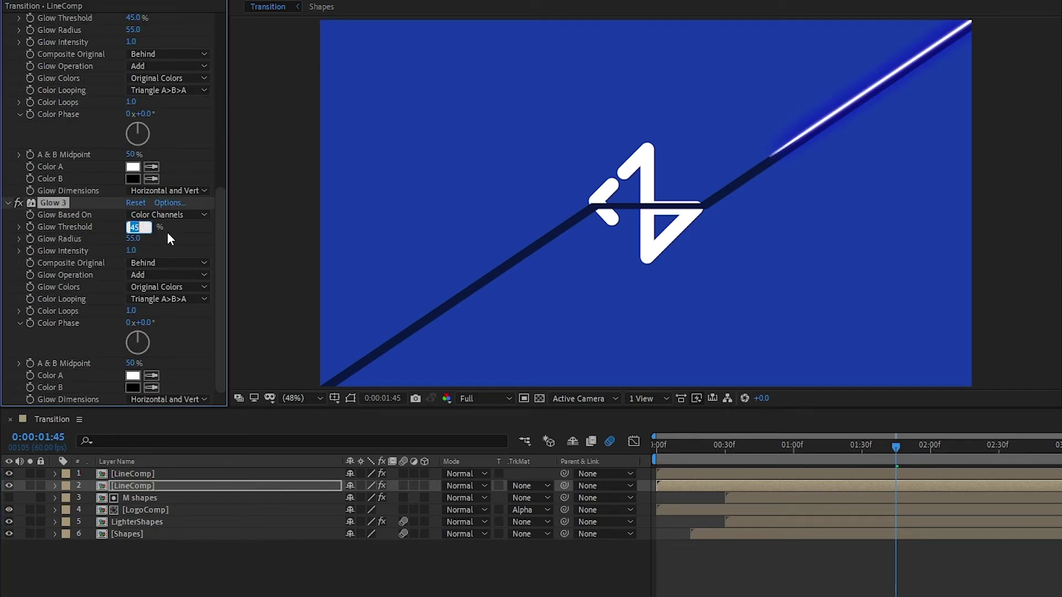
{"action": "type", "text": "55"}
{"action": "key", "text": "Tab"}
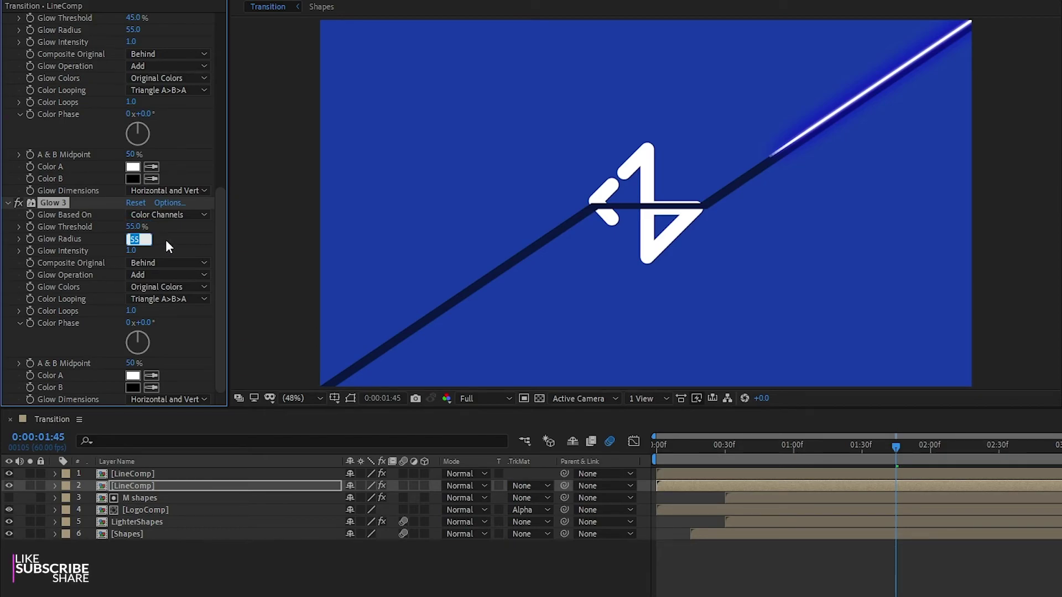
{"action": "type", "text": "75"}
{"action": "key", "text": "Tab"}
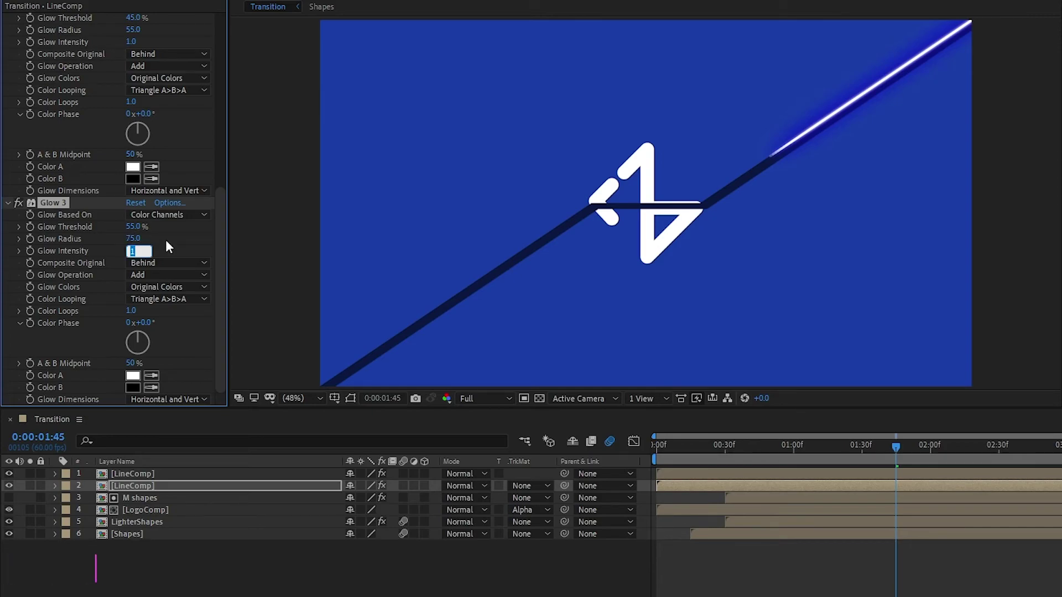
{"action": "type", "text": "2"}
{"action": "key", "text": "Tab"}
{"action": "left_click", "coordinate": [132, 250]}
{"action": "type", "text": "1"}
{"action": "key", "text": "Tab"}
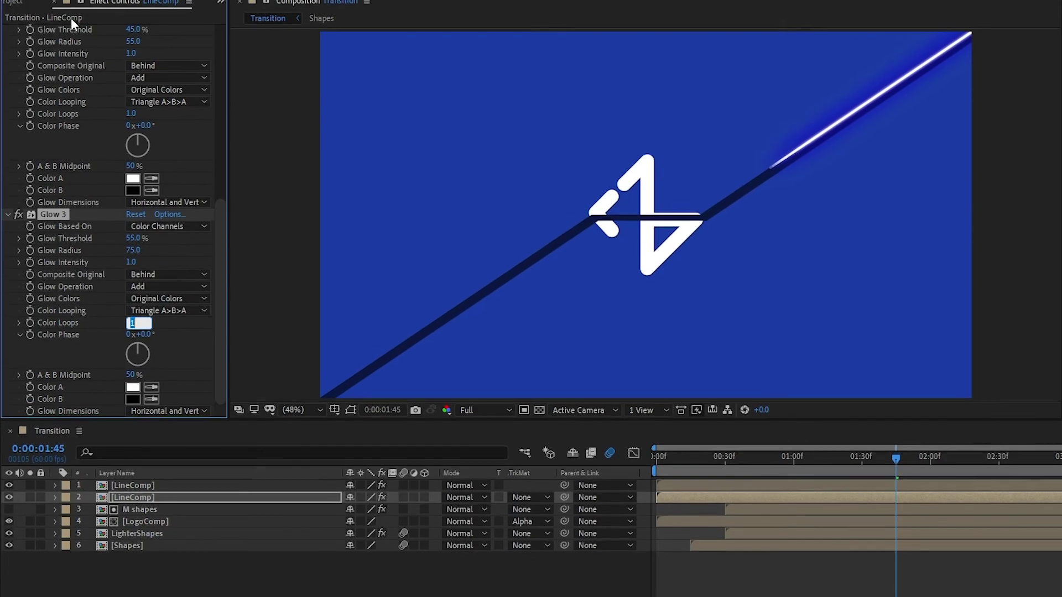
Turn on the transparency grid and move the current time to 0:00:00:44
{"action": "left_click", "coordinate": [24, 14]}
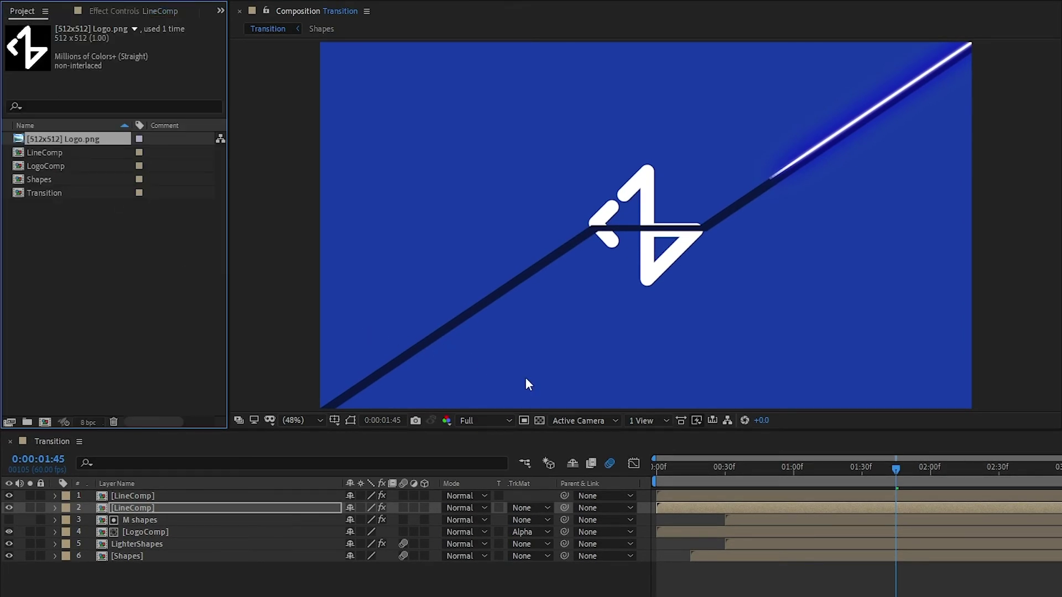
{"action": "left_click", "coordinate": [539, 420]}
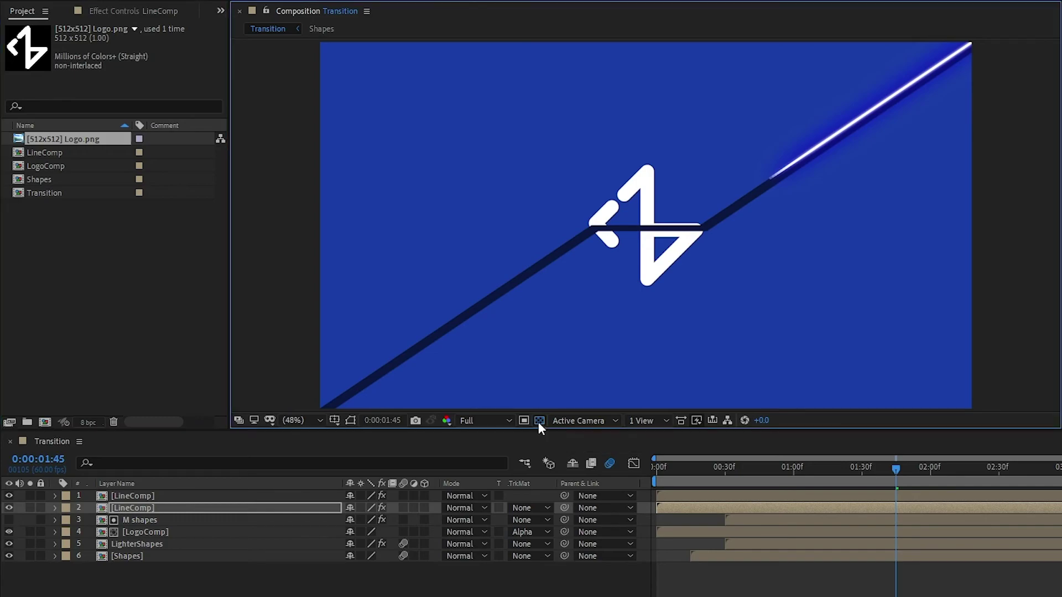
{"action": "left_click_drag", "start_coordinate": [769, 472], "coordinate": [756, 472]}
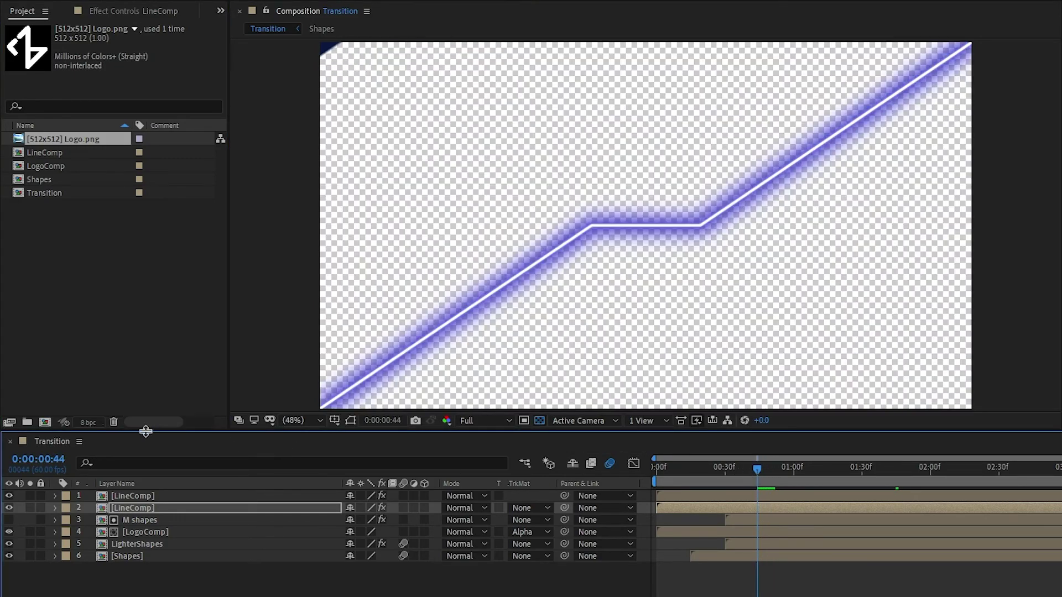
Compare the glow at 16 and 32 bpc project color depth, and return the project to 8 bpc
{"action": "left_click", "coordinate": [87, 424], "text": "alt"}
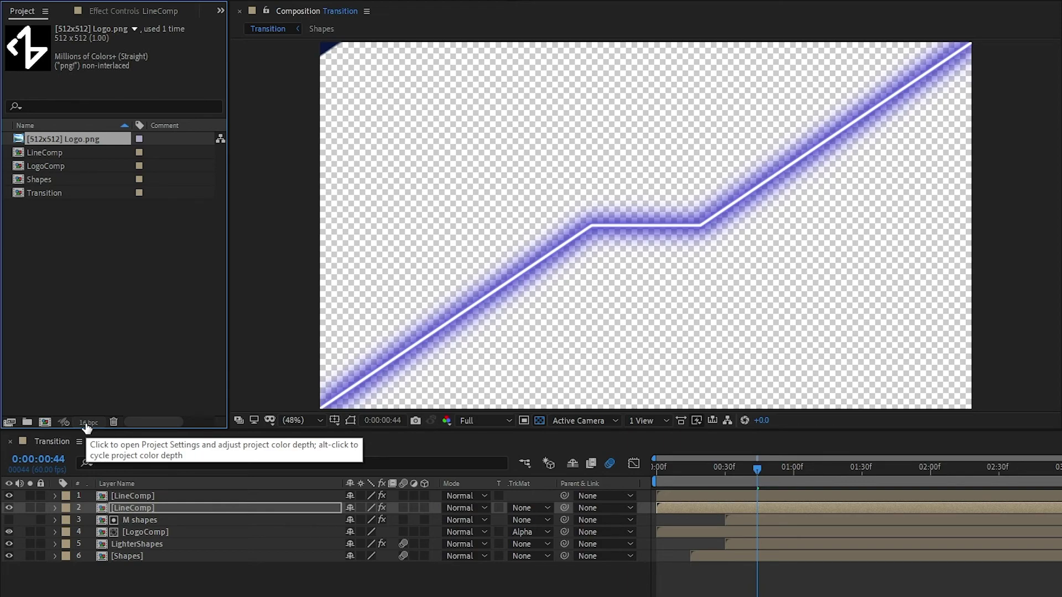
{"action": "left_click", "coordinate": [86, 423], "text": "alt"}
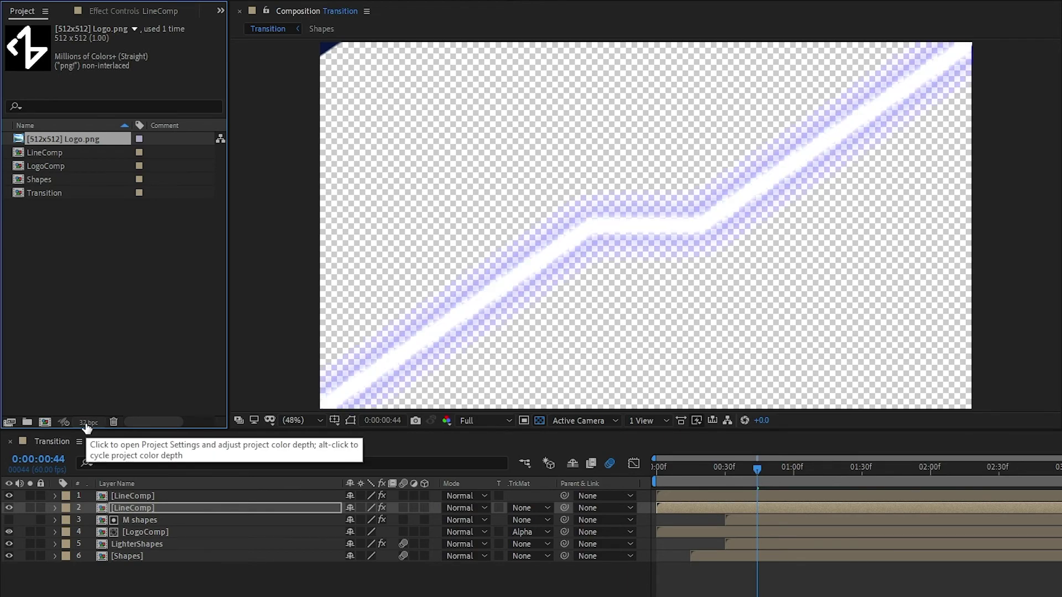
{"action": "left_click", "coordinate": [87, 424], "text": "alt"}
{"action": "left_click", "coordinate": [86, 423], "text": "alt"}
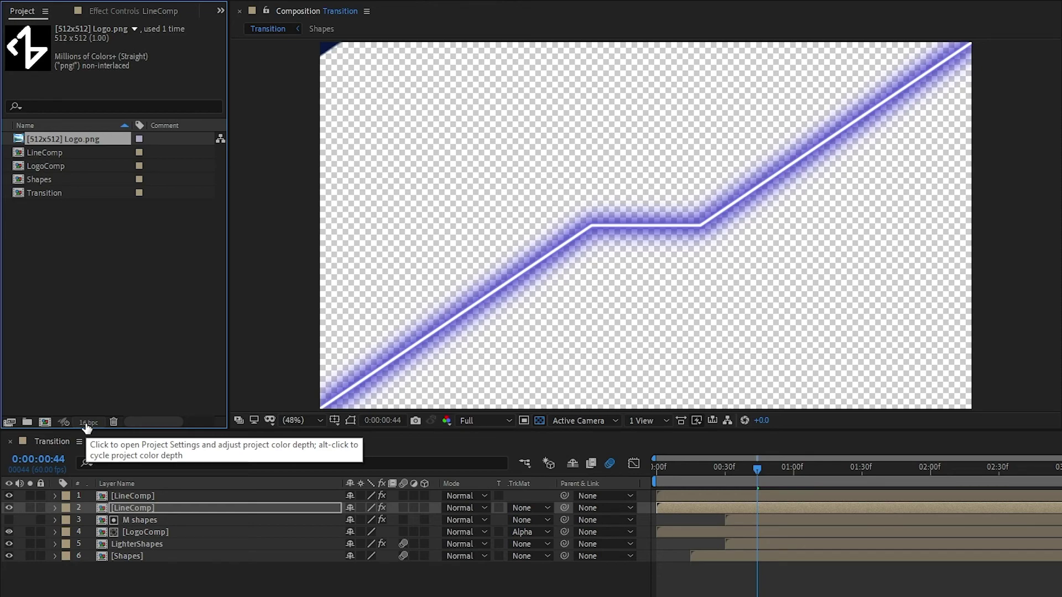
{"action": "key", "text": "Home"}
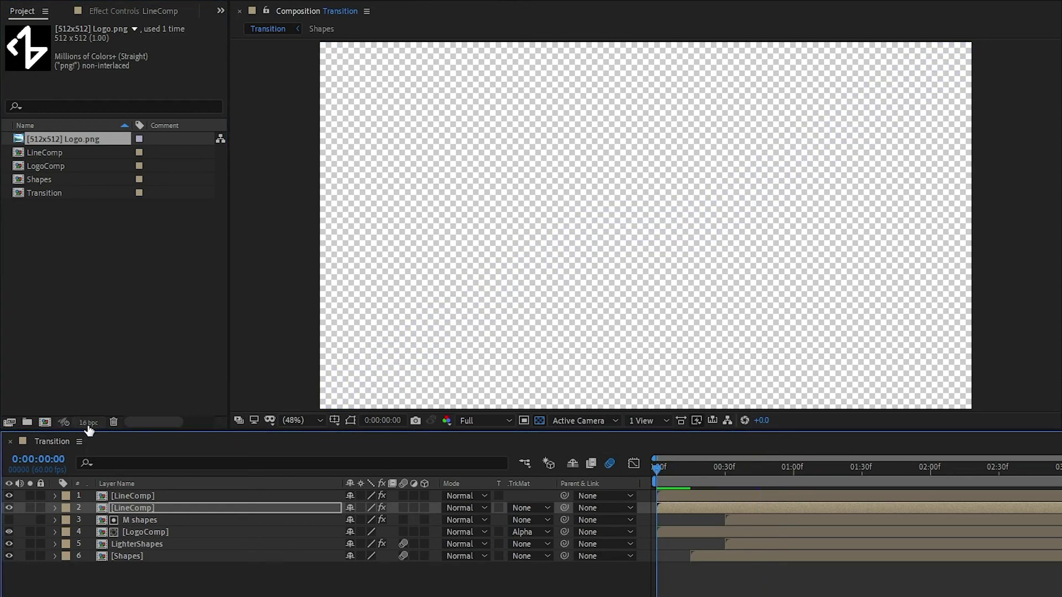
{"action": "left_click", "coordinate": [88, 426], "text": "alt"}
Preview the transition from the beginning and turn off motion blur for the whole composition
{"action": "key", "text": "space"}
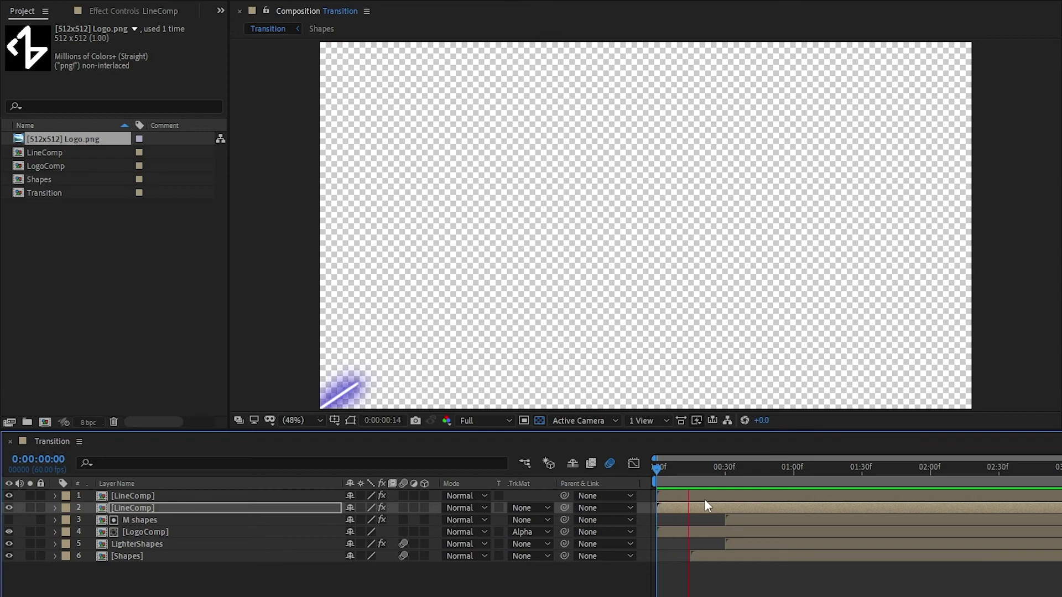
{"action": "key", "text": "space"}
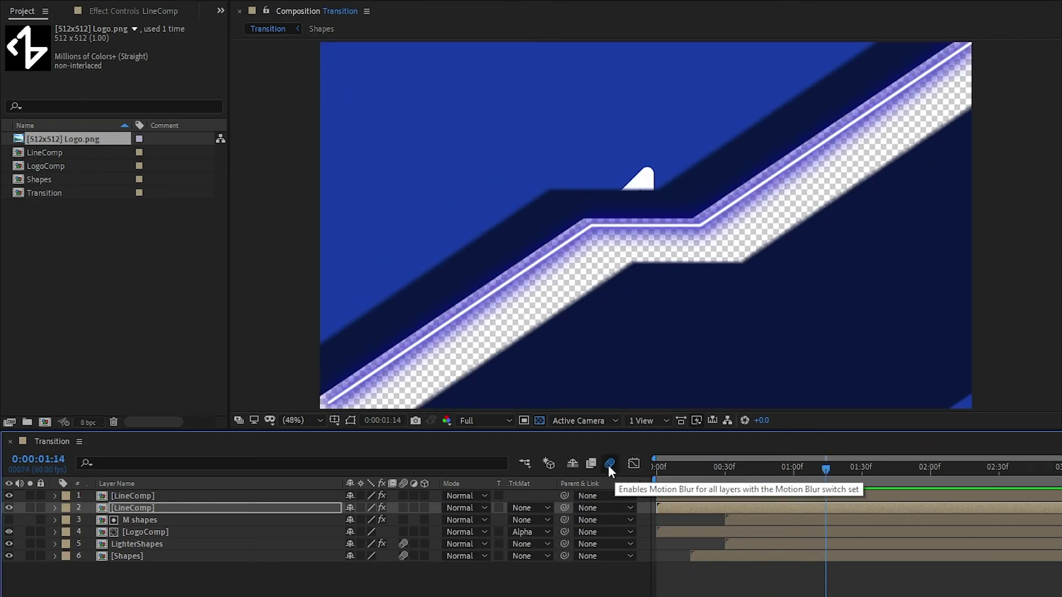
{"action": "left_click", "coordinate": [610, 465]}
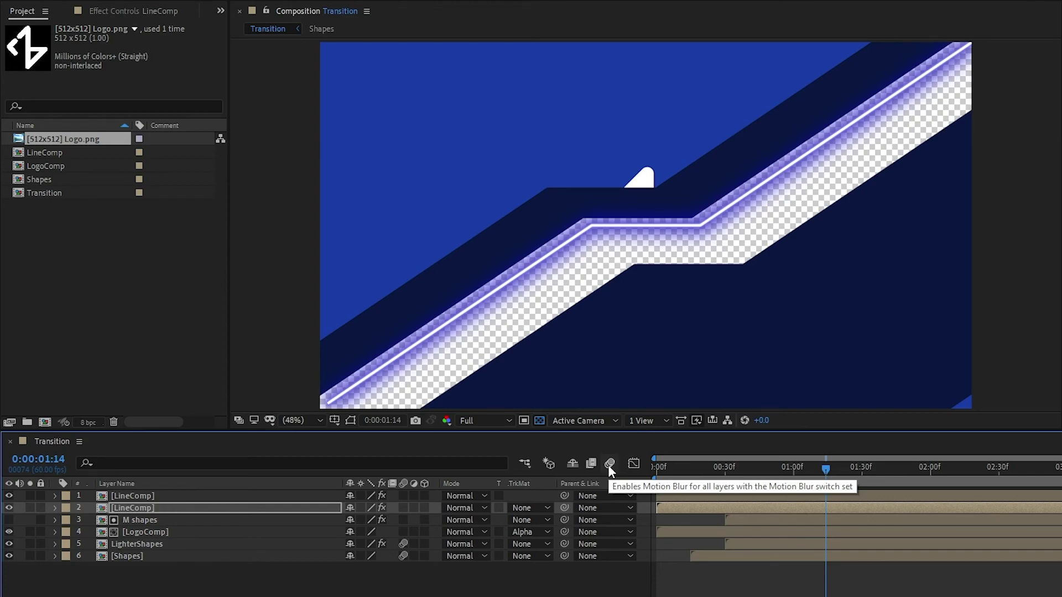
Apply a Drop Shadow effect to the LighterShapes layer
{"action": "left_click", "coordinate": [151, 544]}
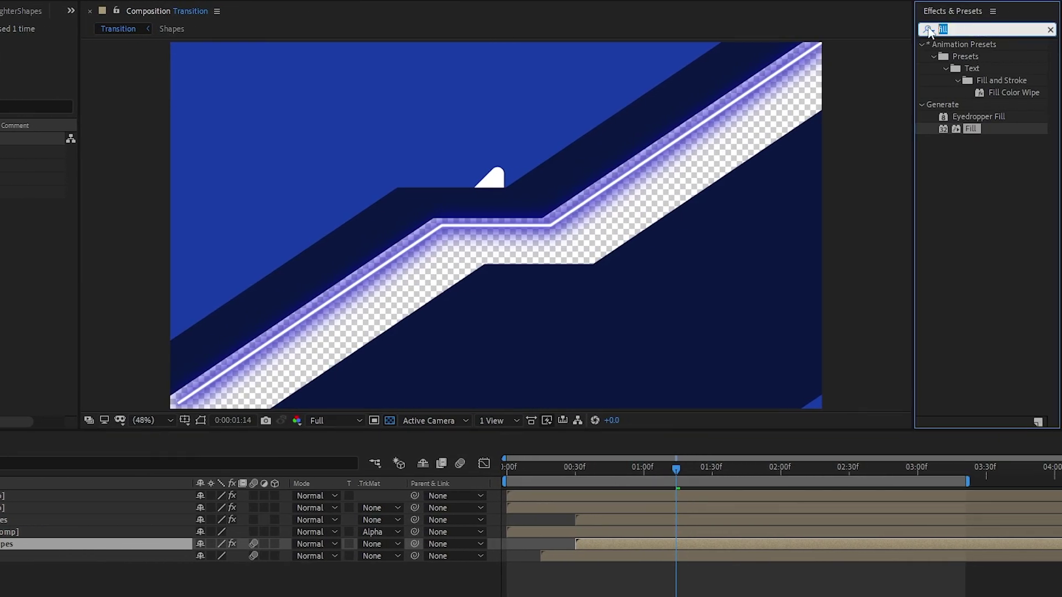
{"action": "type", "text": "drop shad"}
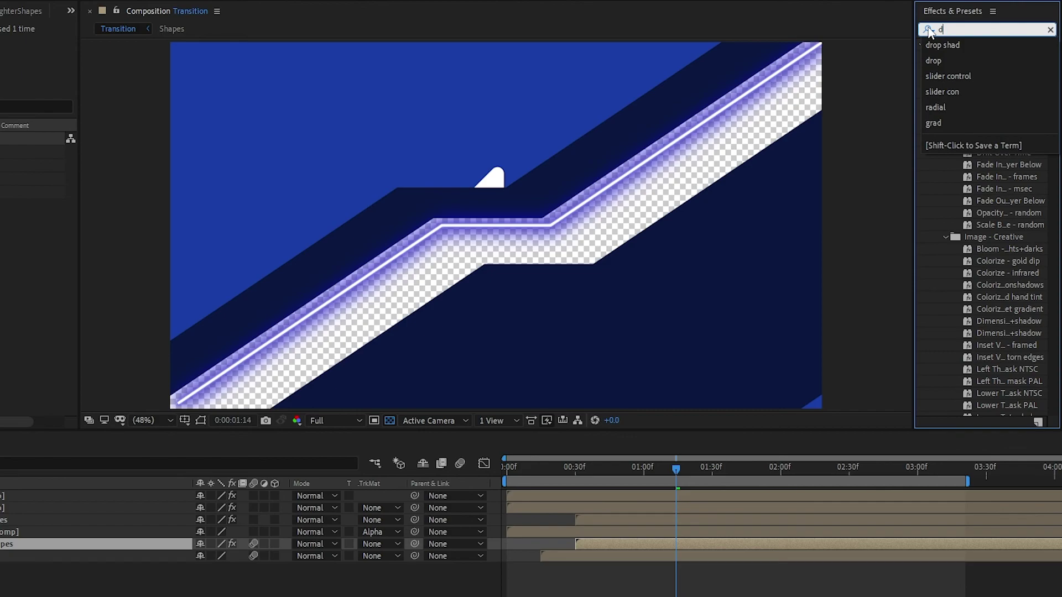
{"action": "double_click", "coordinate": [987, 57]}
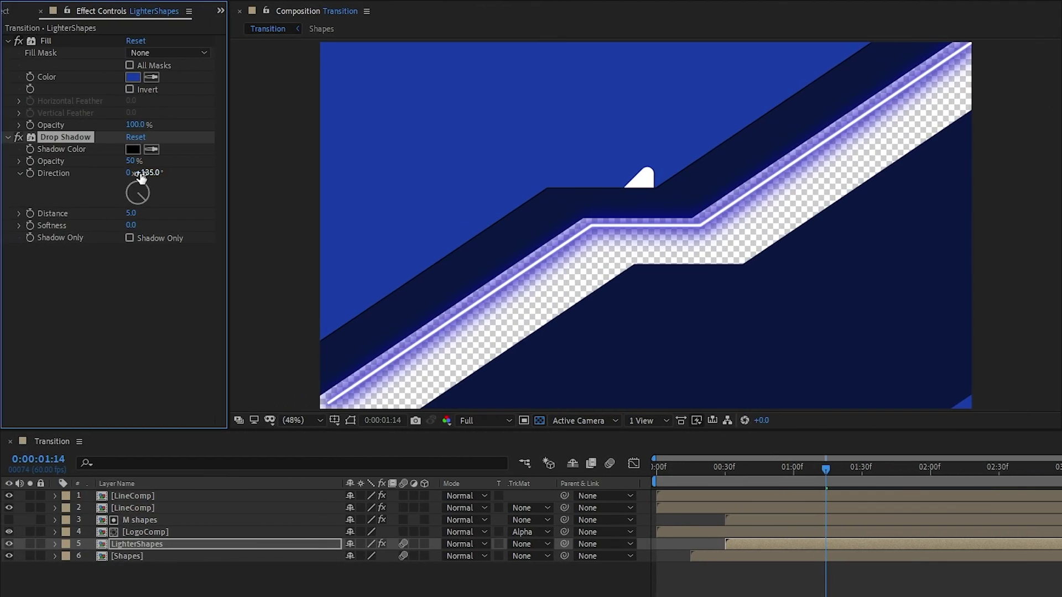
Set the drop shadow's opacity to 40%, distance to 40 and softness to 500, and check it at 0:00:01:25
{"action": "left_click", "coordinate": [131, 161]}
{"action": "type", "text": "40"}
{"action": "key", "text": "Tab"}
{"action": "key", "text": "Tab"}
{"action": "key", "text": "Tab"}
{"action": "type", "text": "40"}
{"action": "key", "text": "Tab"}
{"action": "type", "text": "500"}
{"action": "key", "text": "Tab"}
{"action": "left_click_drag", "start_coordinate": [829, 468], "coordinate": [853, 446]}
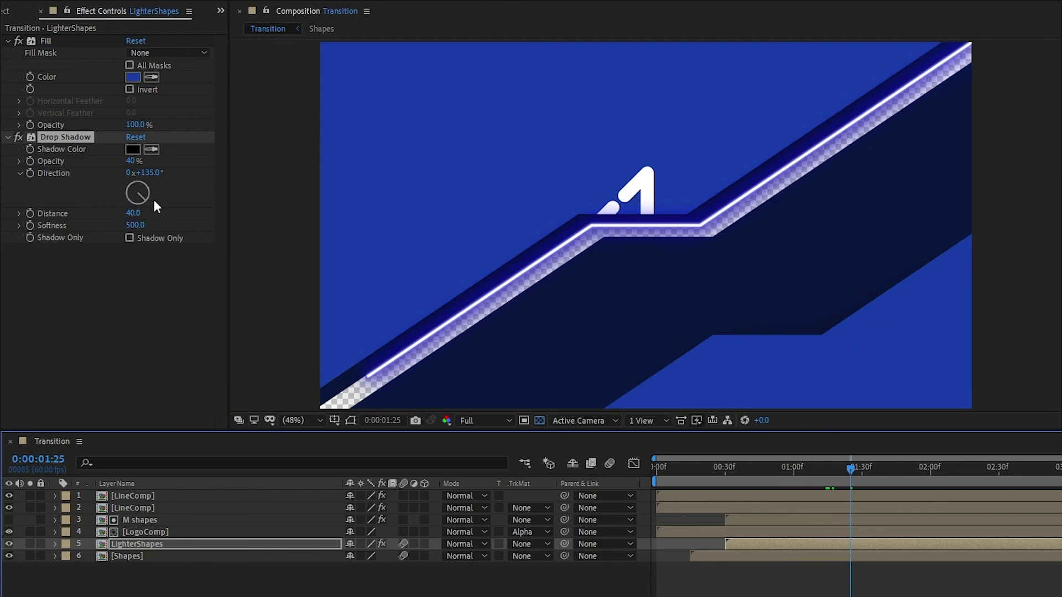
Duplicate the Drop Shadow on LighterShapes, set the copy's direction to -35°, and scrub through the animation
{"action": "left_click", "coordinate": [68, 136]}
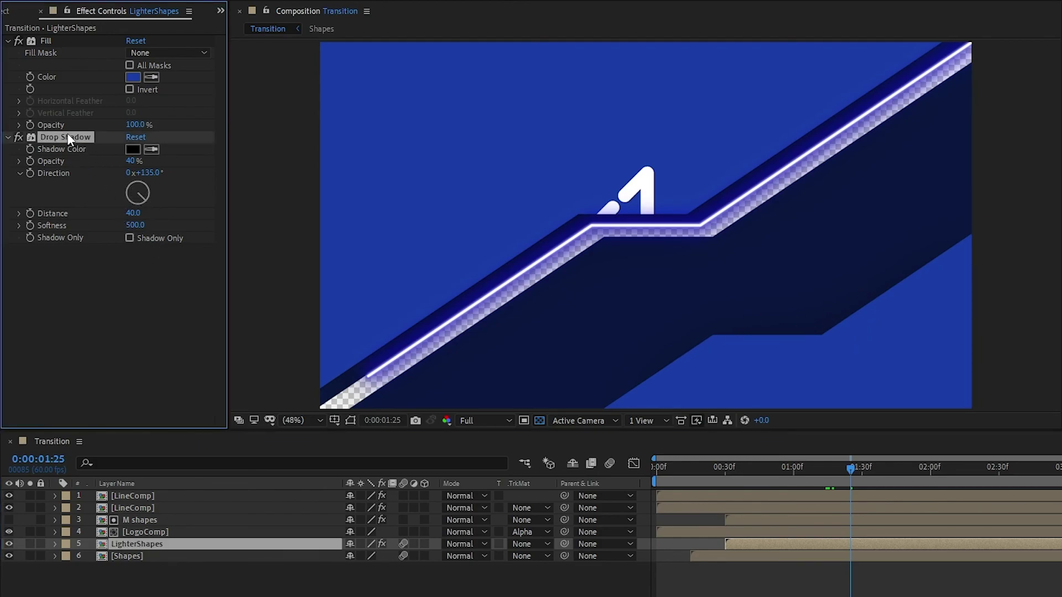
{"action": "key", "text": "ctrl+d"}
{"action": "left_click", "coordinate": [154, 293]}
{"action": "type", "text": "-35"}
{"action": "key", "text": "Tab"}
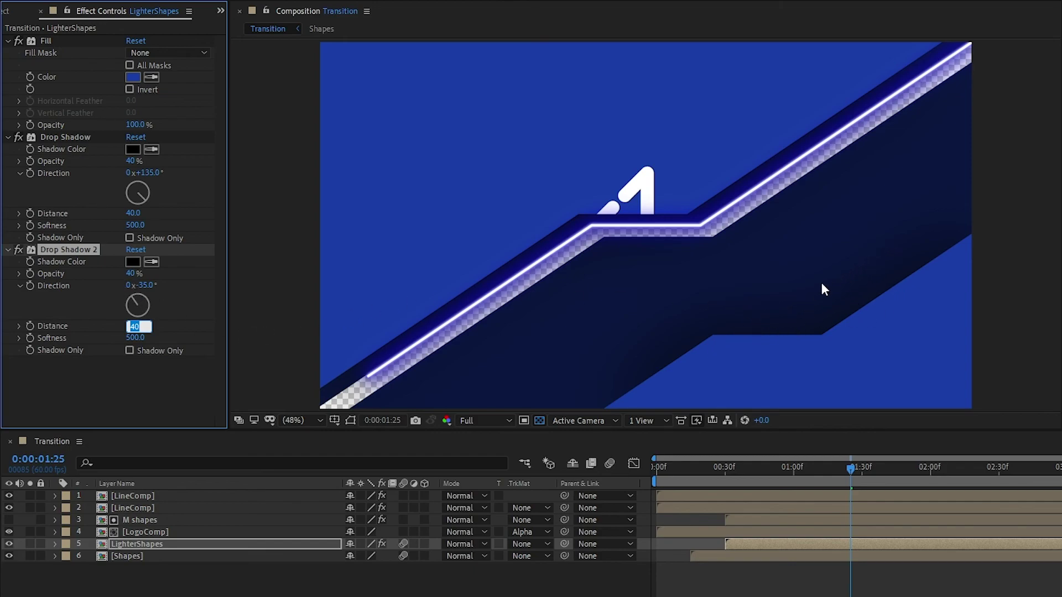
{"action": "left_click_drag", "start_coordinate": [854, 470], "coordinate": [1061, 474]}
Enable motion blur on the lower LineComp layer
{"action": "key", "text": "Page_Up"}
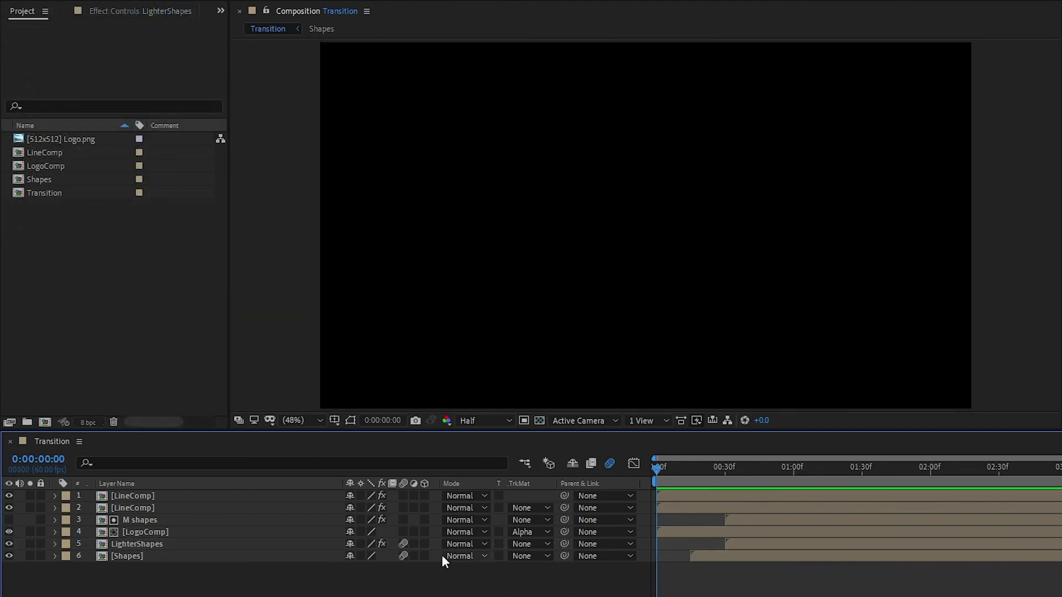
{"action": "left_click", "coordinate": [403, 507]}
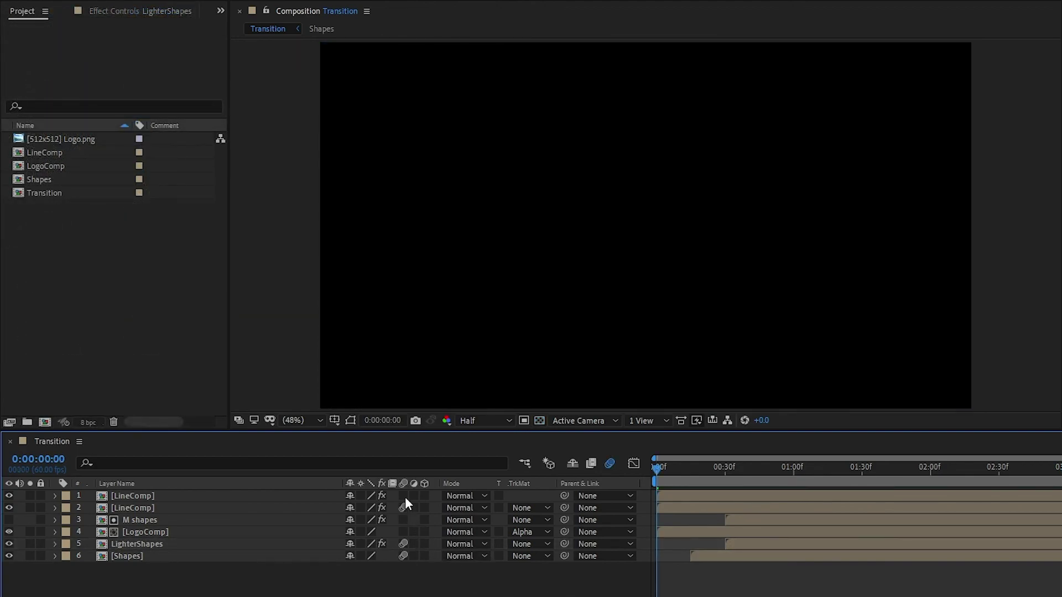